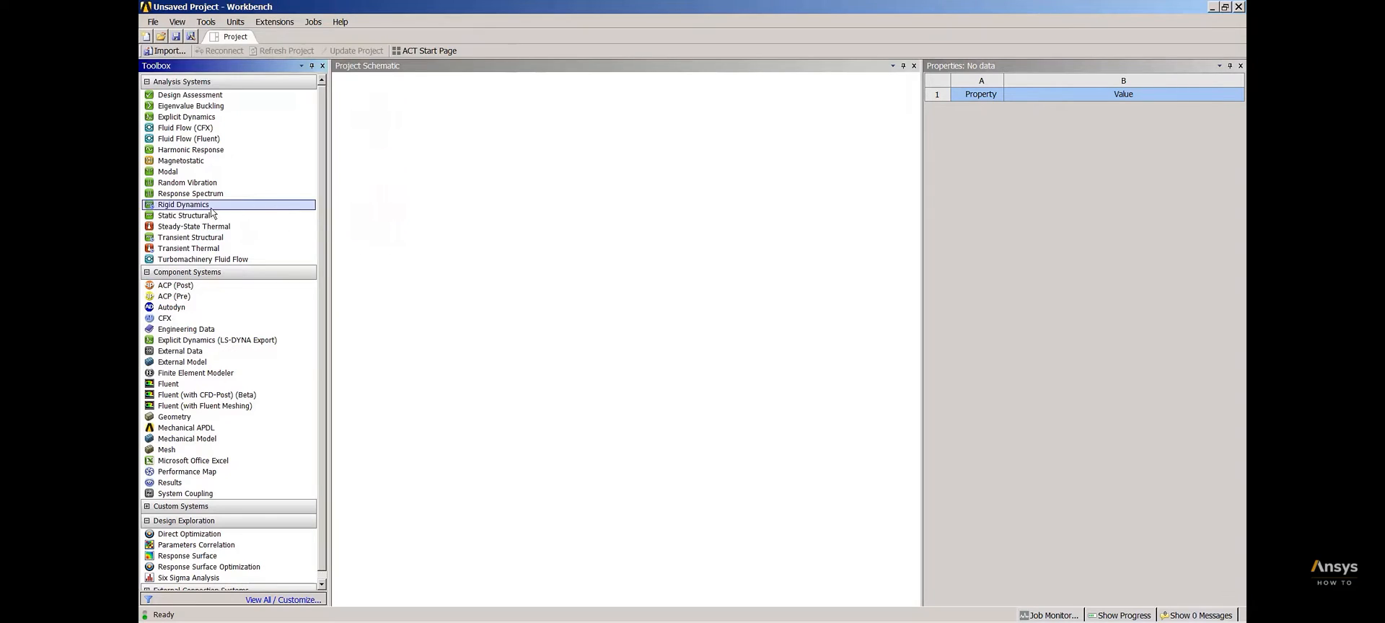
# Add a Static Structural analysis system to the project schematic and open its Engineering Data for editing
pyautogui.moveTo(201, 220); pyautogui.dragTo(383, 141)
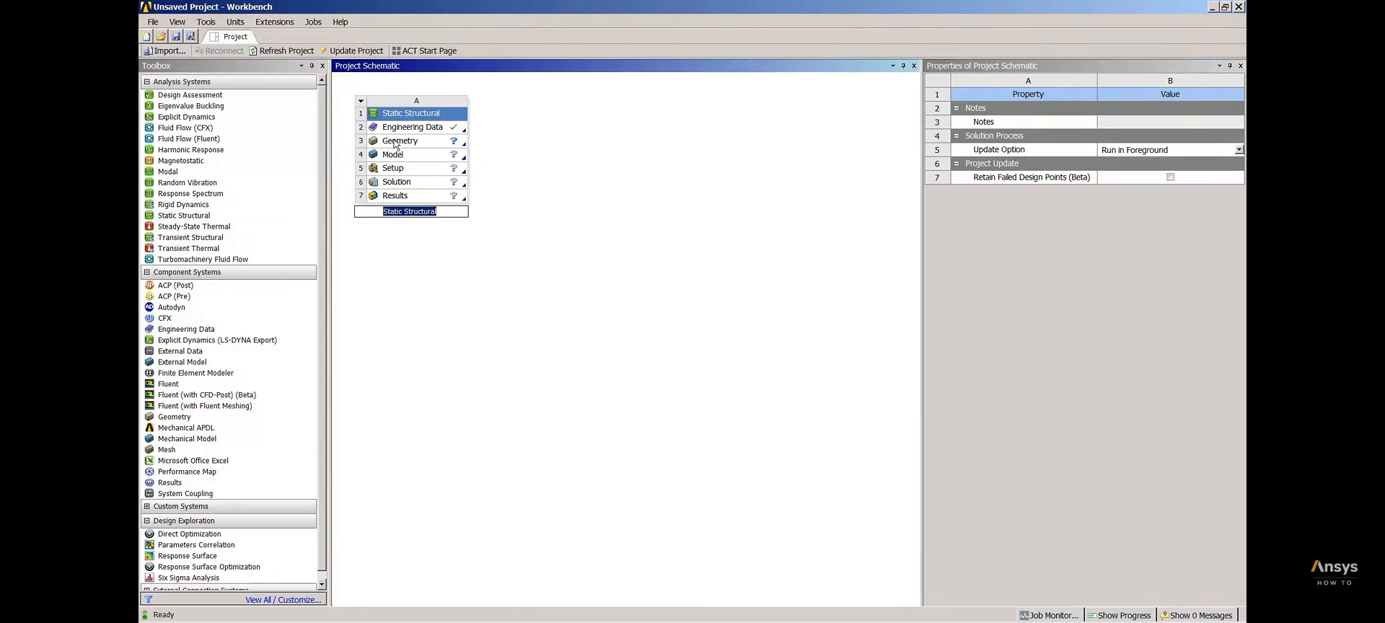
pyautogui.press('Return')
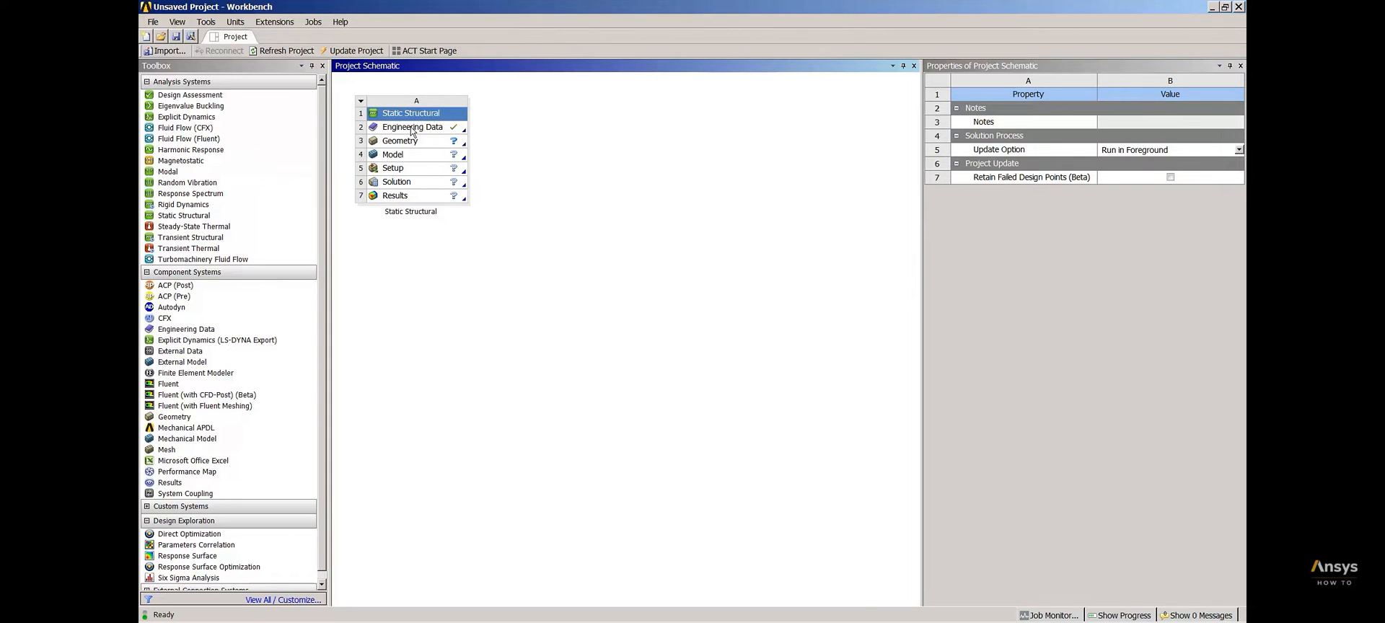
pyautogui.click(411, 129)
pyautogui.rightClick(411, 129)
pyautogui.click(439, 134)
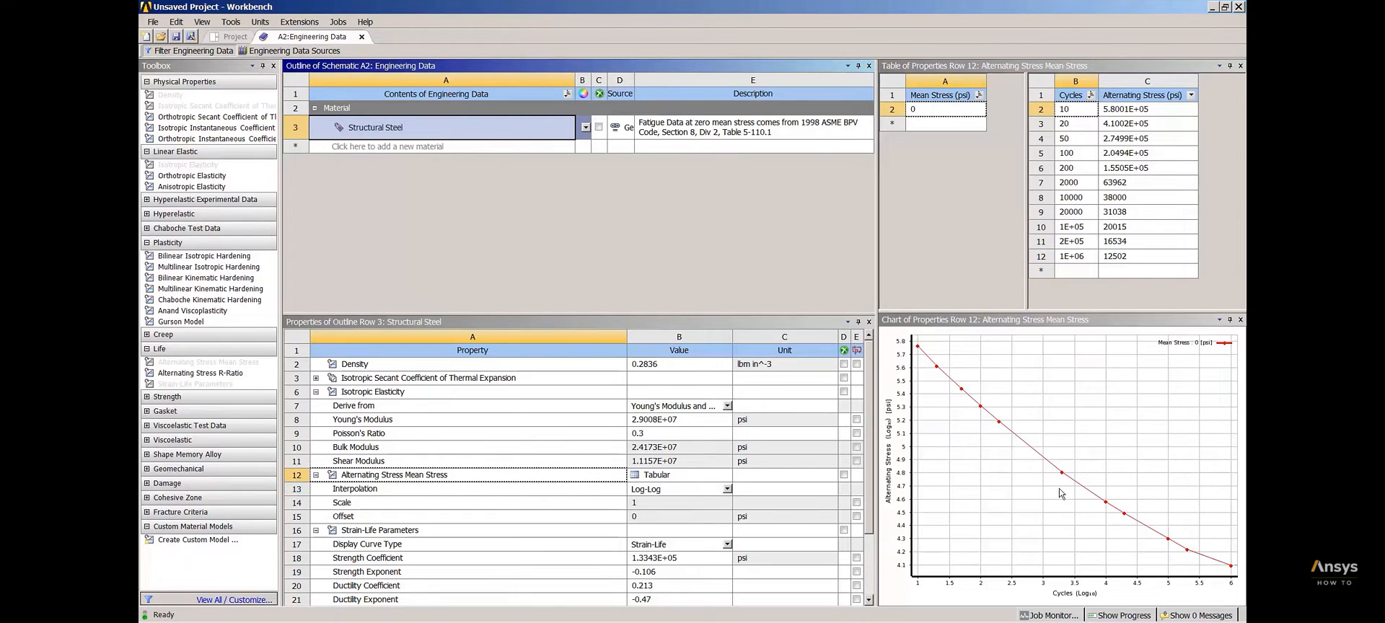
# Set the interpolation of Structural Steel's Alternating Stress Mean Stress data to Log-Log
pyautogui.moveTo(1062, 471)
pyautogui.moveTo(1000, 426)
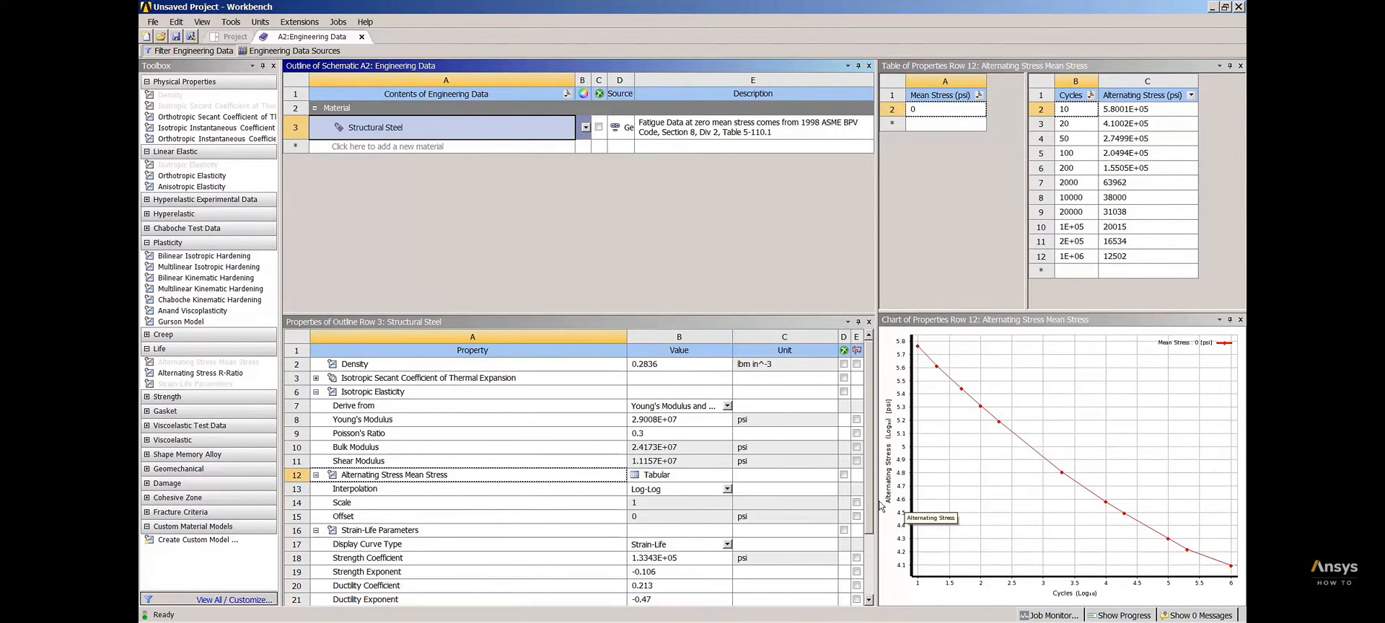
pyautogui.click(727, 490)
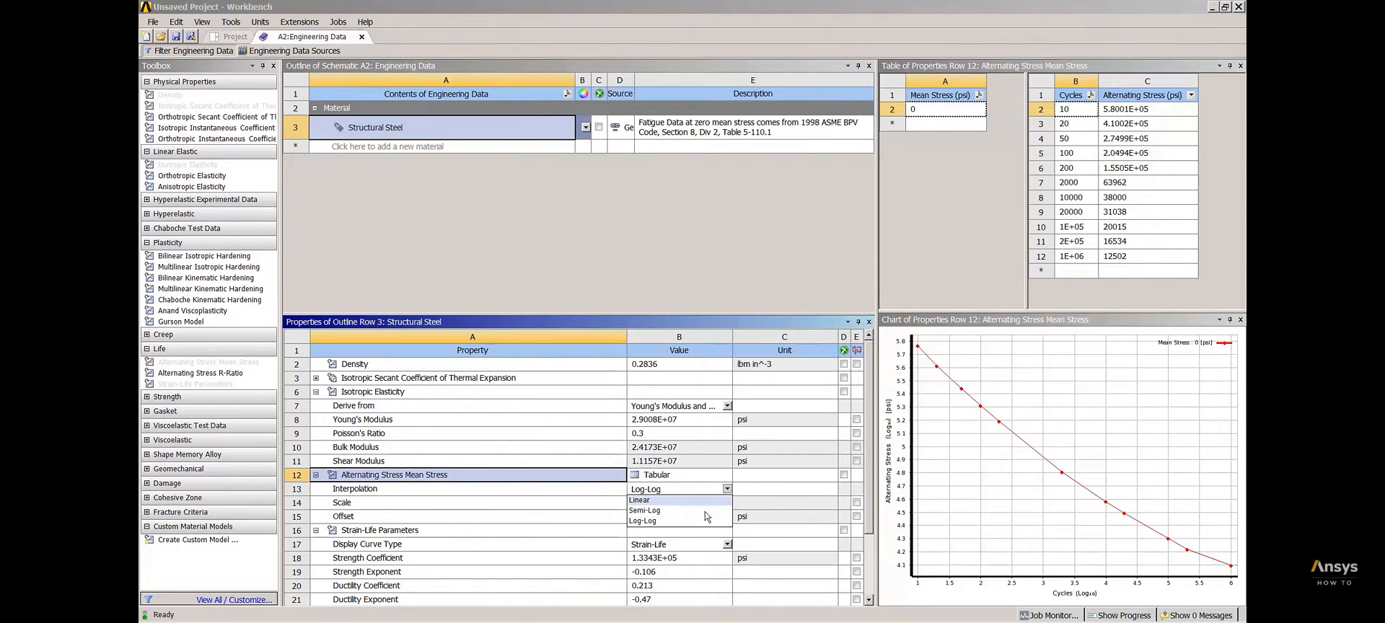
pyautogui.click(664, 521)
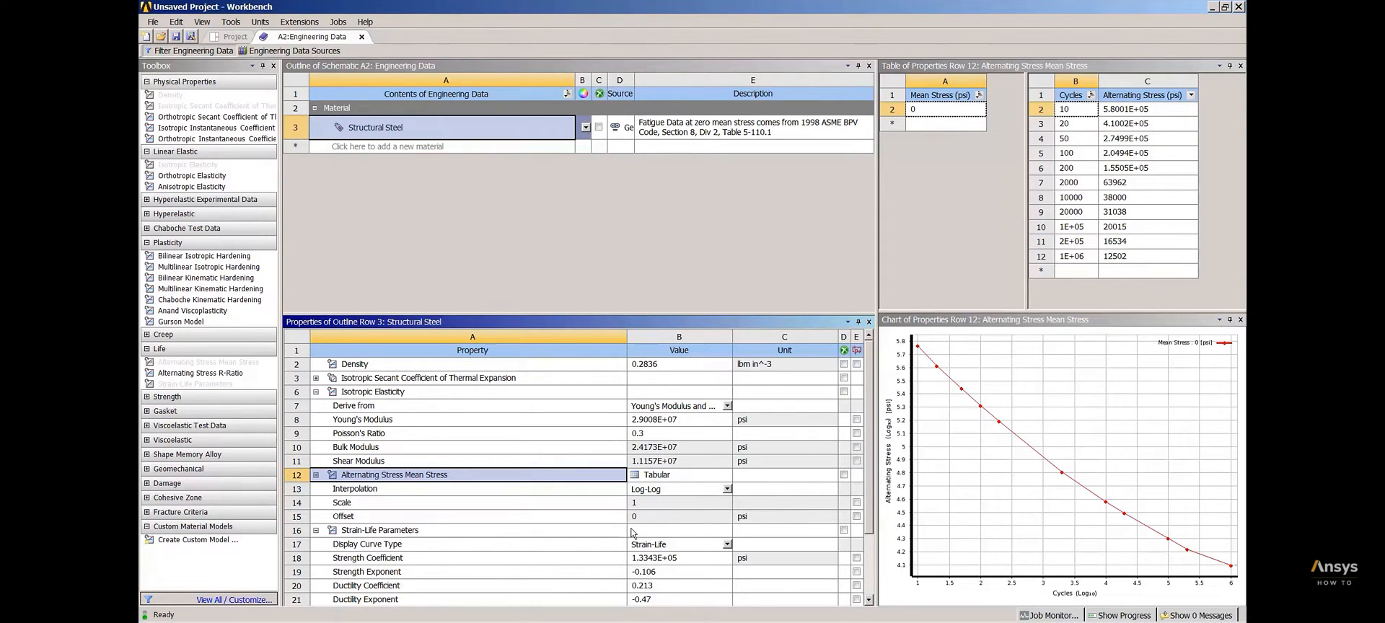
# Review the Strain-Life Parameters and strength properties of Structural Steel, and close Engineering Data
pyautogui.click(433, 533)
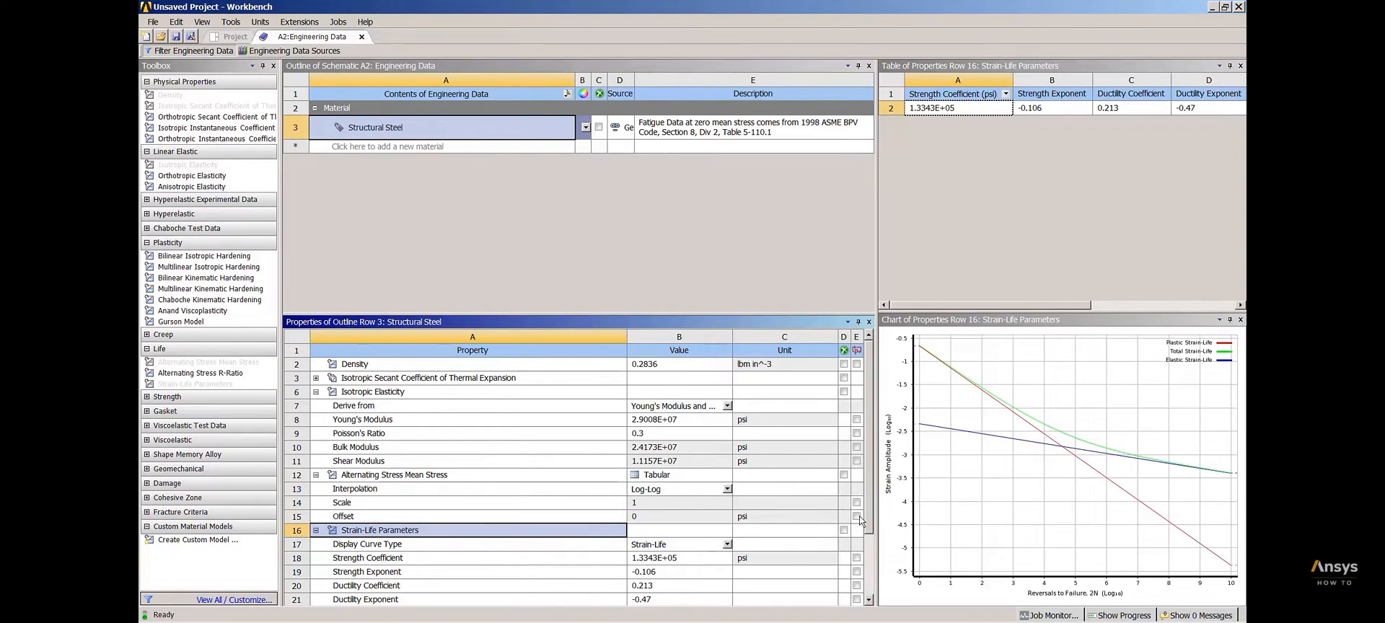
pyautogui.moveTo(872, 504); pyautogui.dragTo(876, 559)
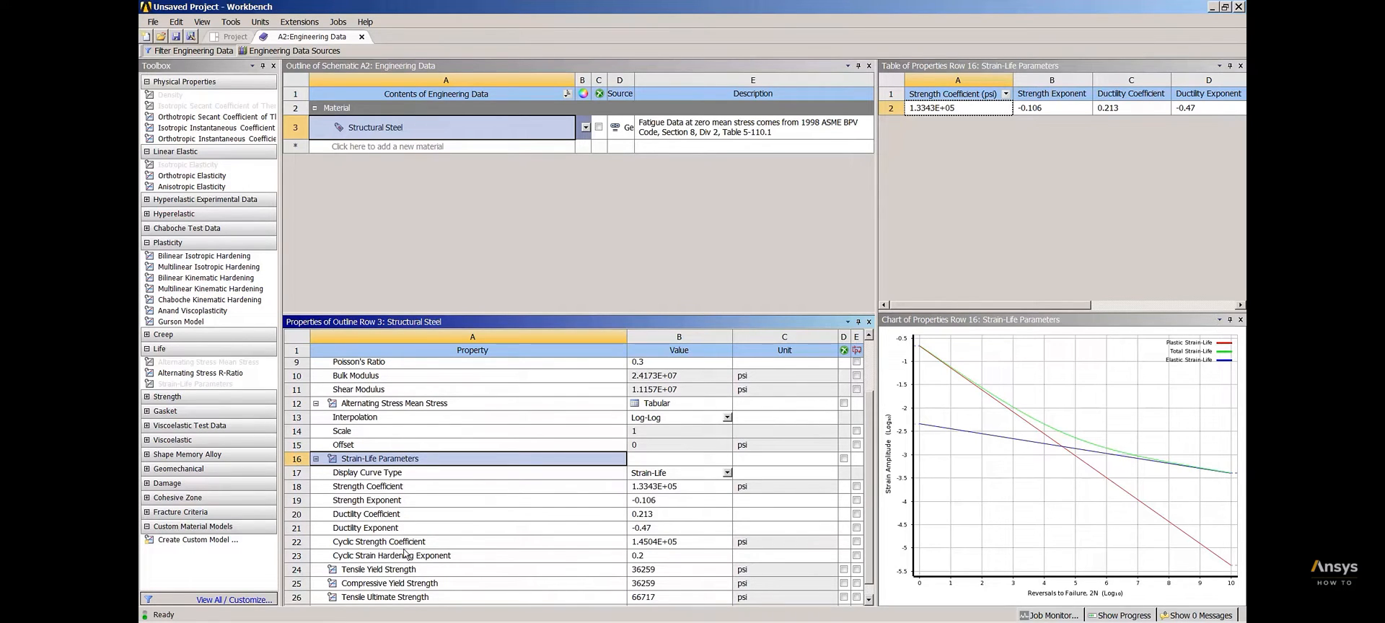
pyautogui.moveTo(870, 551); pyautogui.dragTo(869, 491)
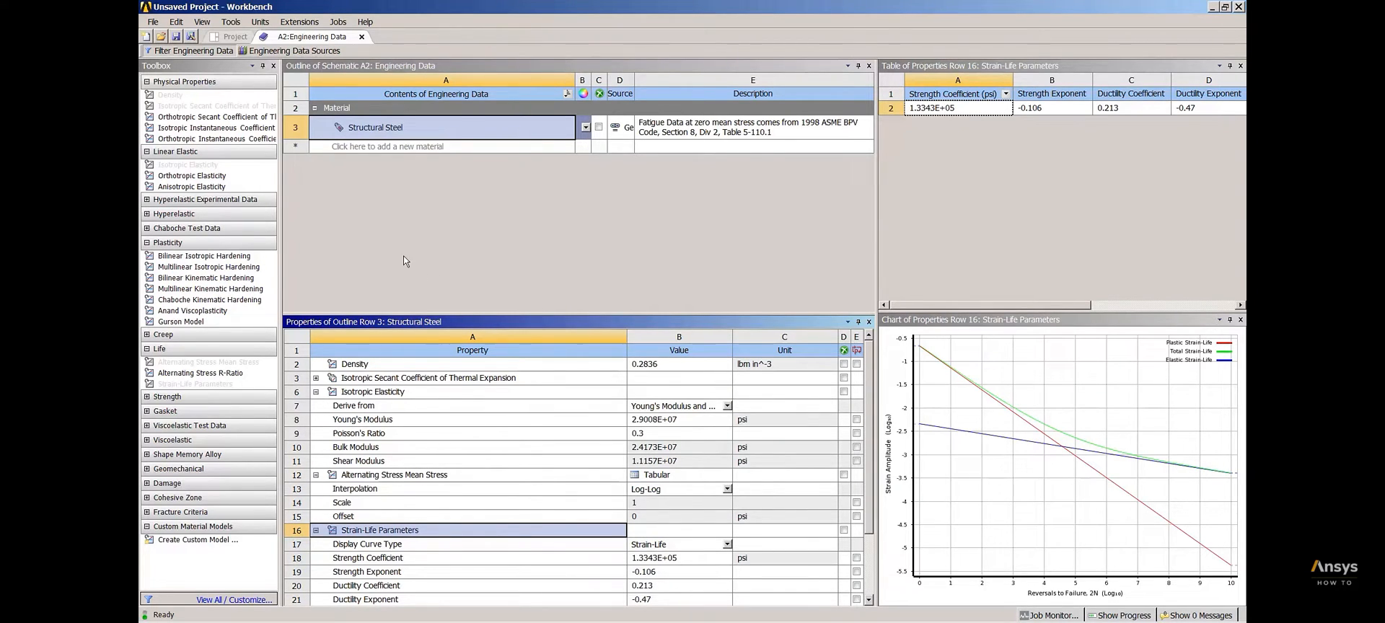
pyautogui.click(362, 37)
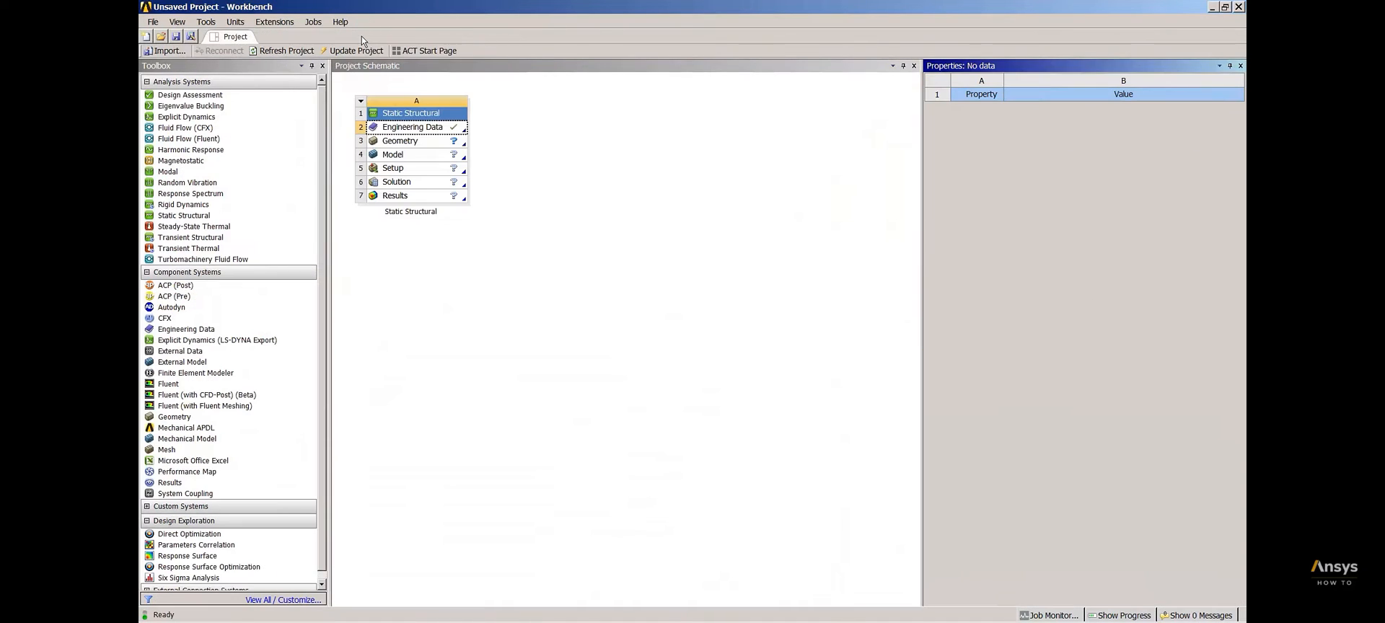
# Import the FSAE-hub.stp file as the geometry of the Static Structural system
pyautogui.click(425, 141)
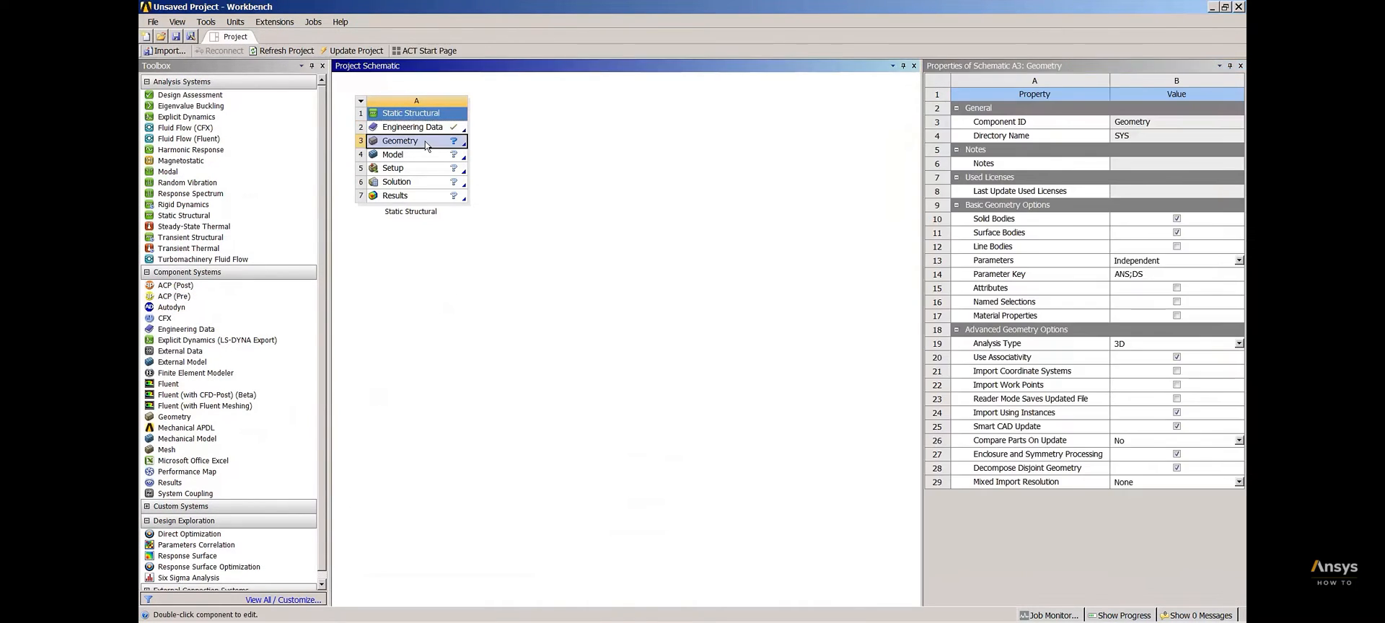
pyautogui.rightClick(425, 140)
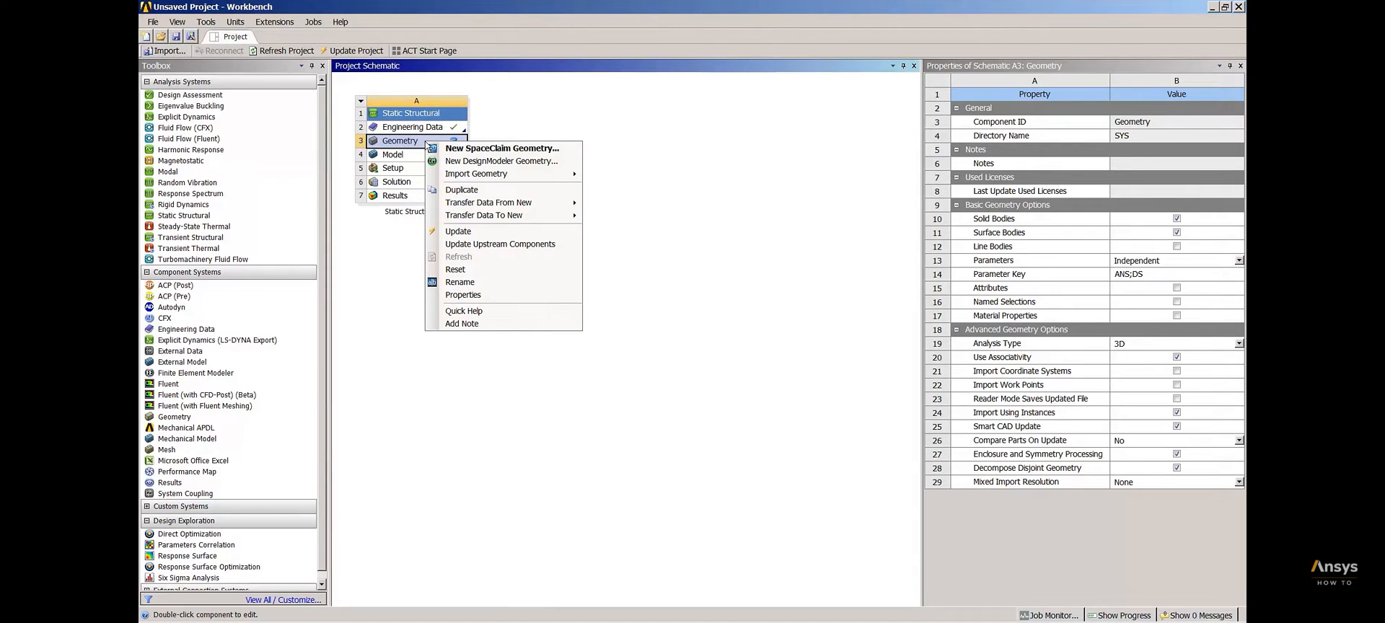
pyautogui.moveTo(523, 178)
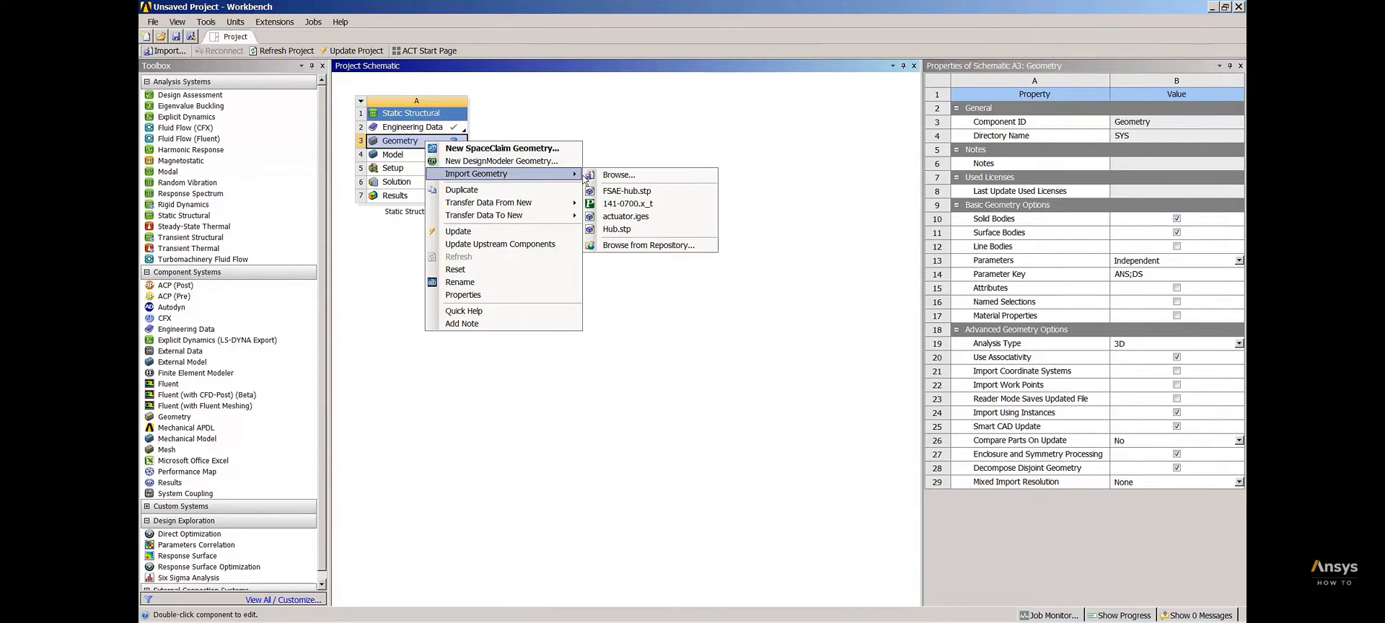
pyautogui.click(655, 192)
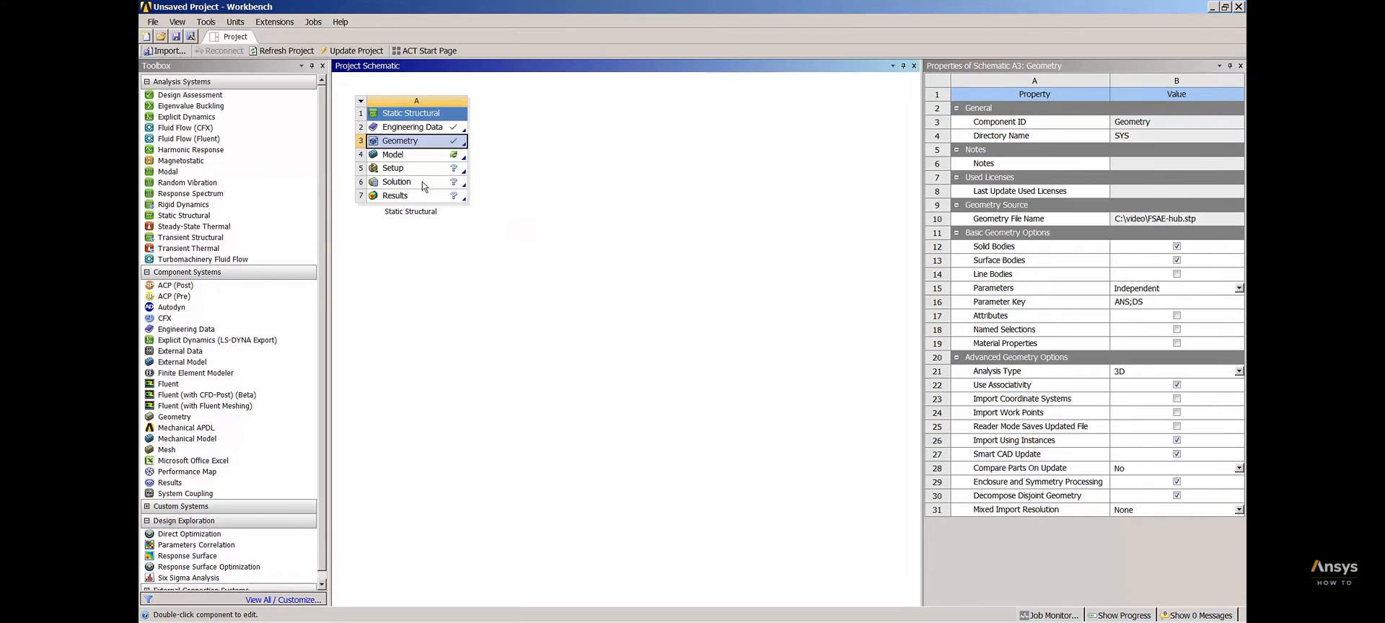
# Open the Static Structural system's Model for editing in Mechanical
pyautogui.click(417, 157)
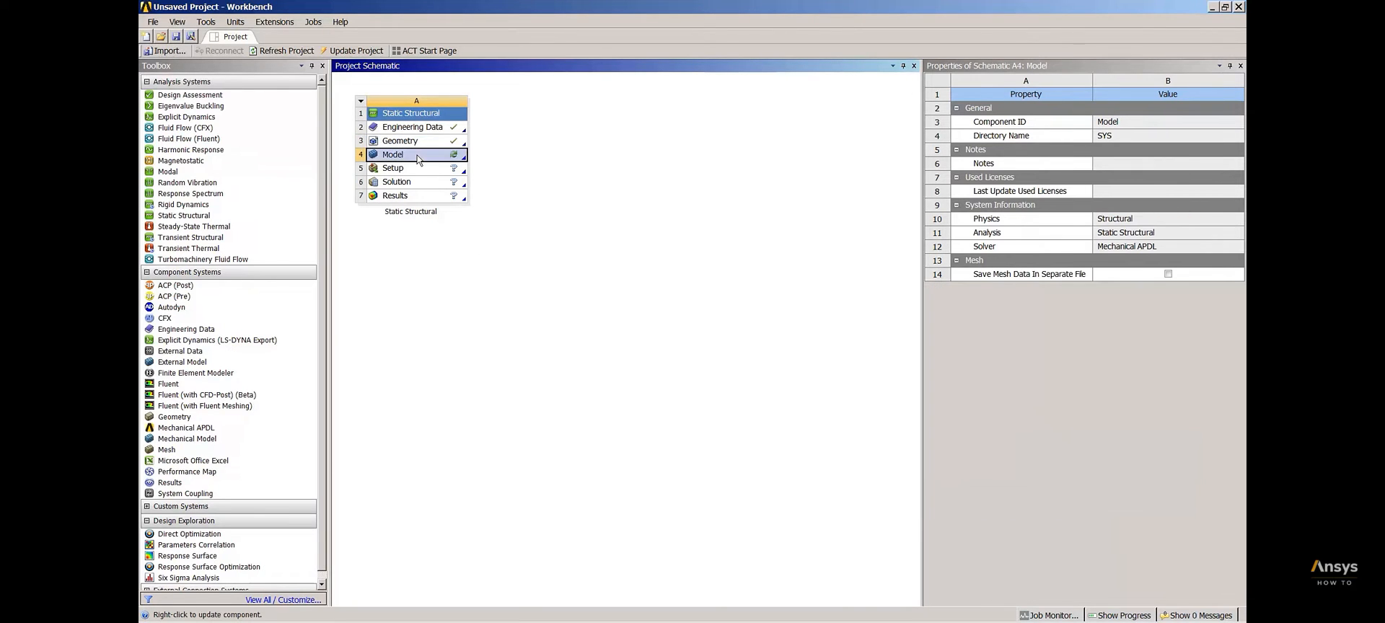
pyautogui.rightClick(417, 158)
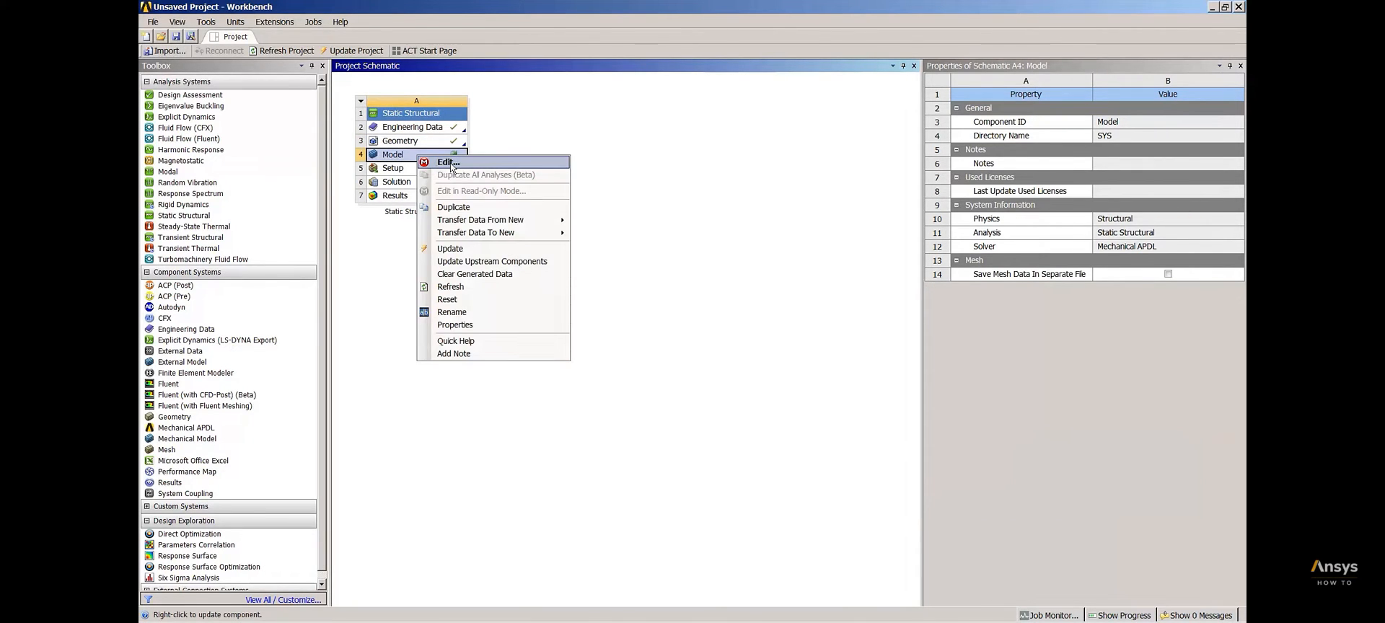
pyautogui.click(448, 163)
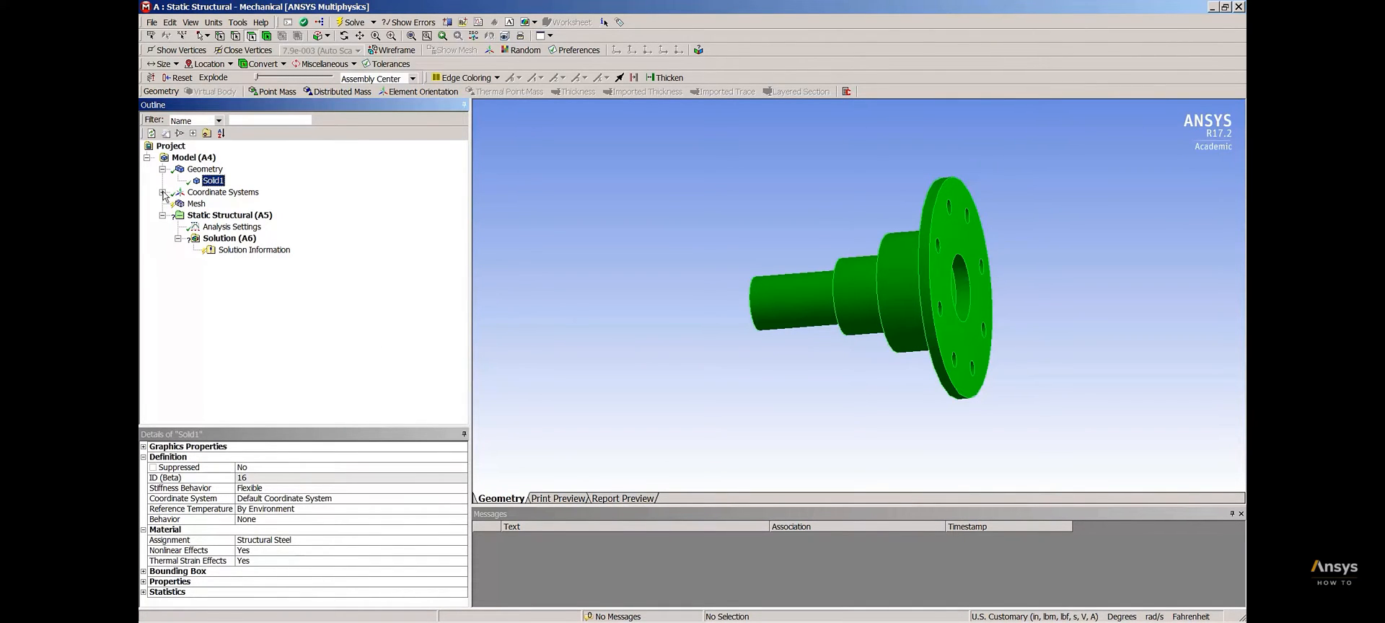
# Examine the position and axis directions of the Global Coordinate System on the hub
pyautogui.click(162, 192)
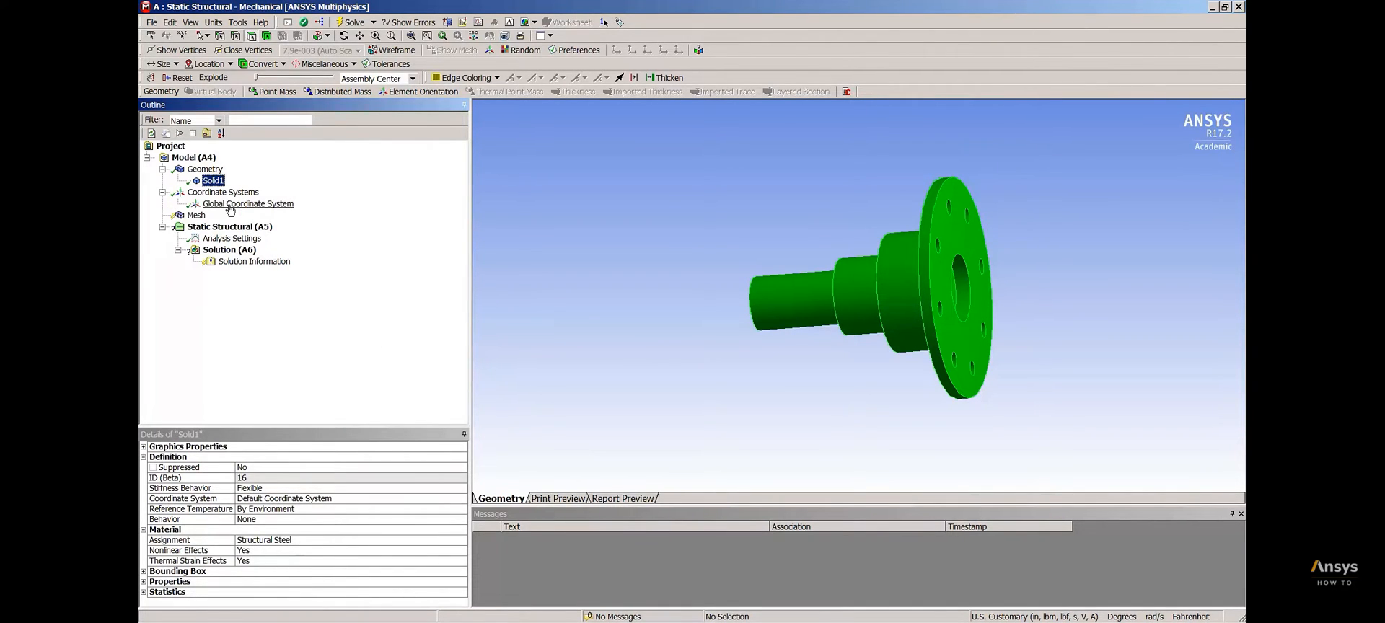
pyautogui.click(230, 205)
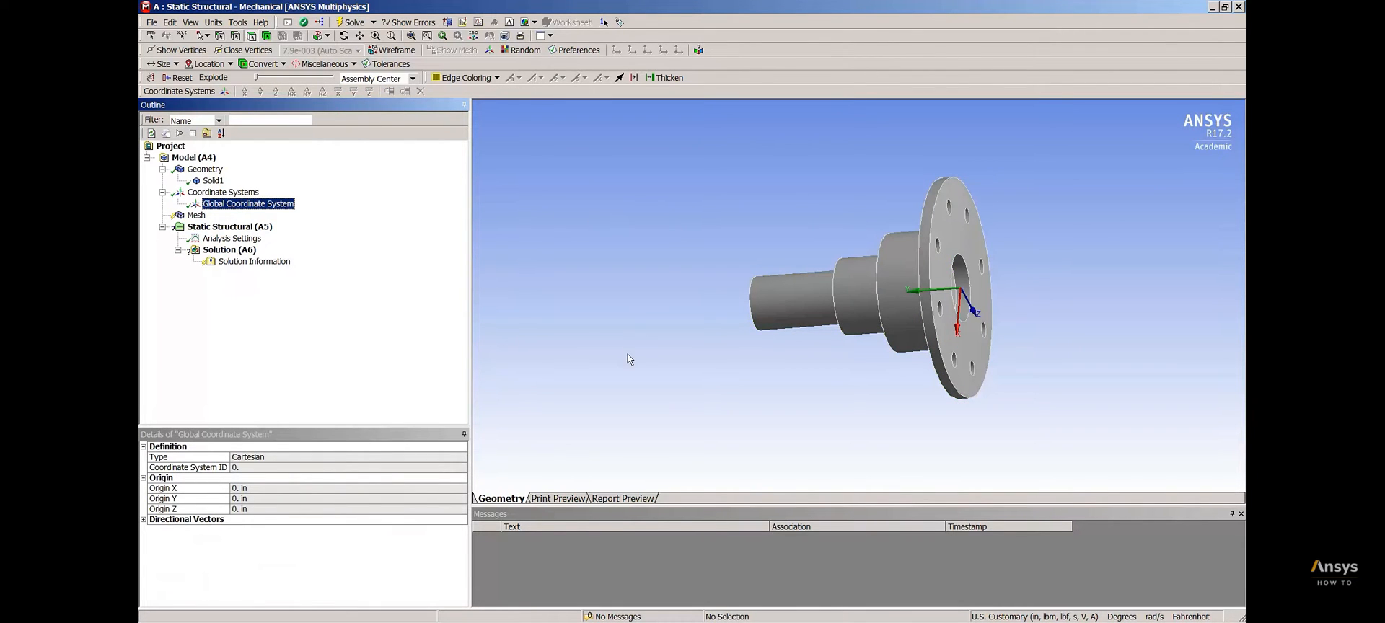
pyautogui.moveTo(630, 358); pyautogui.dragTo(572, 218, button='middle')
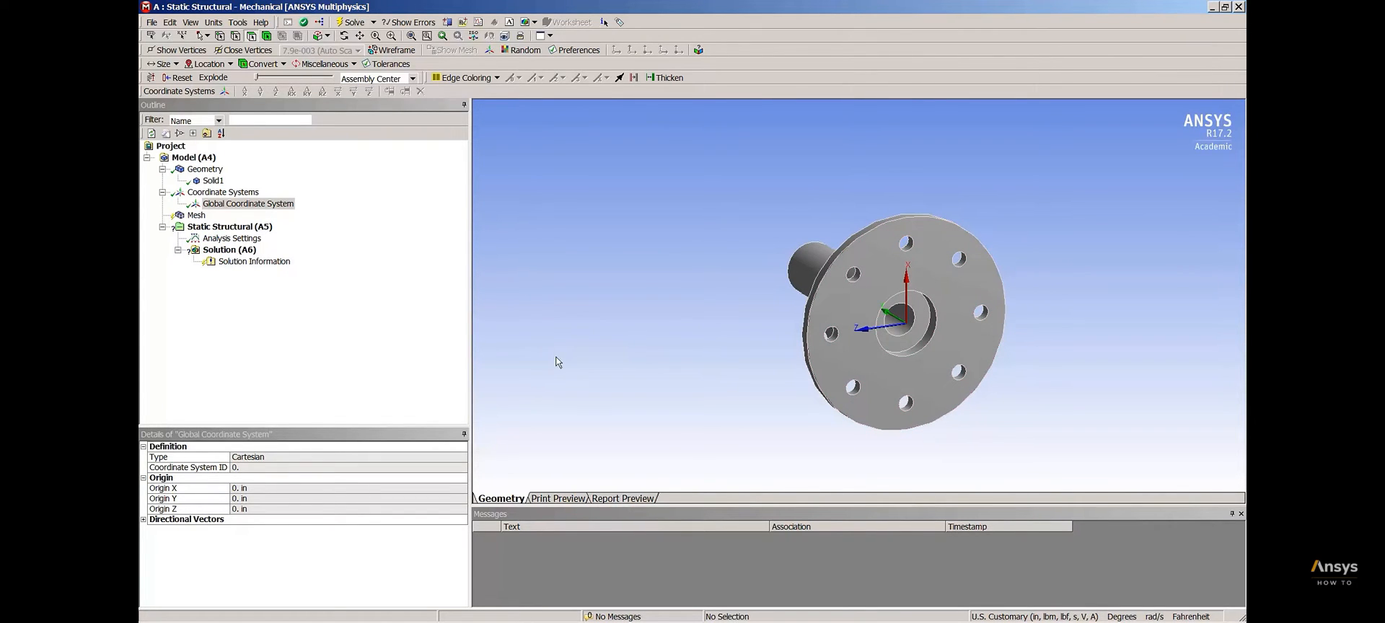
# Generate a mesh of the hub with the default settings and inspect it from the shaft side
pyautogui.click(196, 217)
pyautogui.rightClick(196, 216)
pyautogui.click(286, 261)
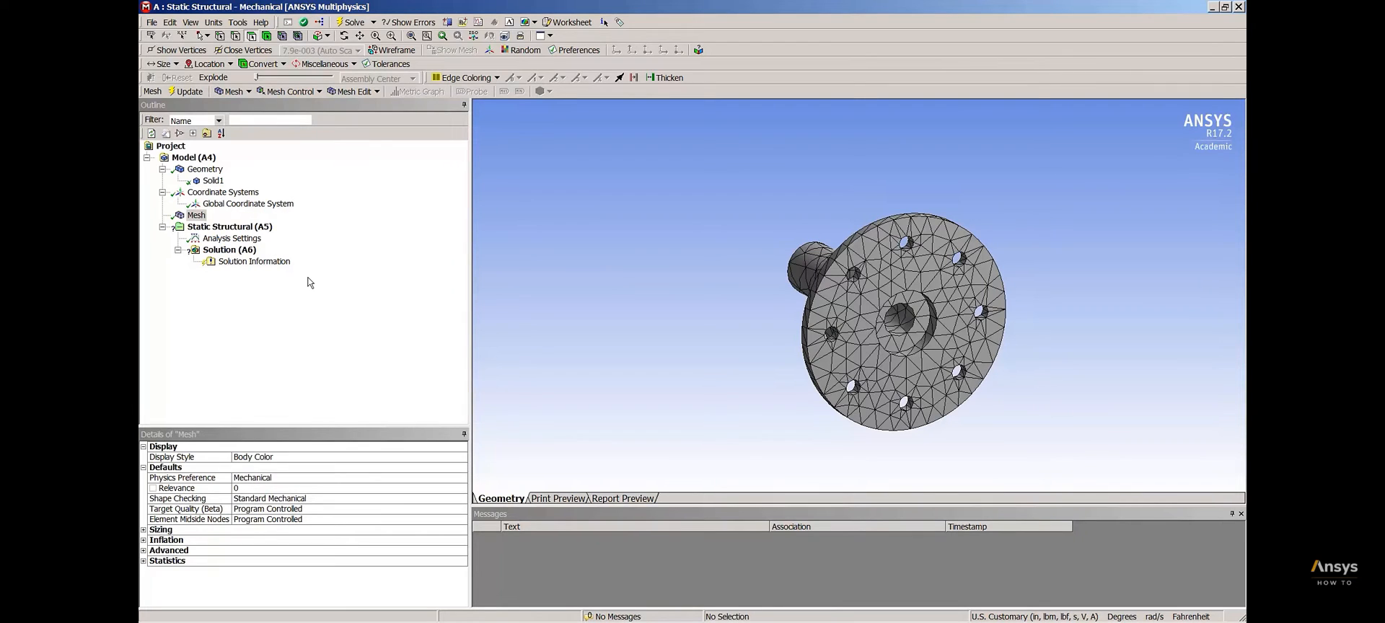
pyautogui.moveTo(610, 370); pyautogui.dragTo(786, 395, button='middle')
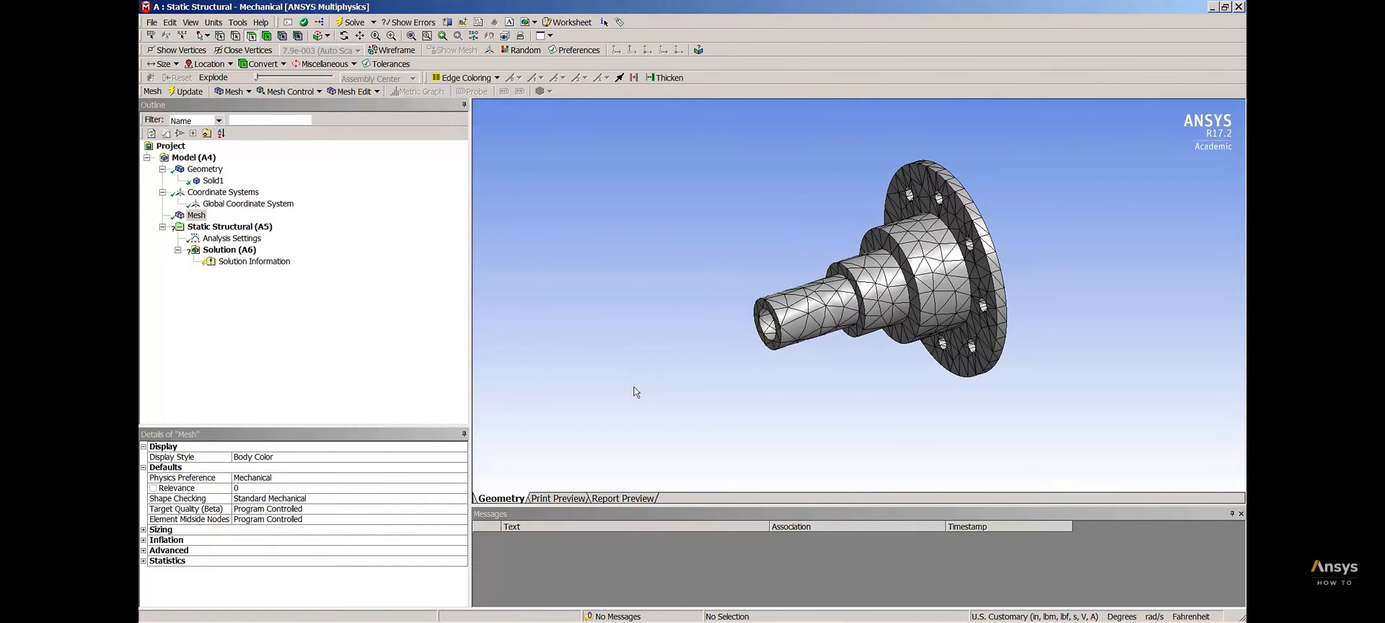
# Insert a mesh method scoped to the hub body, set it to MultiZone, and regenerate the mesh
pyautogui.rightClick(196, 217)
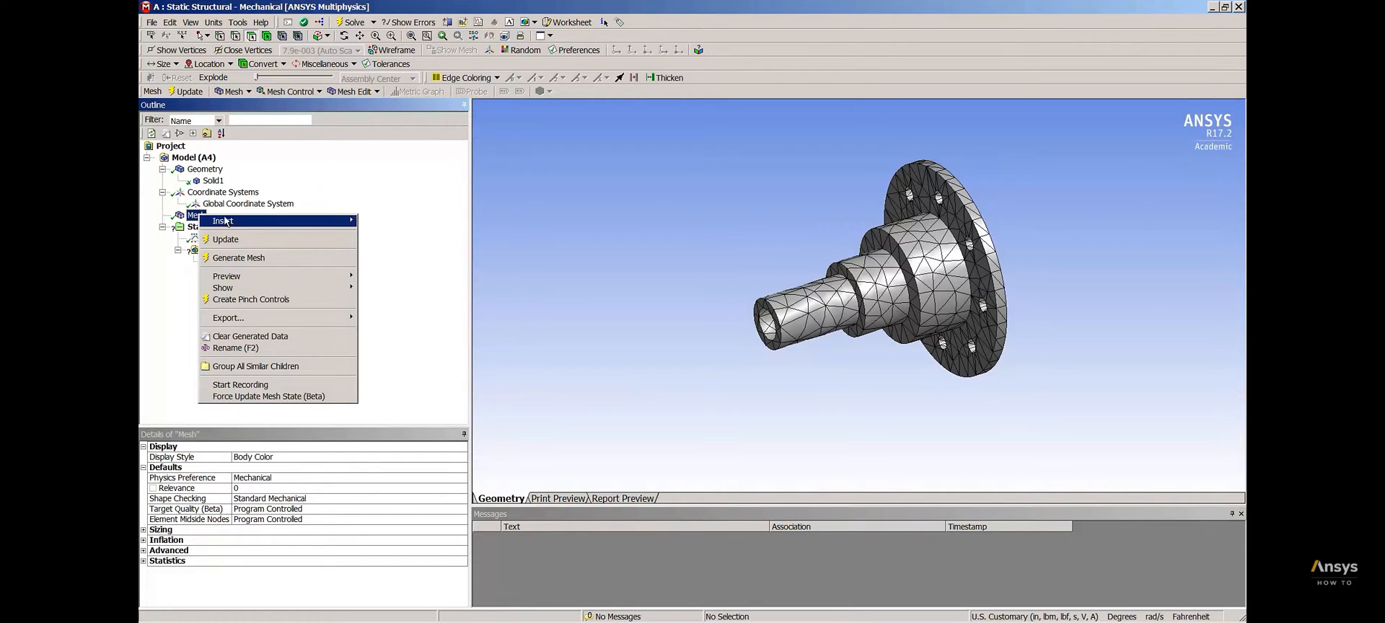
pyautogui.moveTo(243, 226)
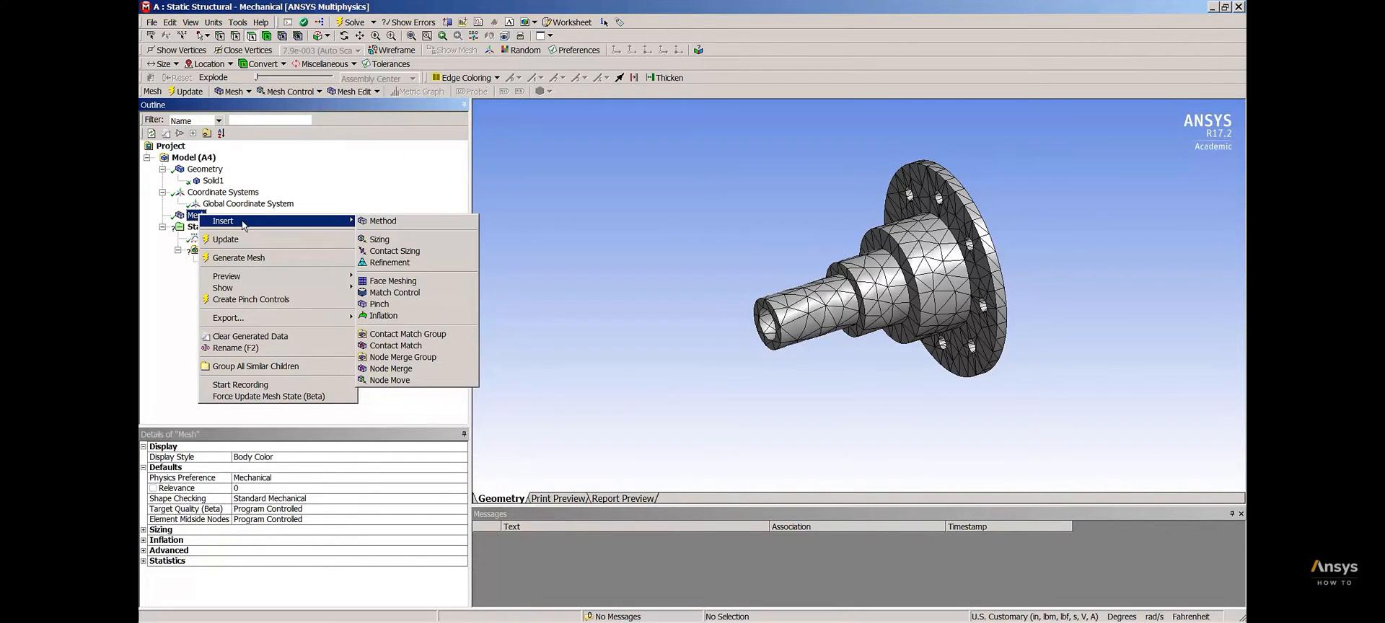
pyautogui.click(381, 223)
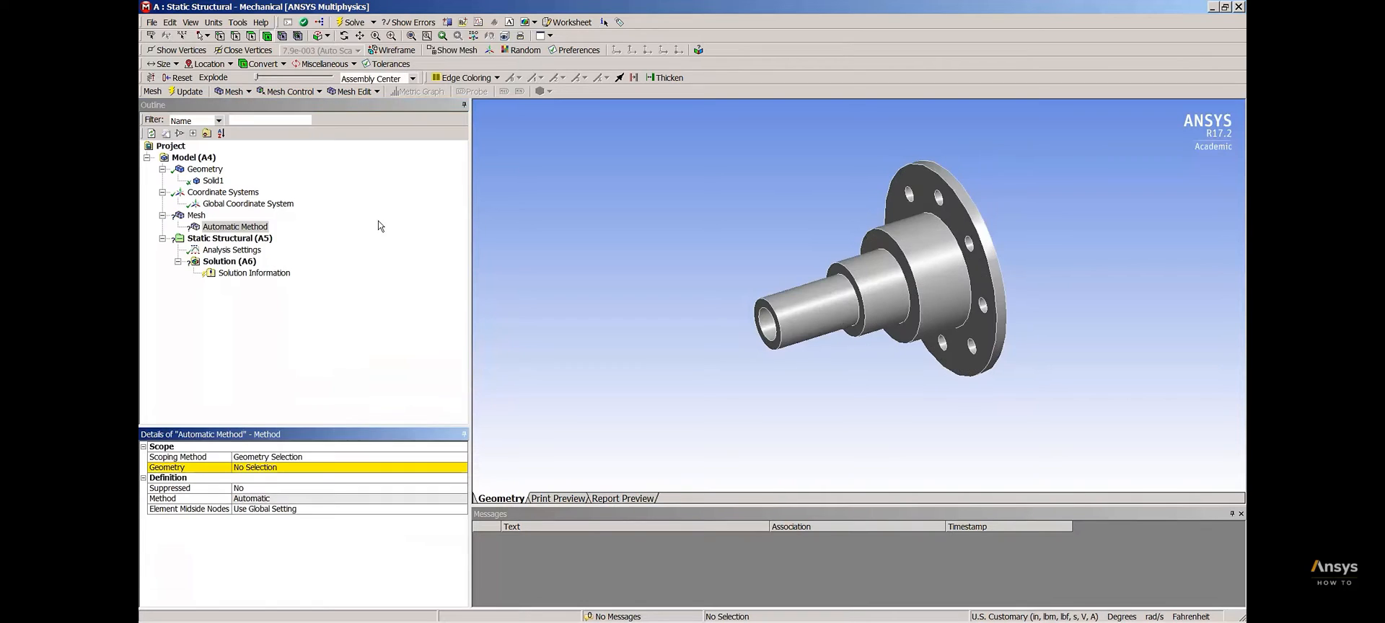
pyautogui.click(900, 270)
pyautogui.click(260, 468)
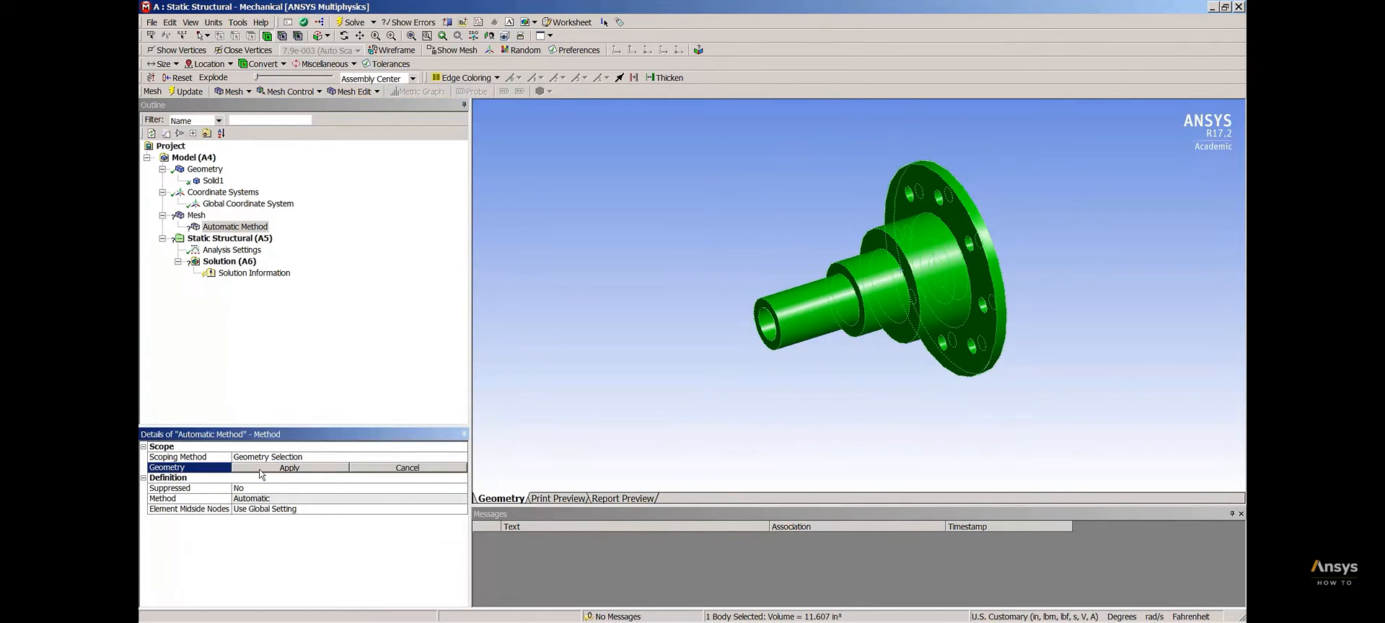
pyautogui.click(261, 469)
pyautogui.click(381, 499)
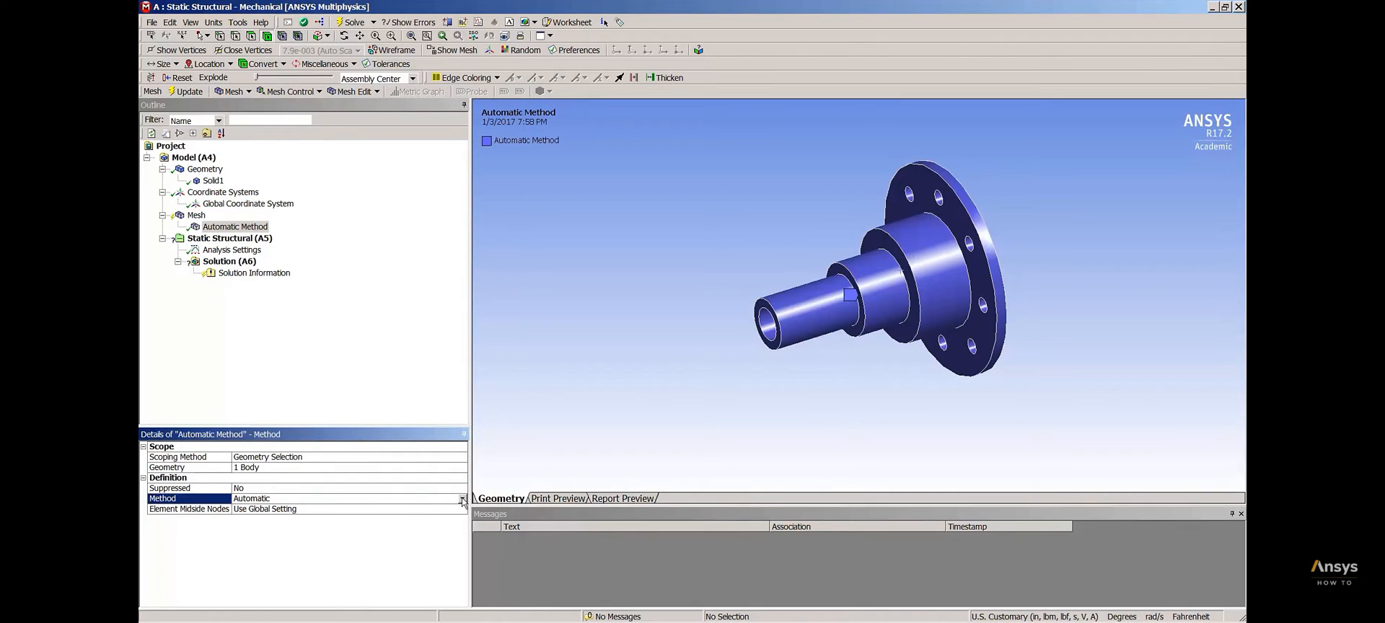
pyautogui.click(461, 499)
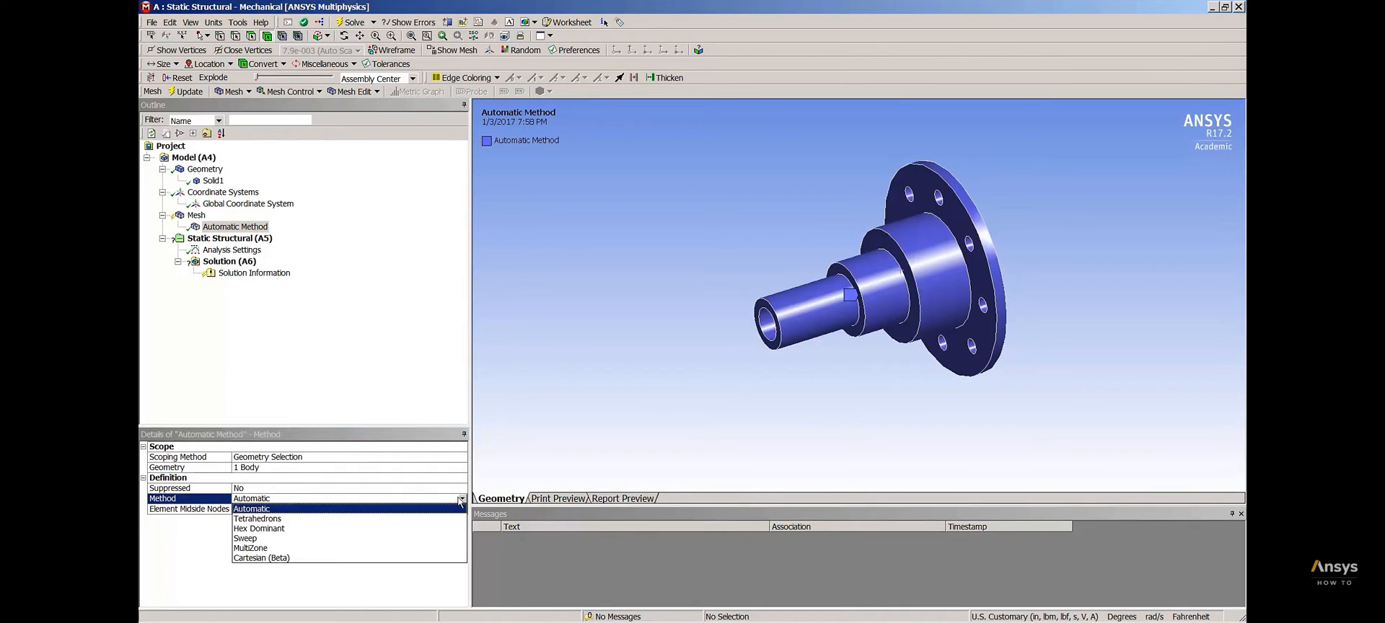
pyautogui.click(270, 553)
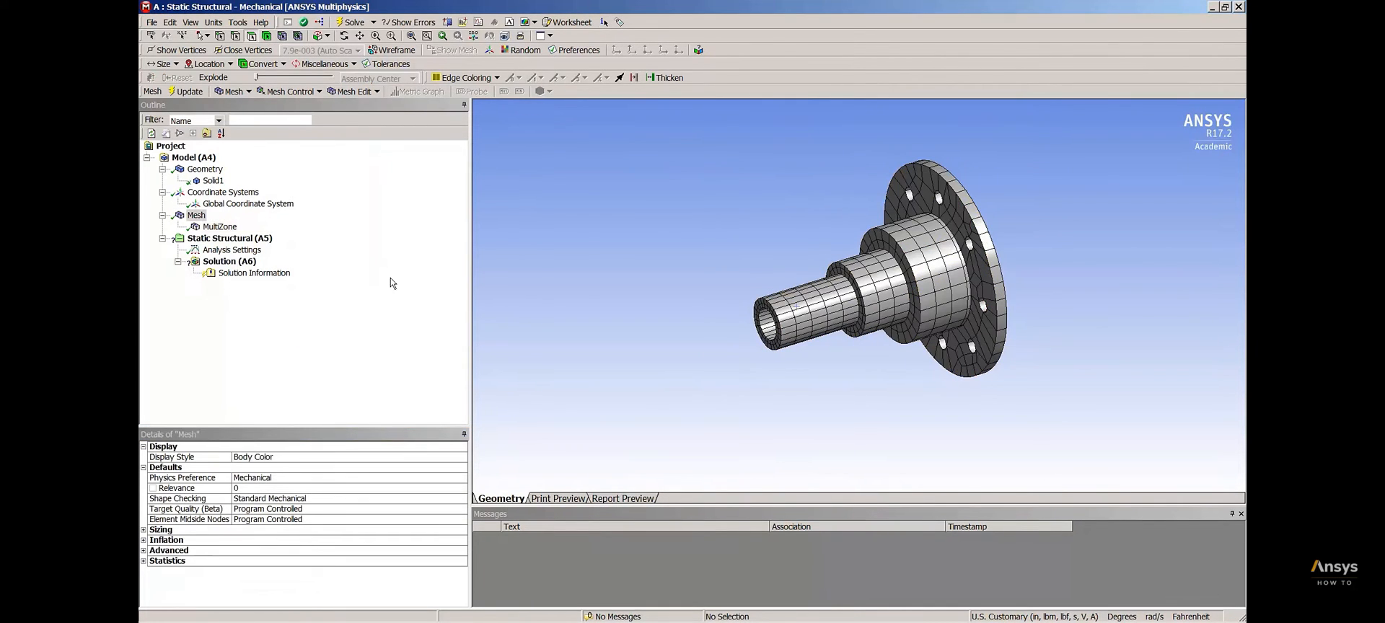
pyautogui.click(199, 218)
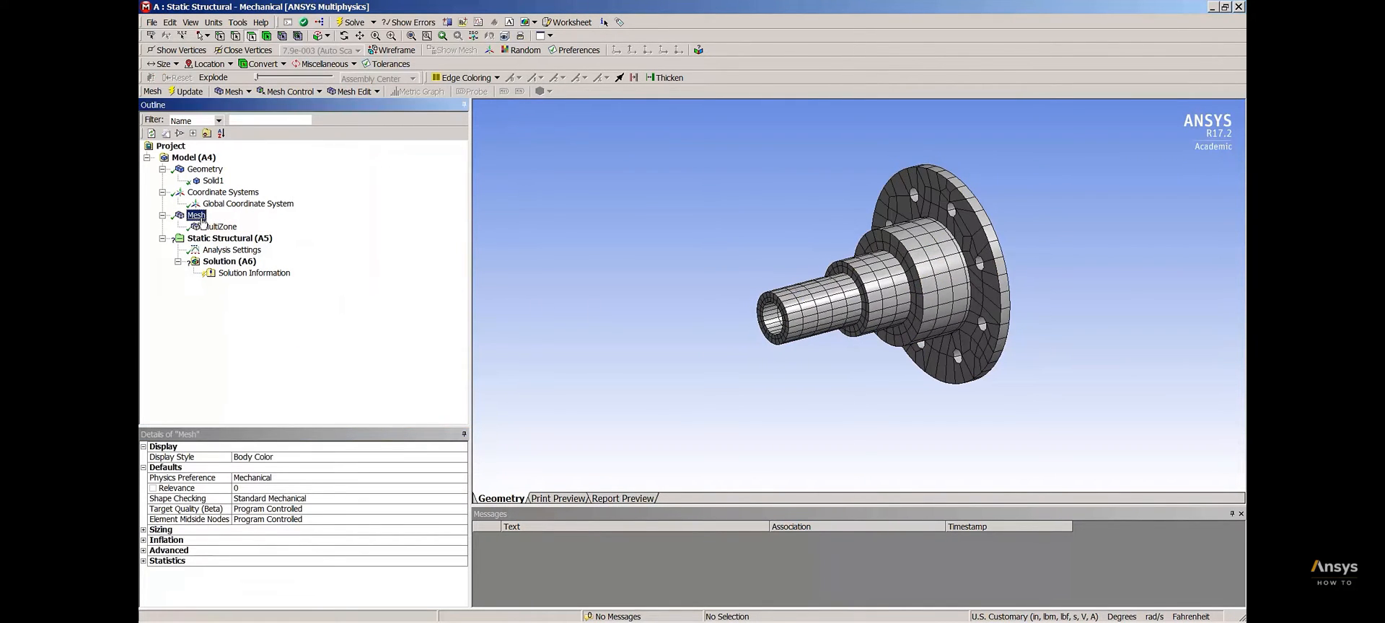
# Apply a Fixed Support to the outer cylindrical face of the hub's narrowest shaft section
pyautogui.rightClick(245, 239)
pyautogui.moveTo(323, 249)
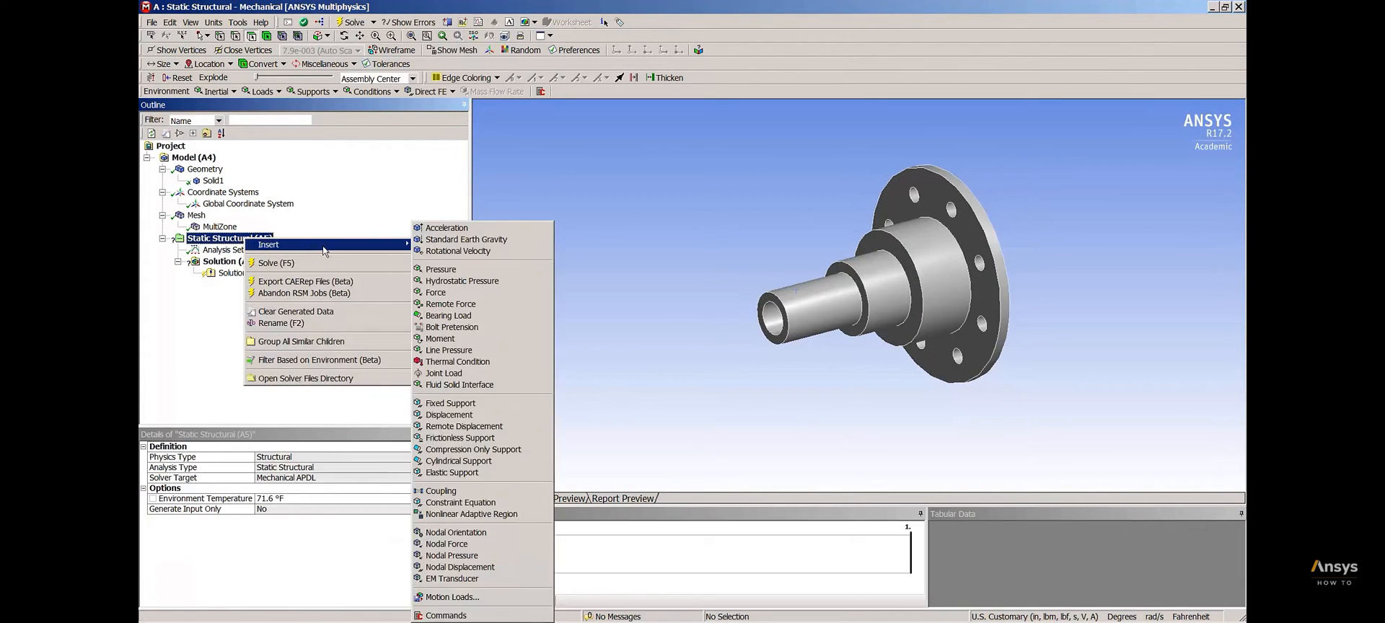
pyautogui.click(462, 404)
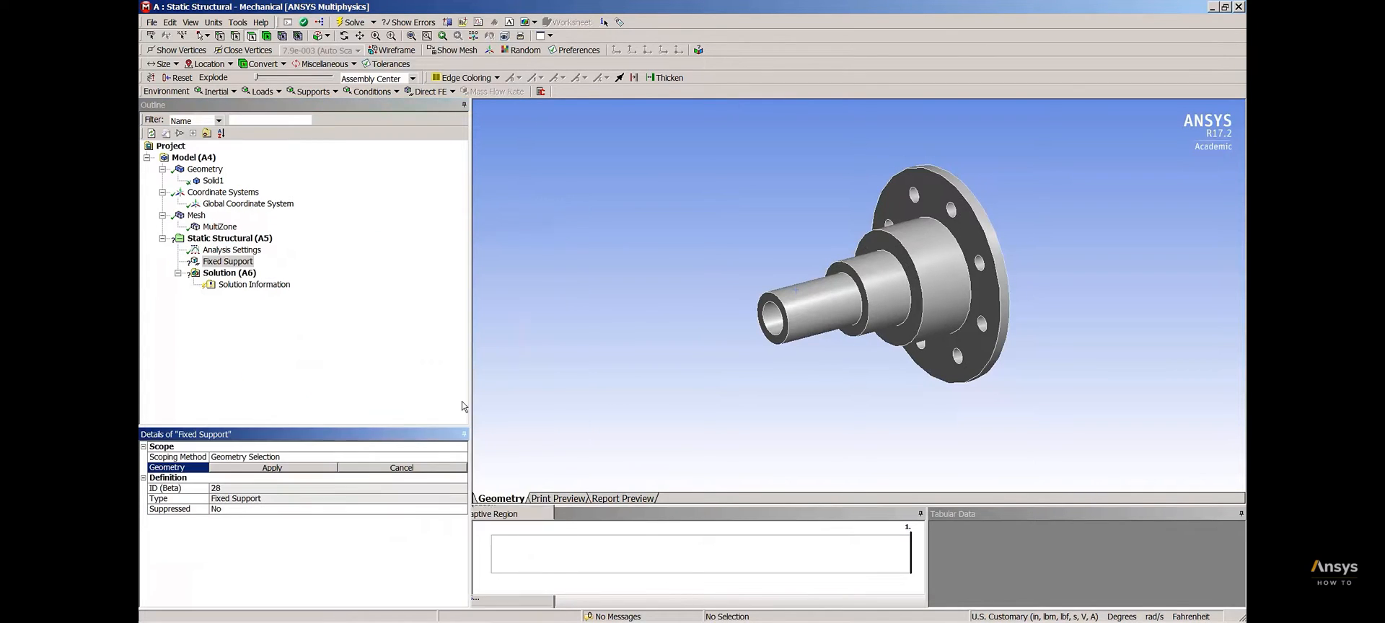
pyautogui.click(812, 299)
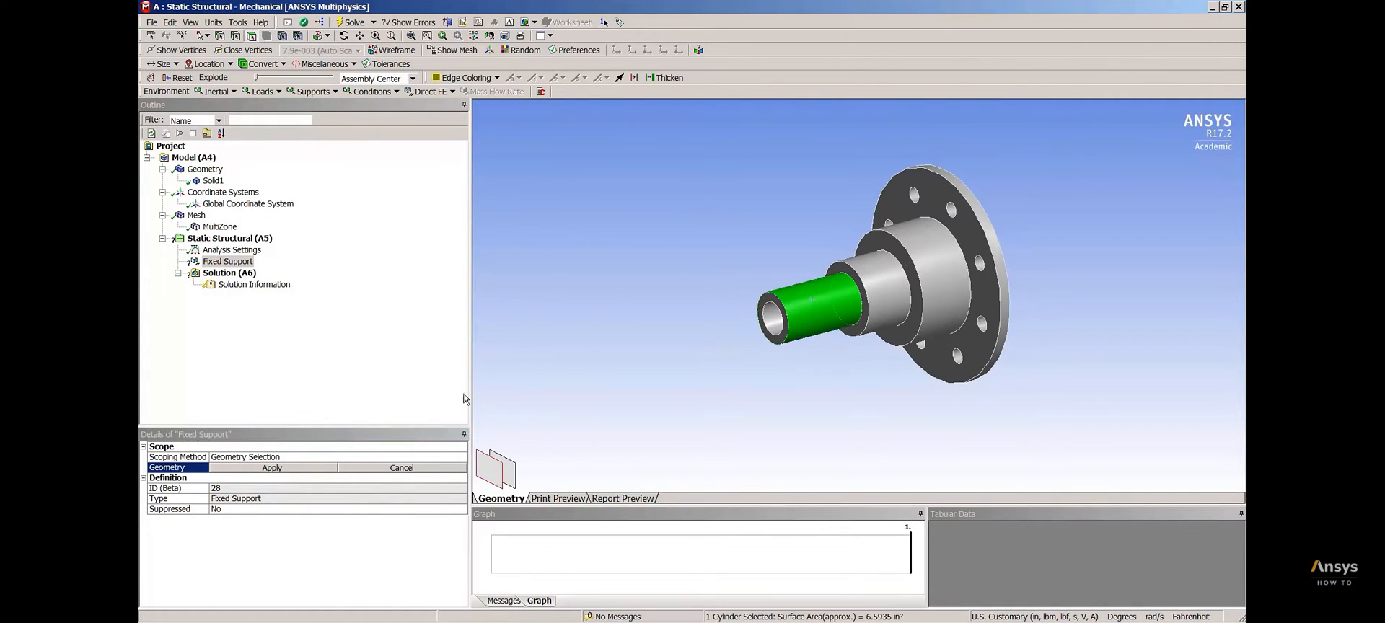
pyautogui.click(274, 469)
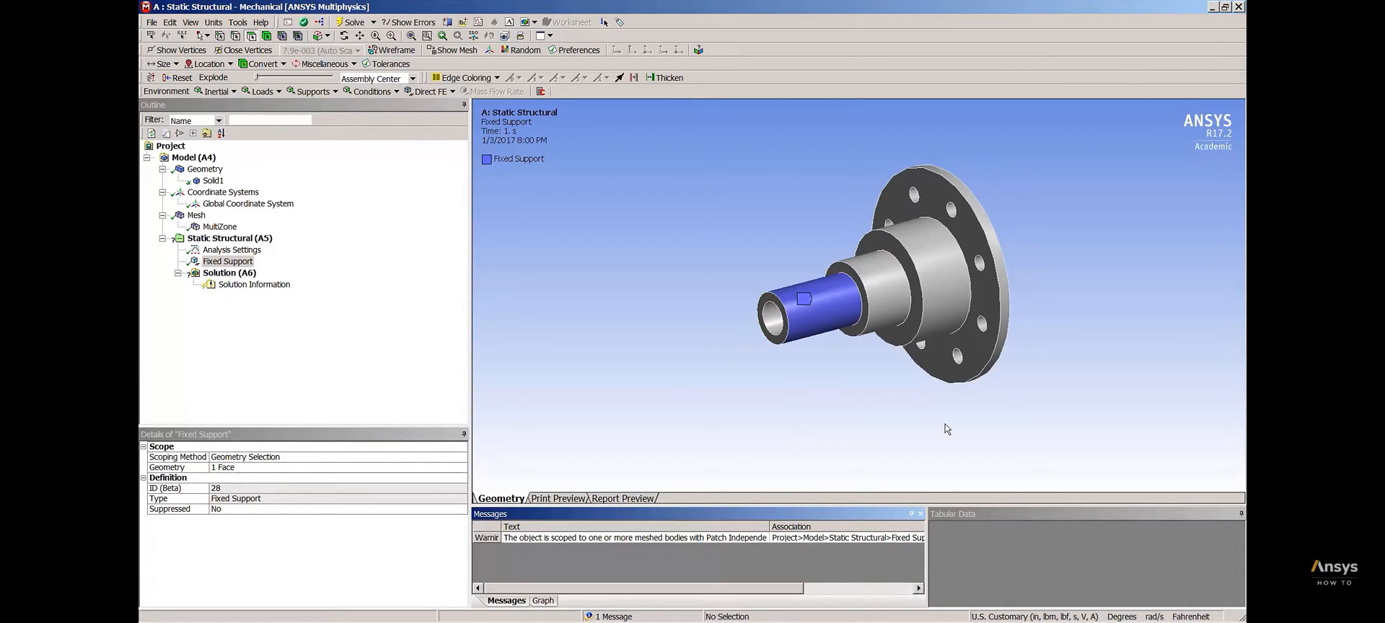
# Insert a Moment load on the hub flange's flat outer face, around the bolt holes
pyautogui.moveTo(960, 419); pyautogui.dragTo(793, 404, button='middle')
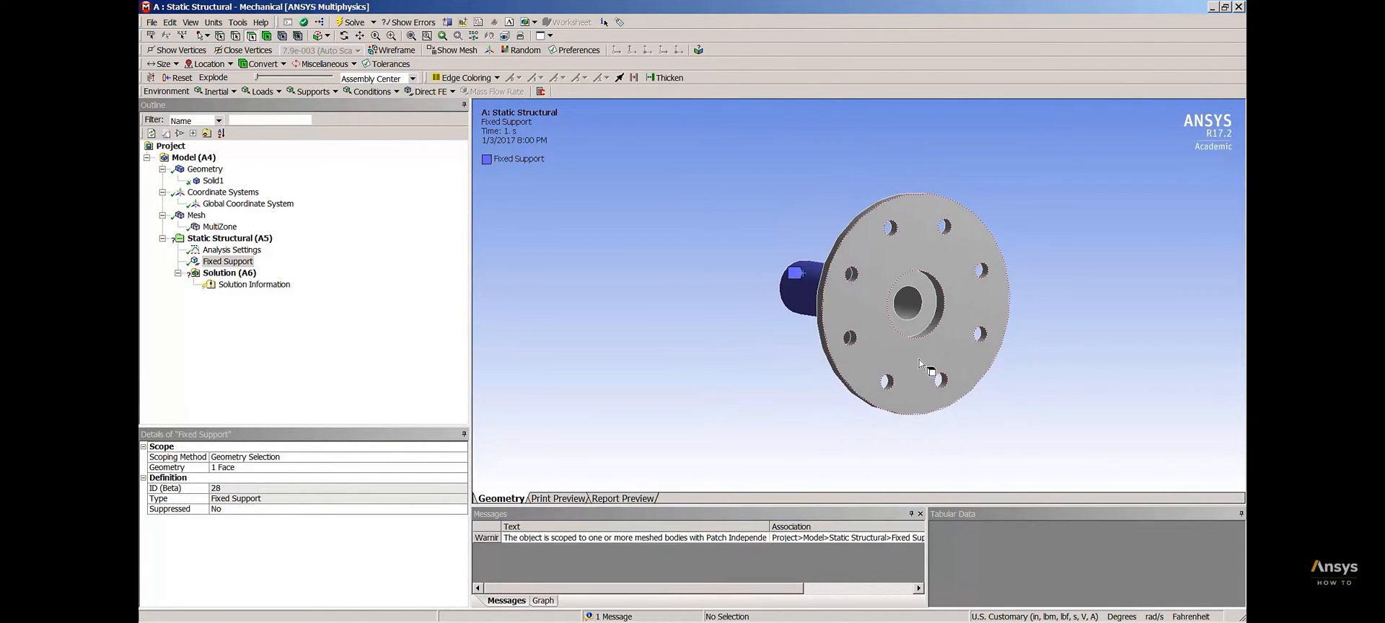
pyautogui.click(919, 359)
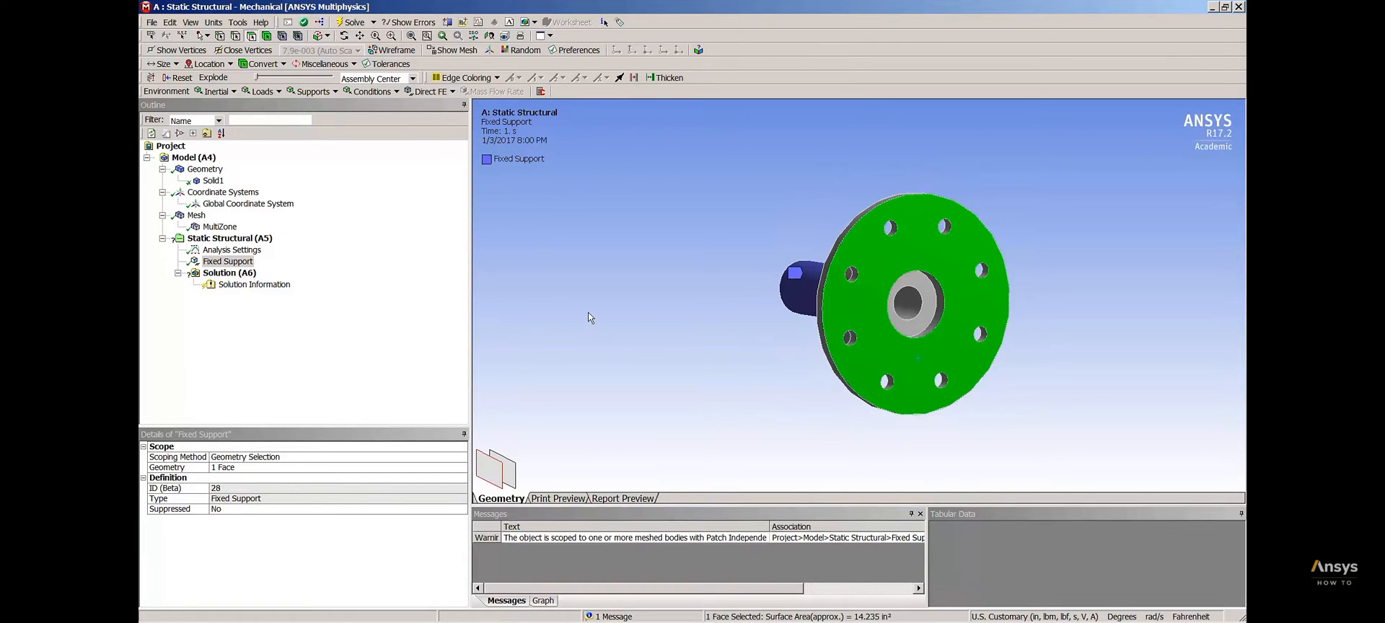
pyautogui.click(256, 239)
pyautogui.rightClick(256, 239)
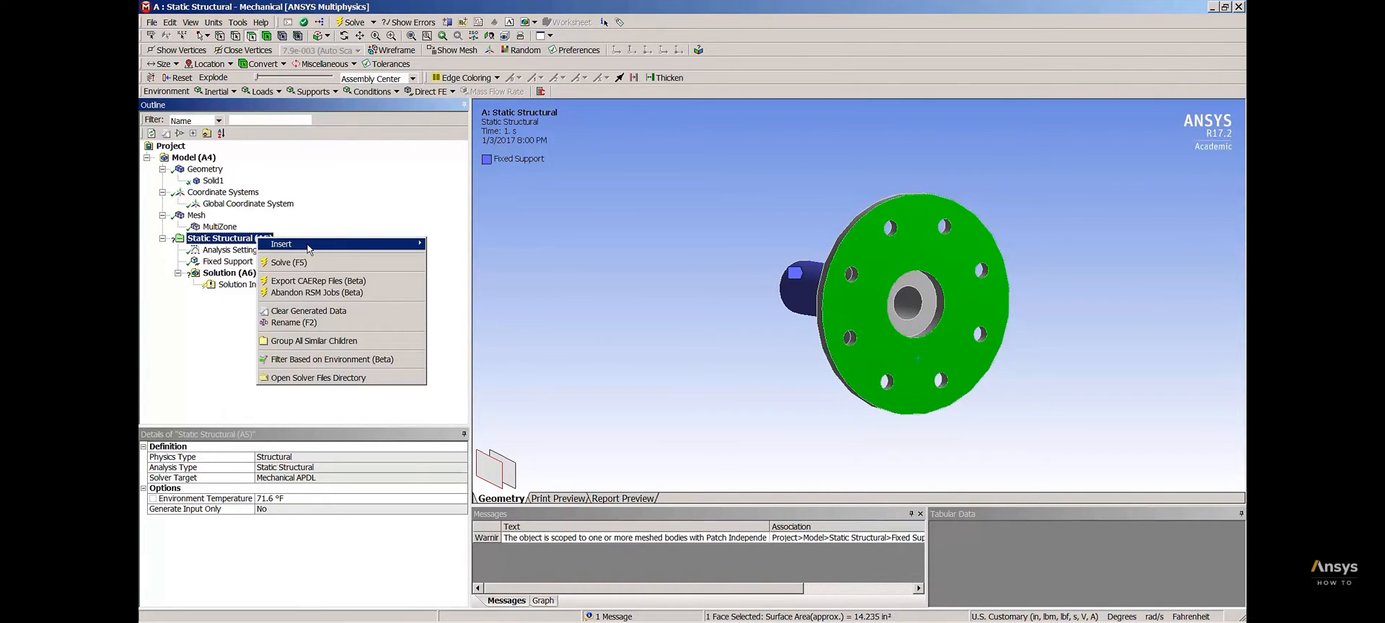
pyautogui.moveTo(305, 249)
pyautogui.click(465, 336)
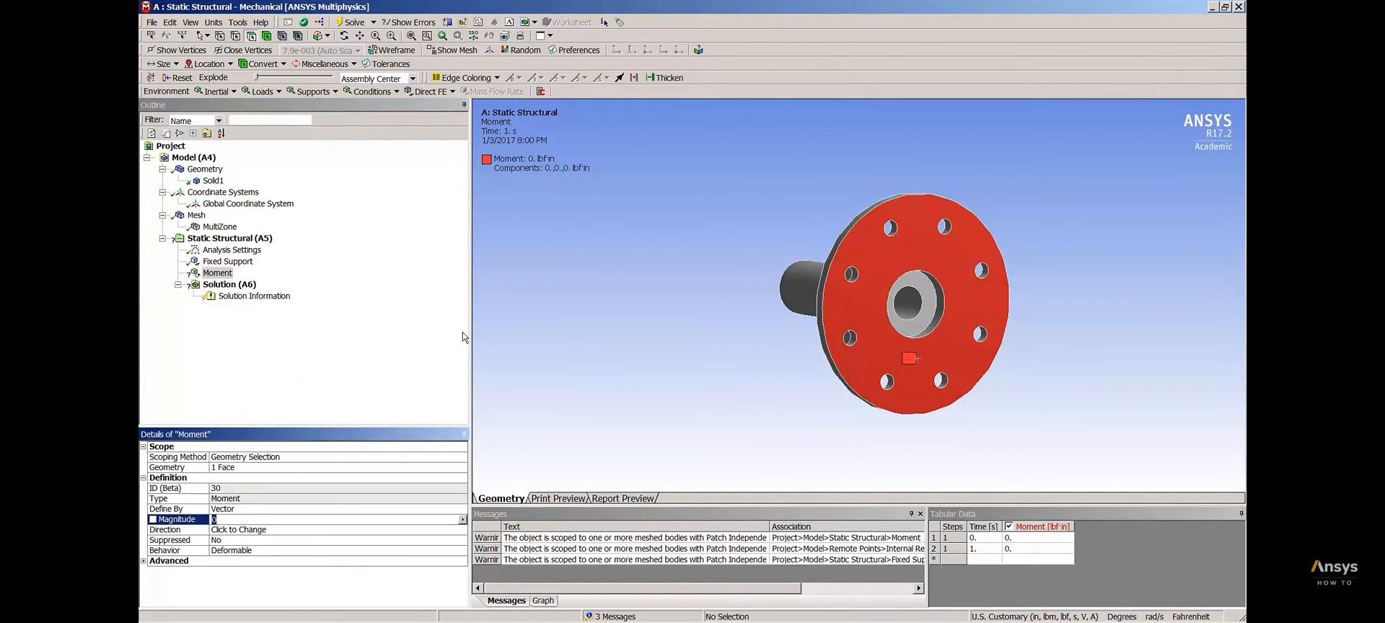
# Define the moment by components in the Global Coordinate System with a Y Component of 3600 lbf·in
pyautogui.click(437, 513)
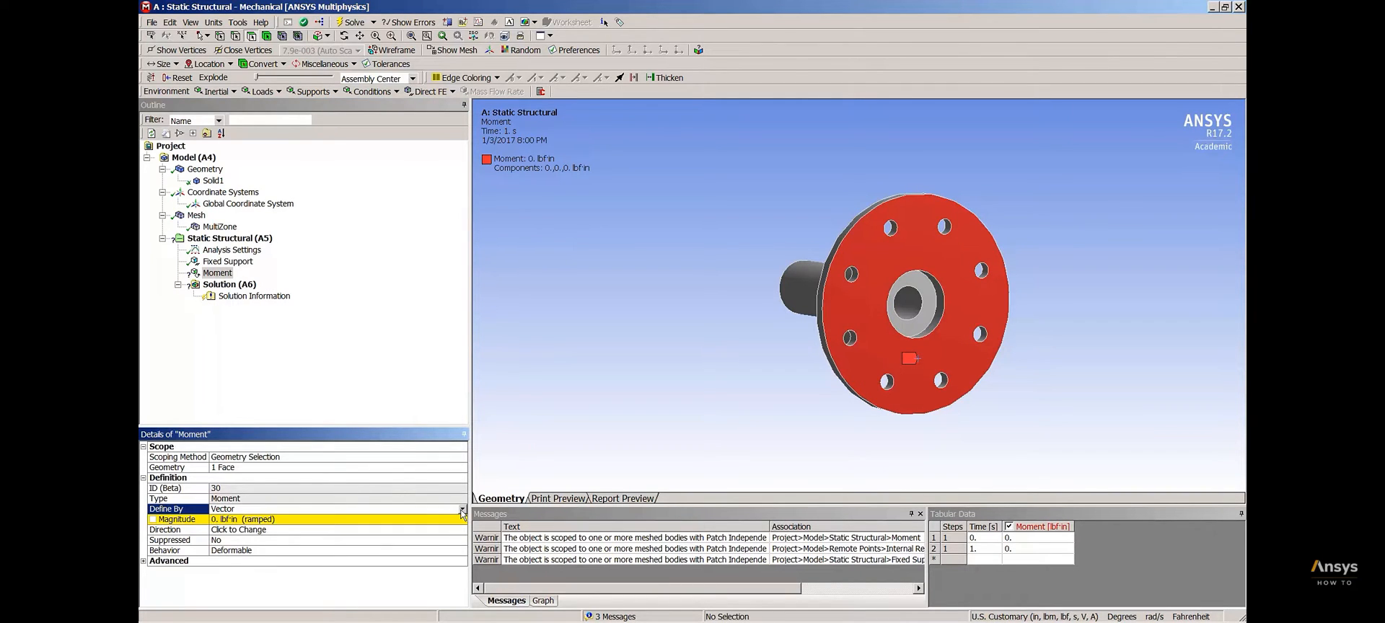
pyautogui.click(462, 509)
pyautogui.click(287, 525)
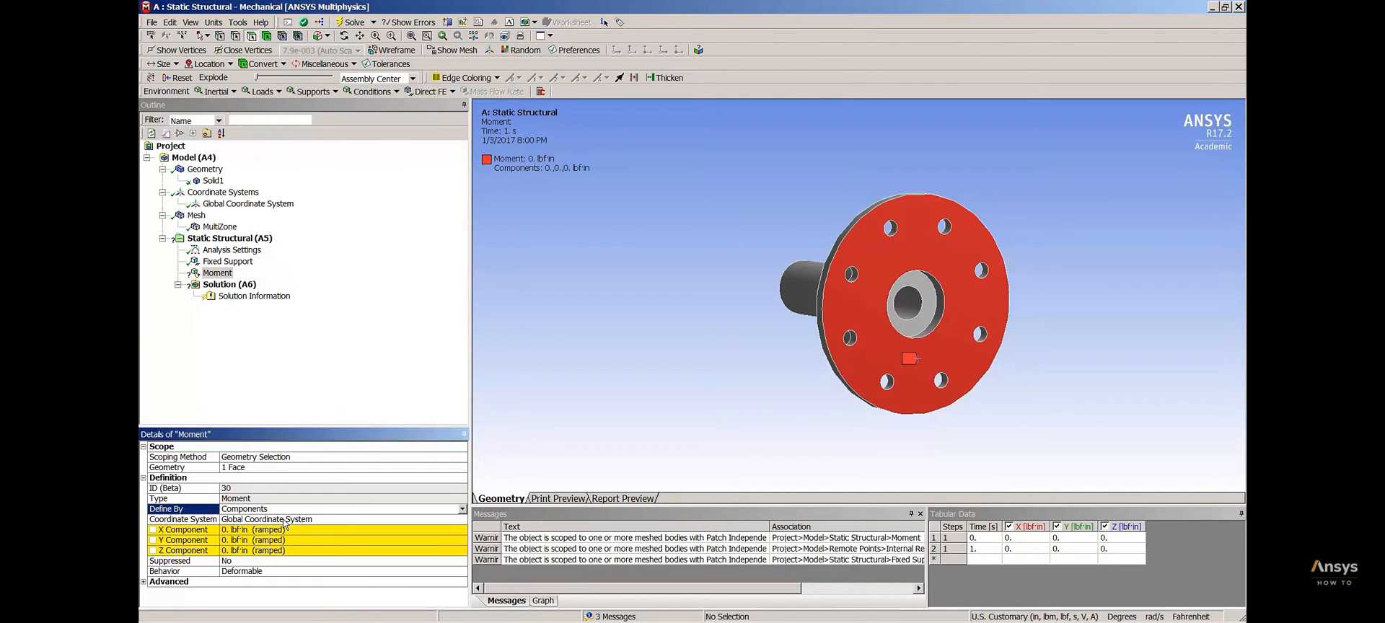
pyautogui.click(251, 541)
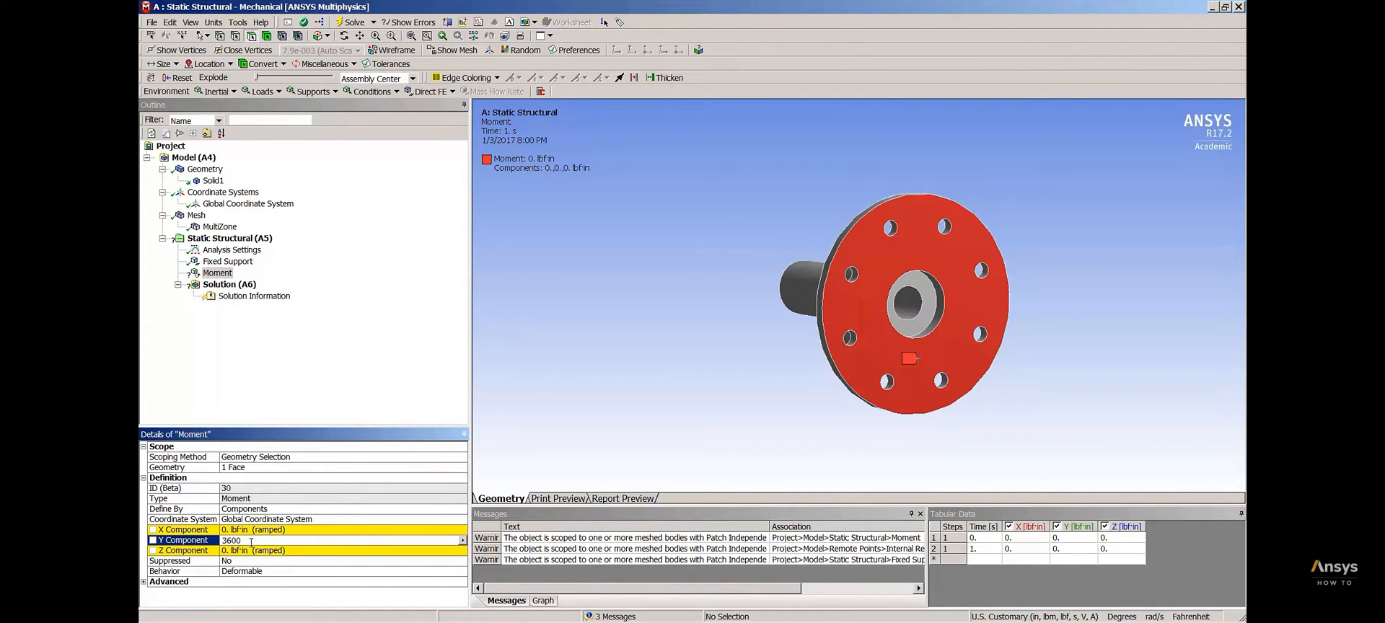
pyautogui.press('Return')
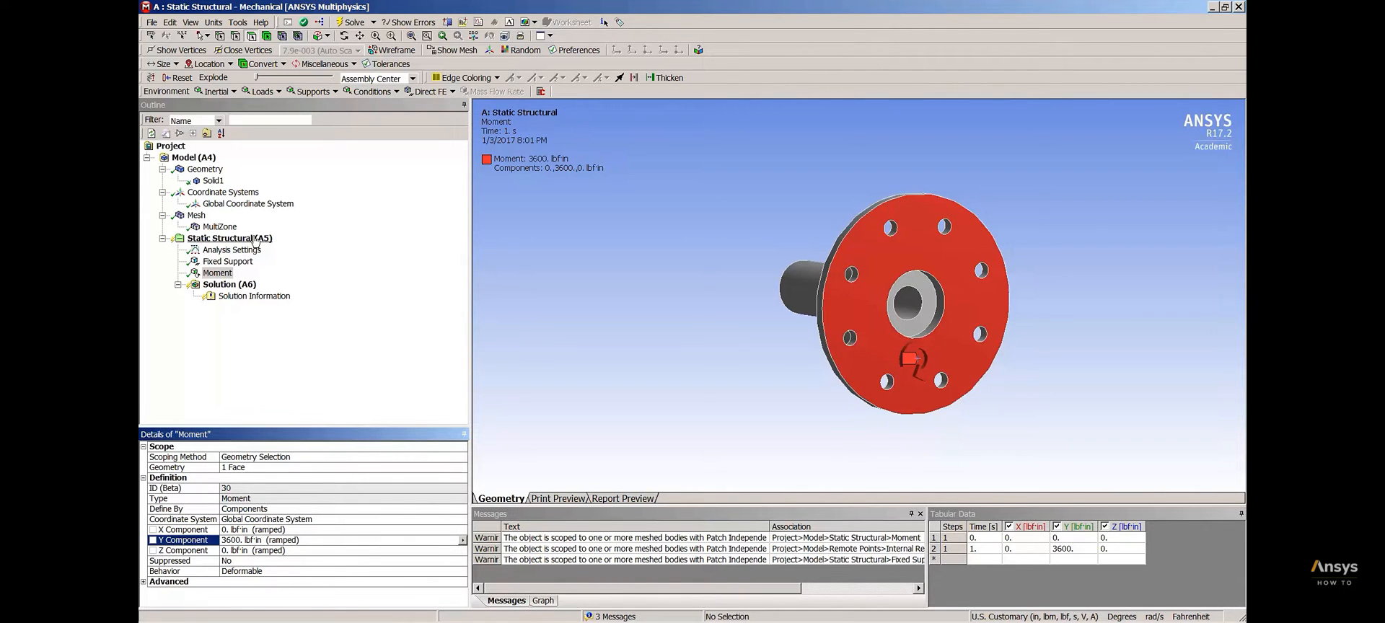
# Select all eight equally sized bolt-hole cylinders in the flange and insert a Bearing Load on them
pyautogui.click(892, 389)
pyautogui.moveTo(671, 375); pyautogui.dragTo(680, 394, button='middle')
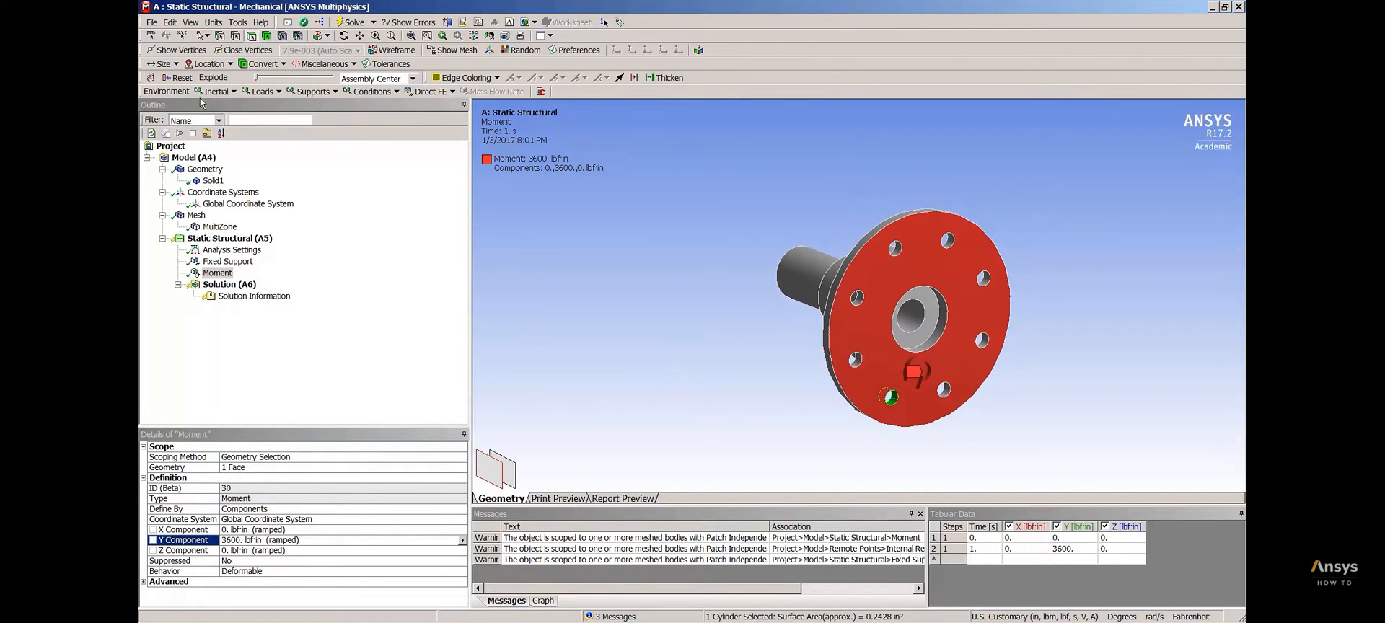
pyautogui.click(160, 65)
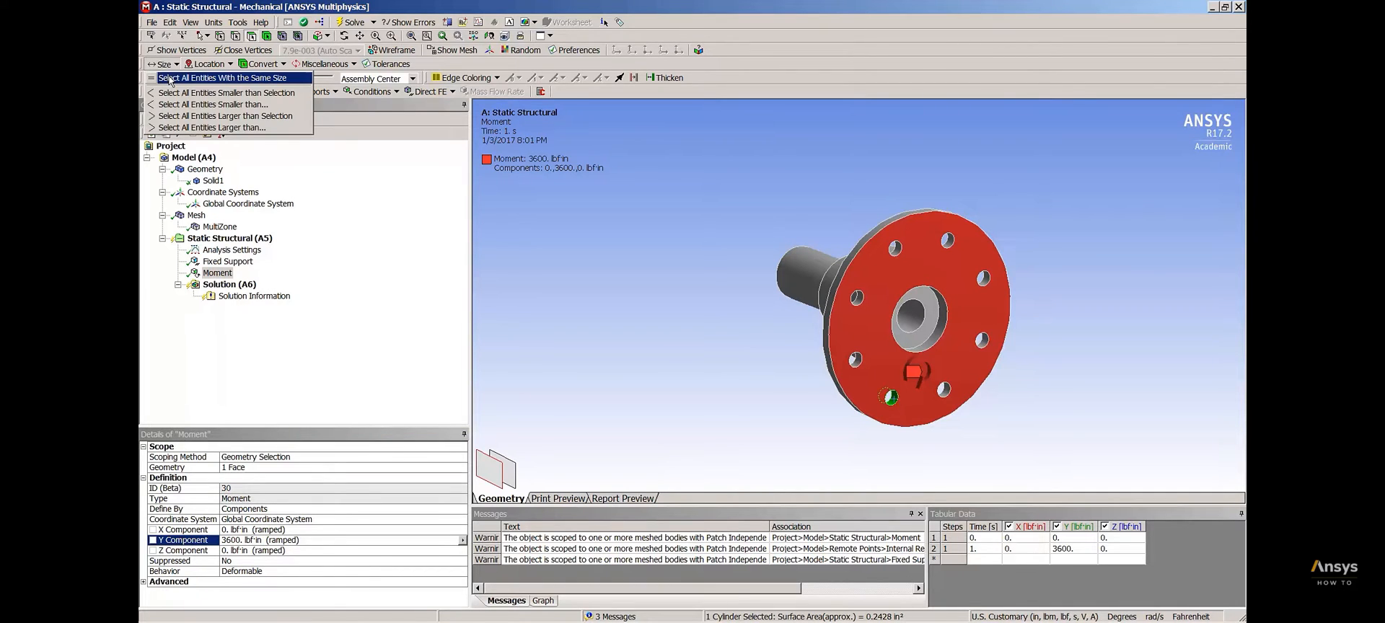
pyautogui.click(172, 79)
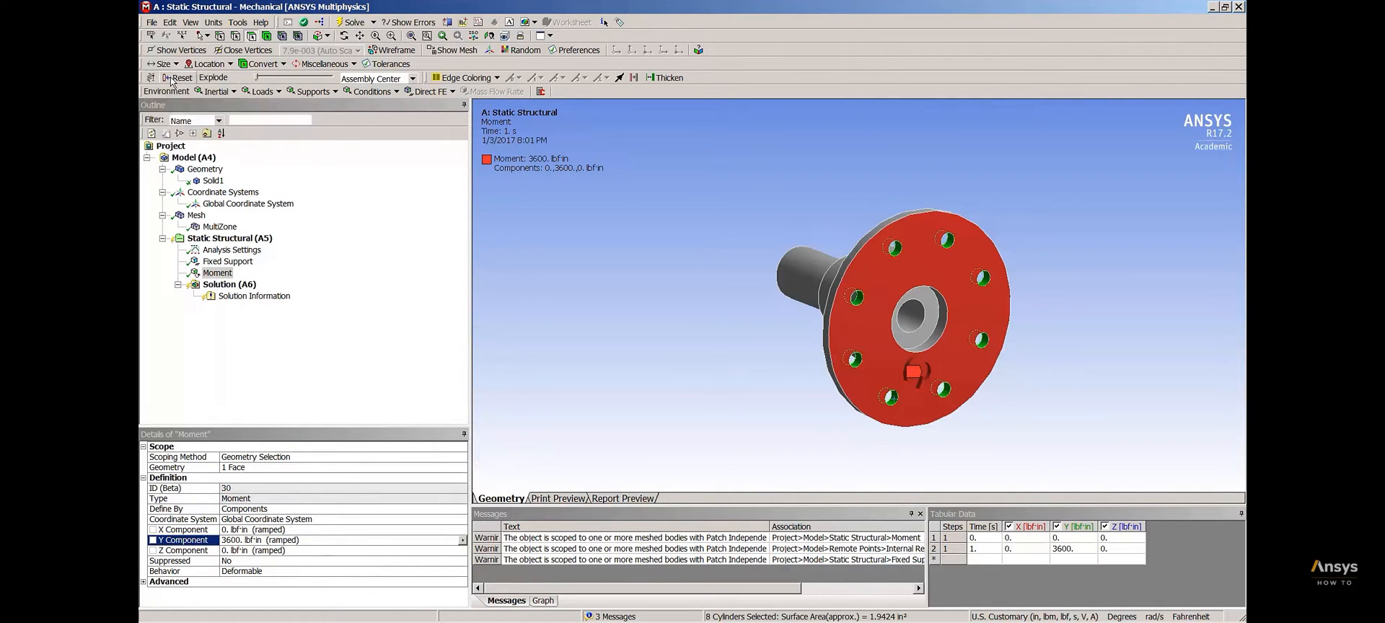
pyautogui.rightClick(250, 244)
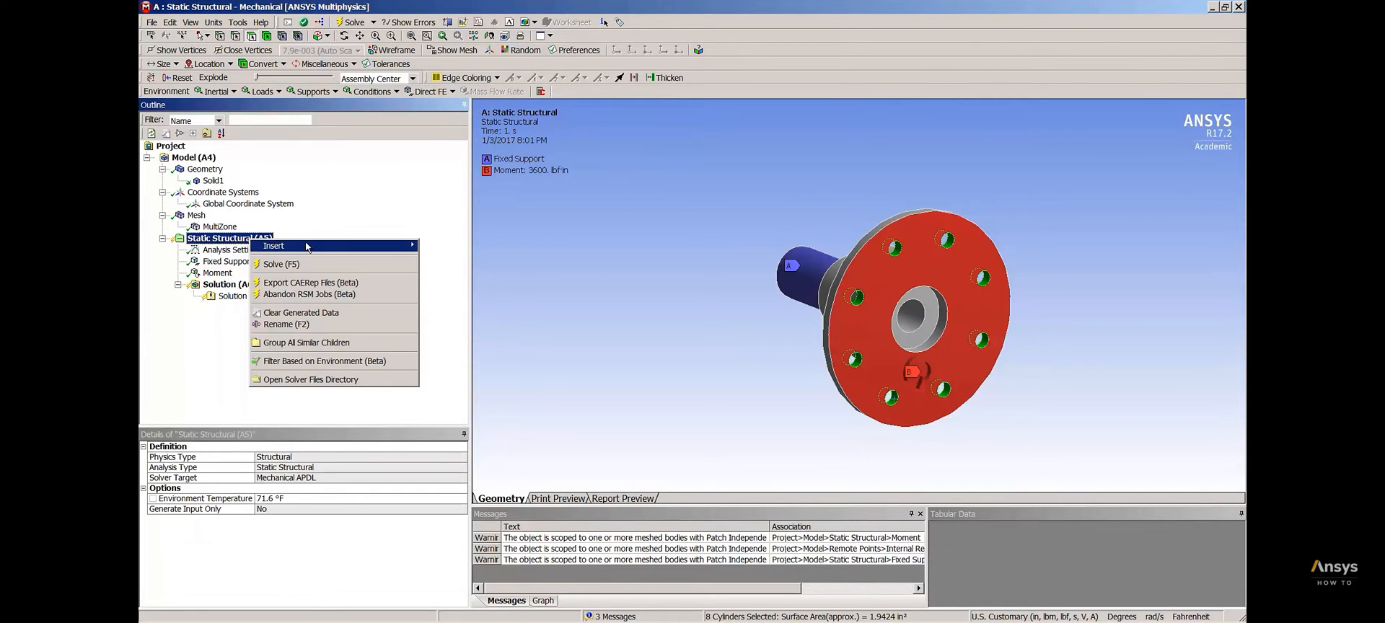
pyautogui.moveTo(309, 246)
pyautogui.click(454, 333)
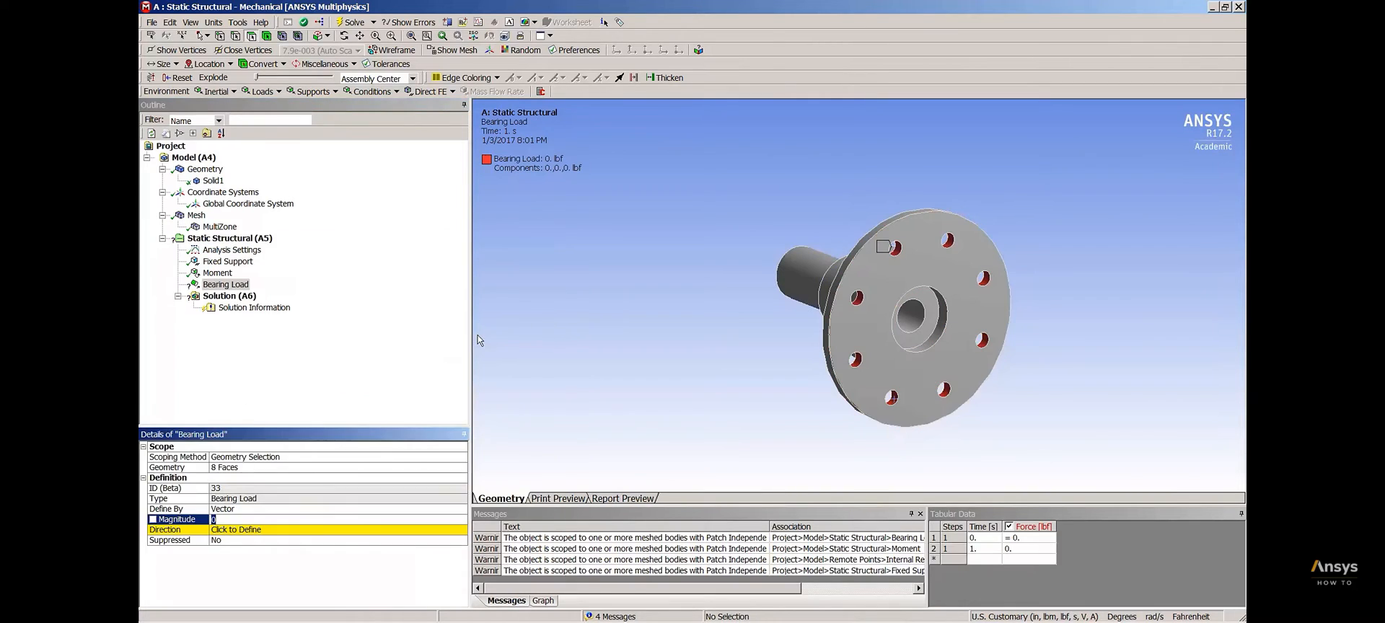
# Define the bearing load by components with an X Component of 150 lbf and check its direction on the hub
pyautogui.click(259, 509)
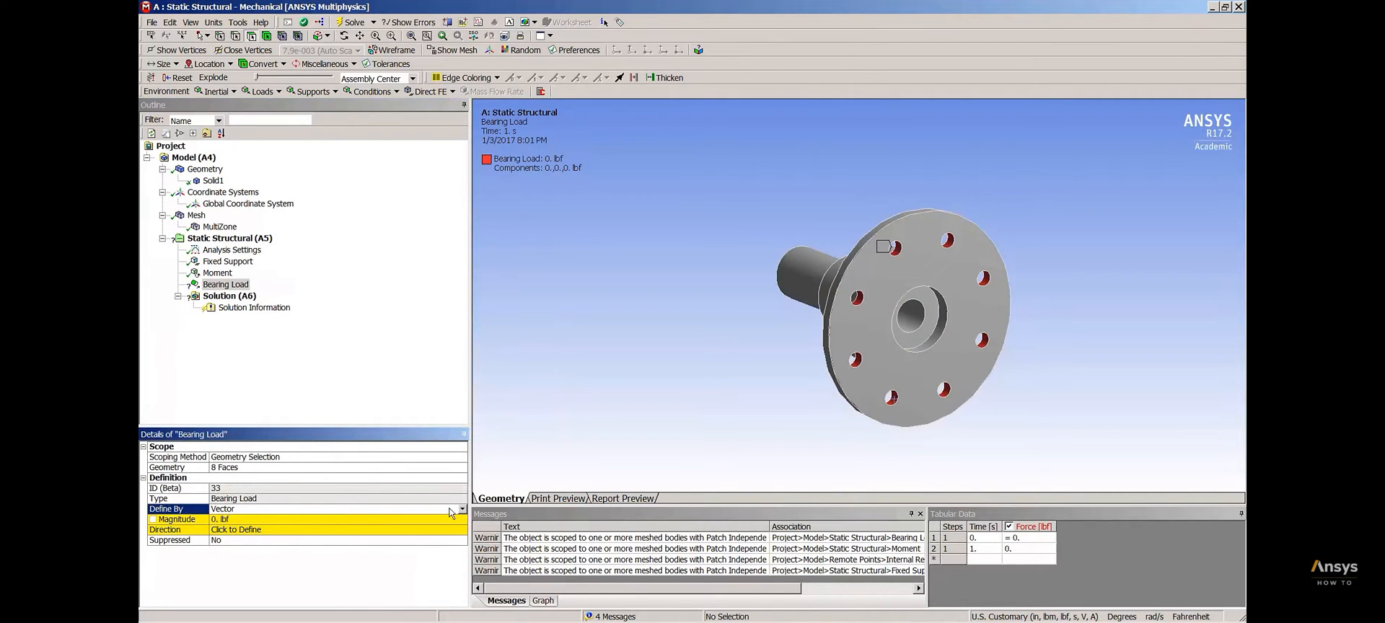
pyautogui.click(463, 508)
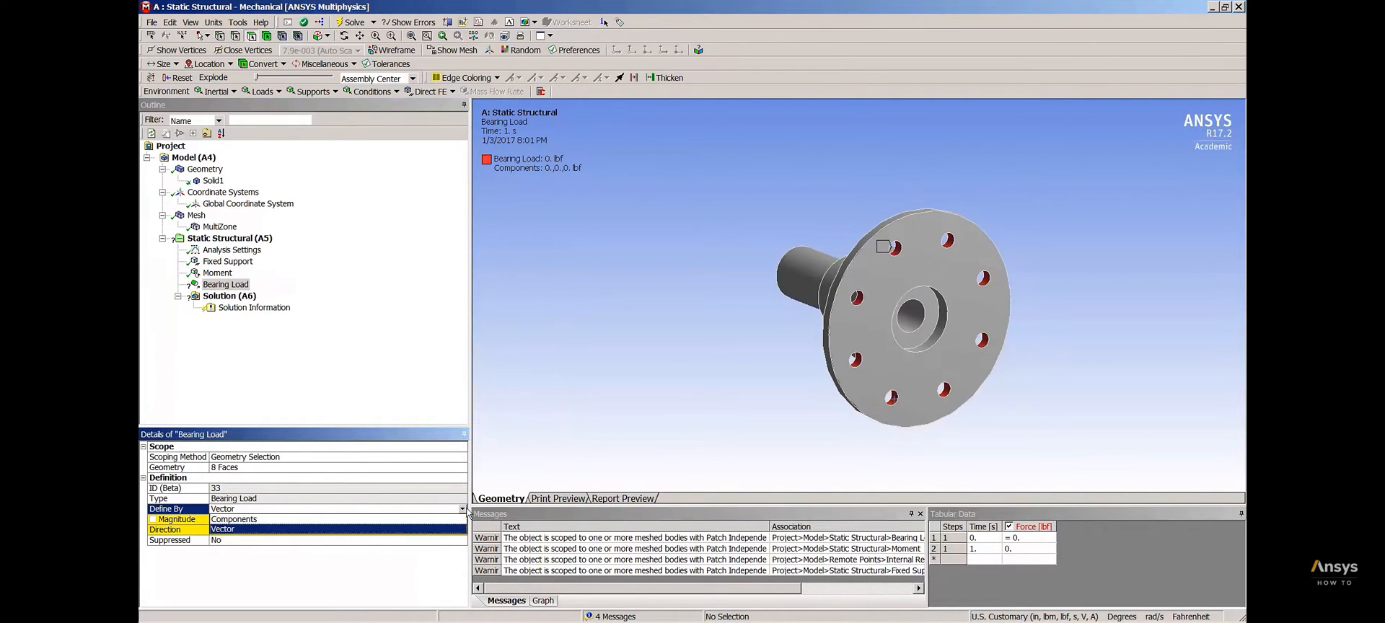
pyautogui.click(312, 520)
pyautogui.click(252, 531)
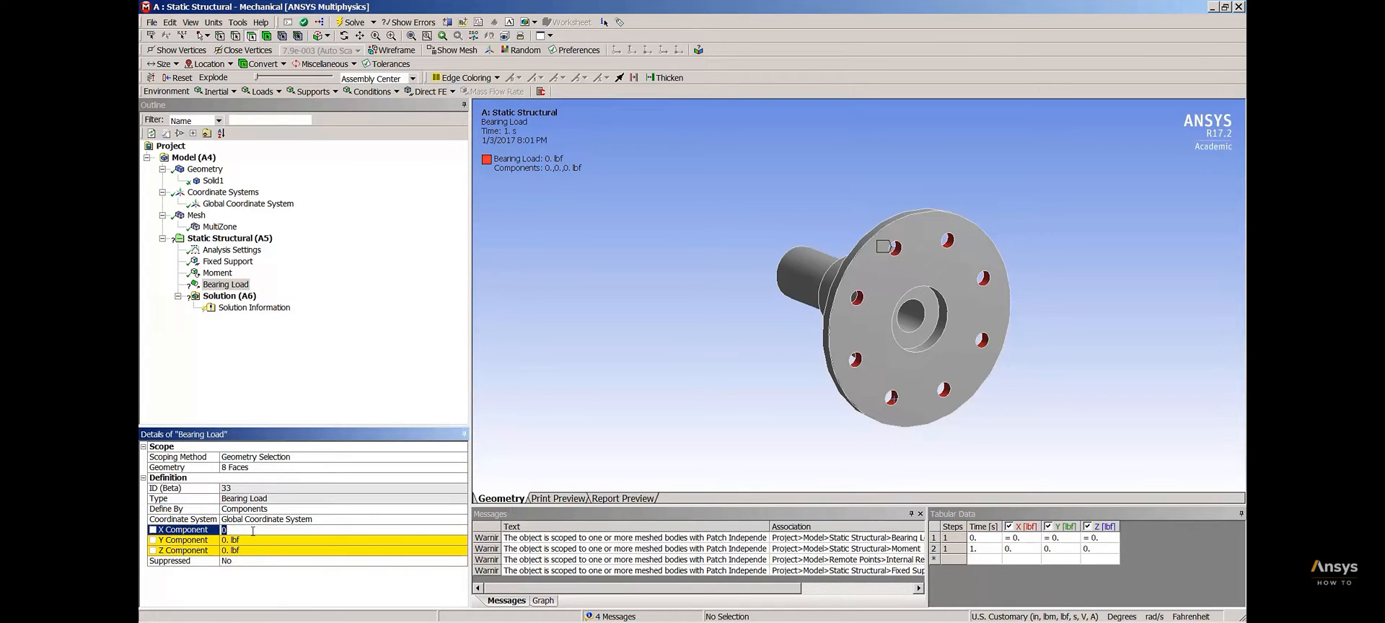
pyautogui.press('Return')
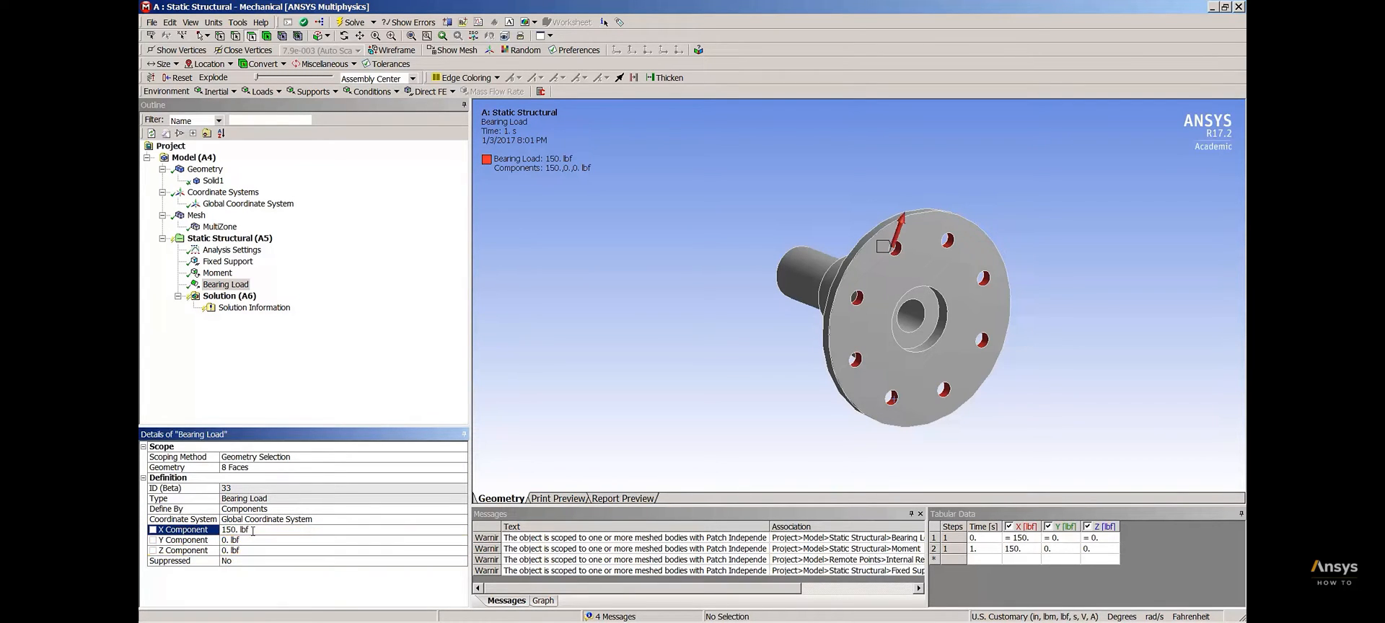
pyautogui.moveTo(672, 345); pyautogui.dragTo(652, 360, button='middle')
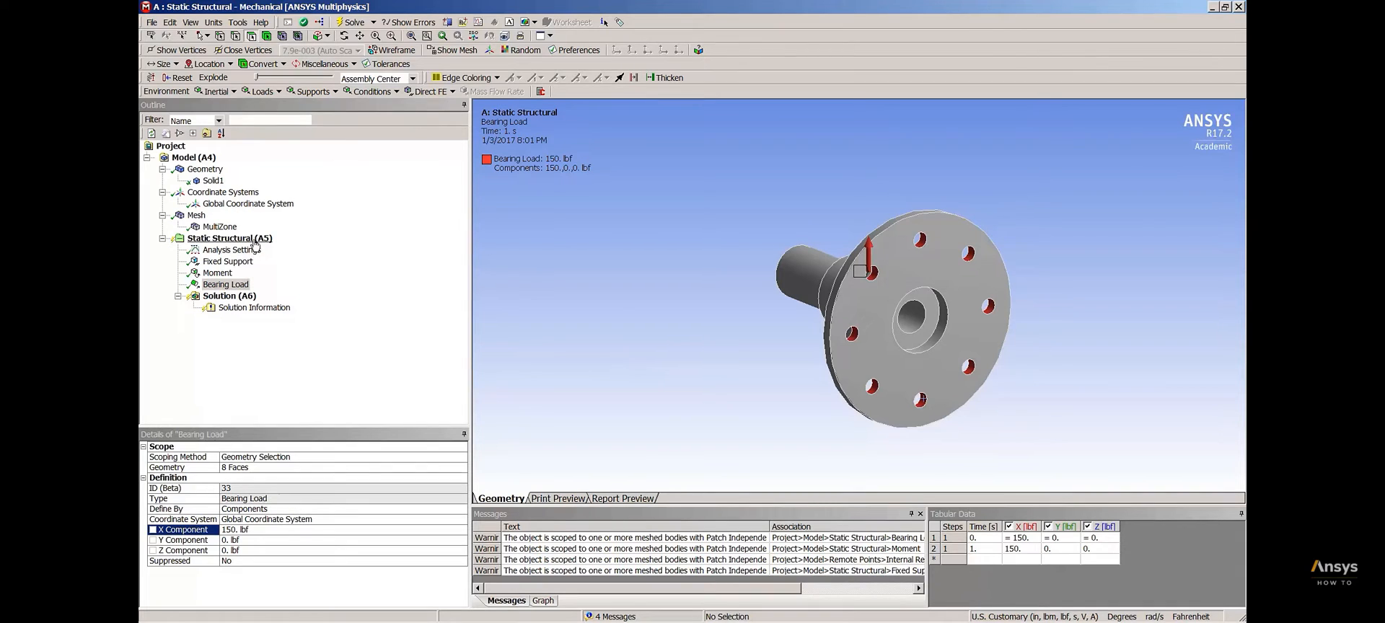
# Insert Total Deformation and Equivalent (von-Mises) Stress results under the solution
pyautogui.rightClick(248, 296)
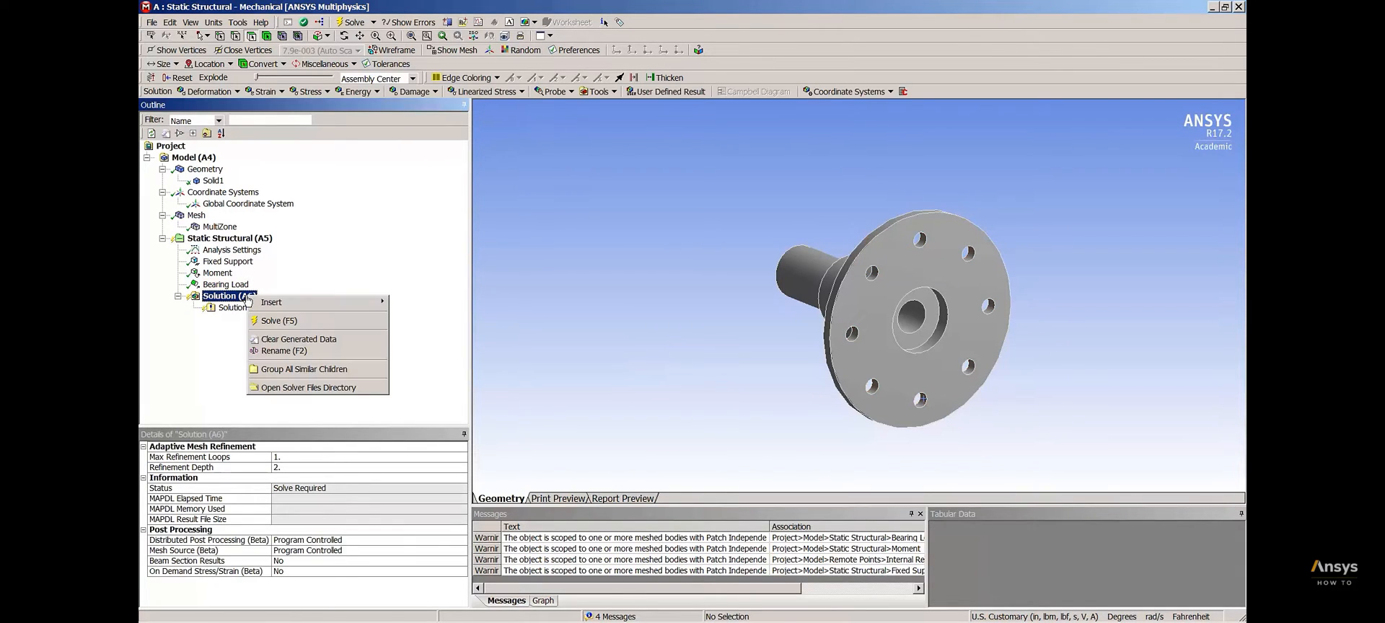
pyautogui.moveTo(289, 306)
pyautogui.moveTo(435, 318)
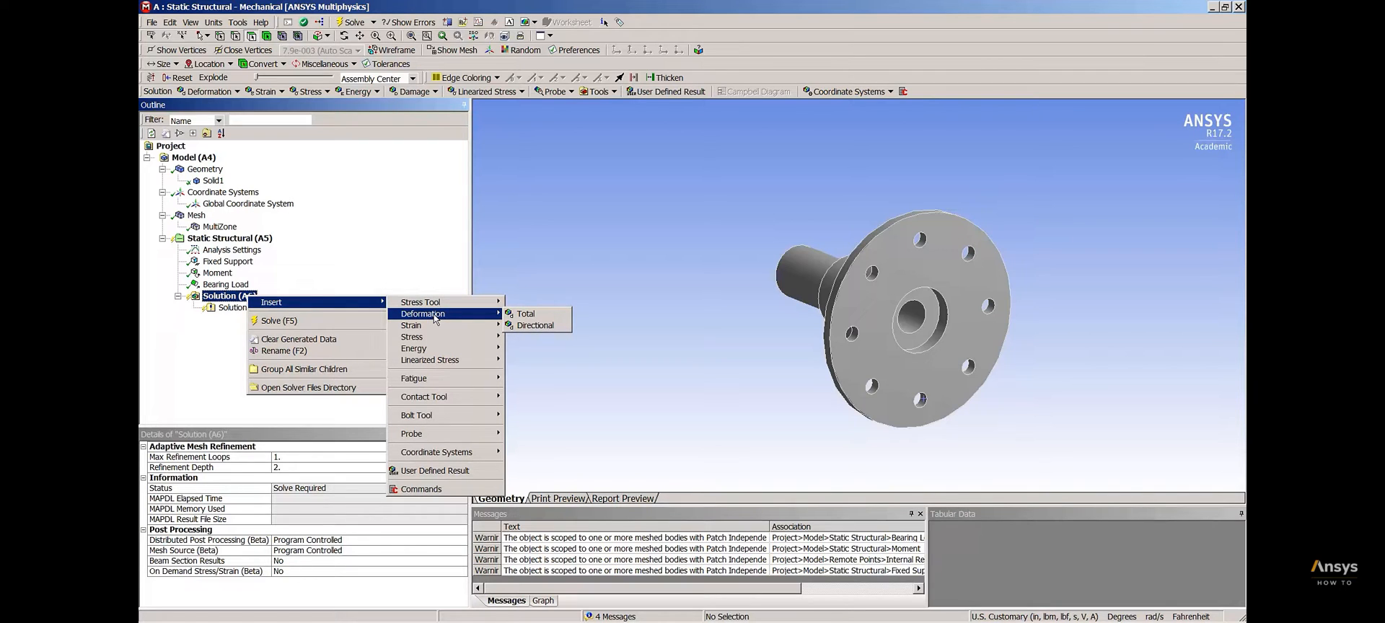
pyautogui.click(530, 314)
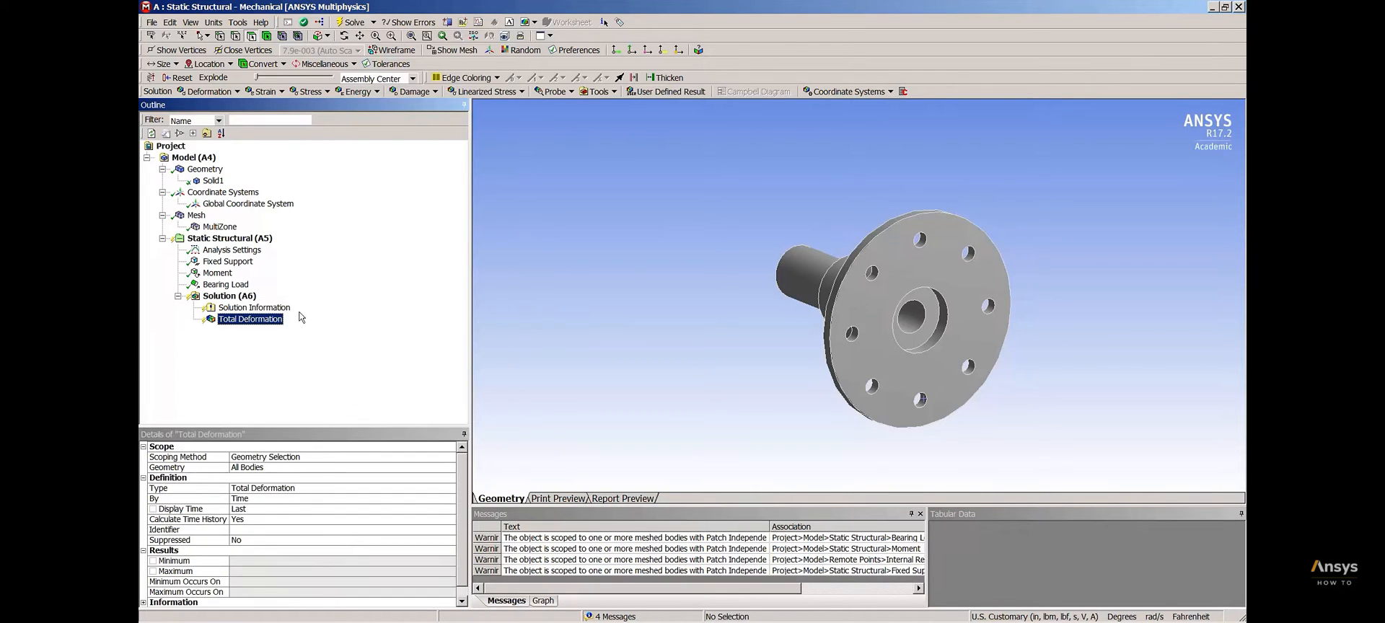
pyautogui.rightClick(247, 298)
pyautogui.moveTo(289, 302)
pyautogui.moveTo(440, 337)
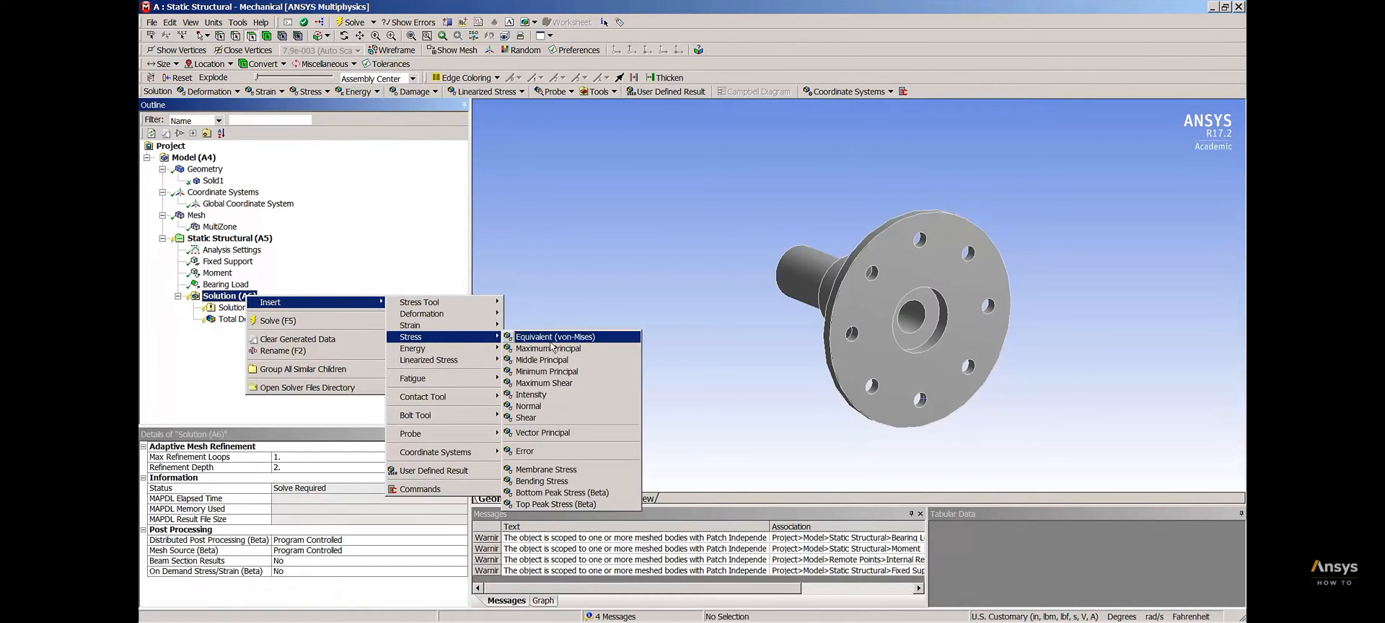
pyautogui.click(542, 337)
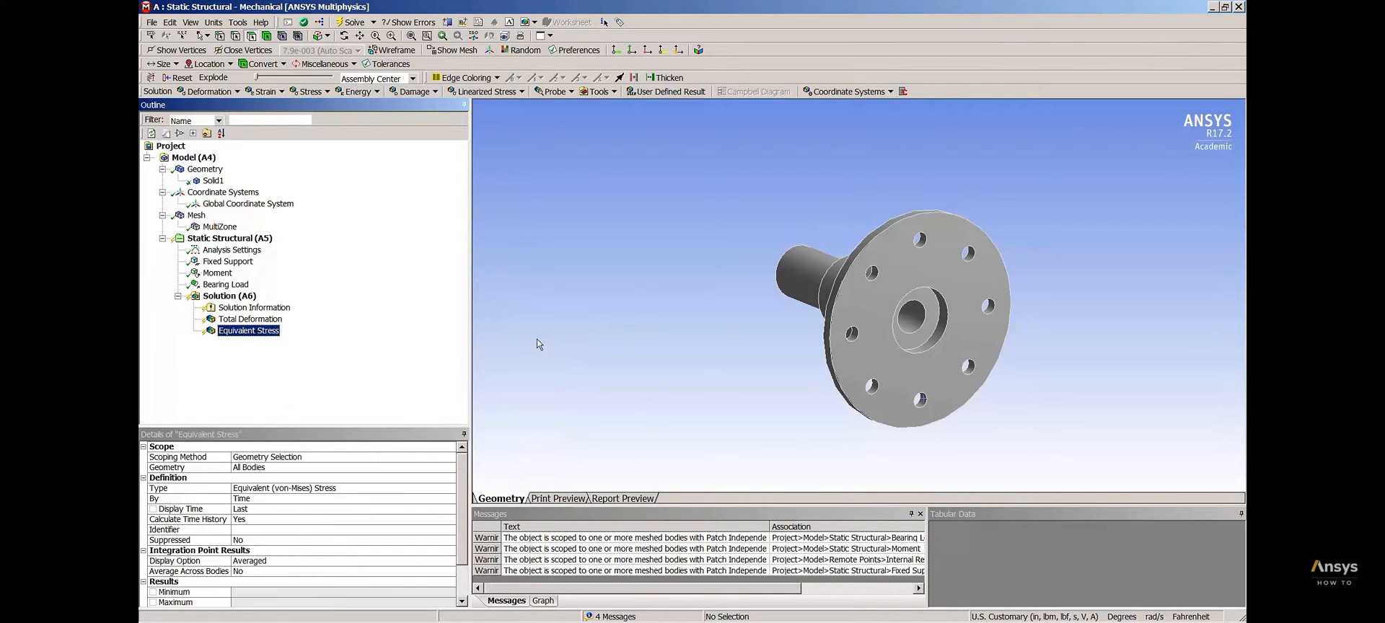
# Solve the analysis, display the Total Deformation result on the hub from the shaft side, and animate it
pyautogui.rightClick(238, 300)
pyautogui.click(290, 322)
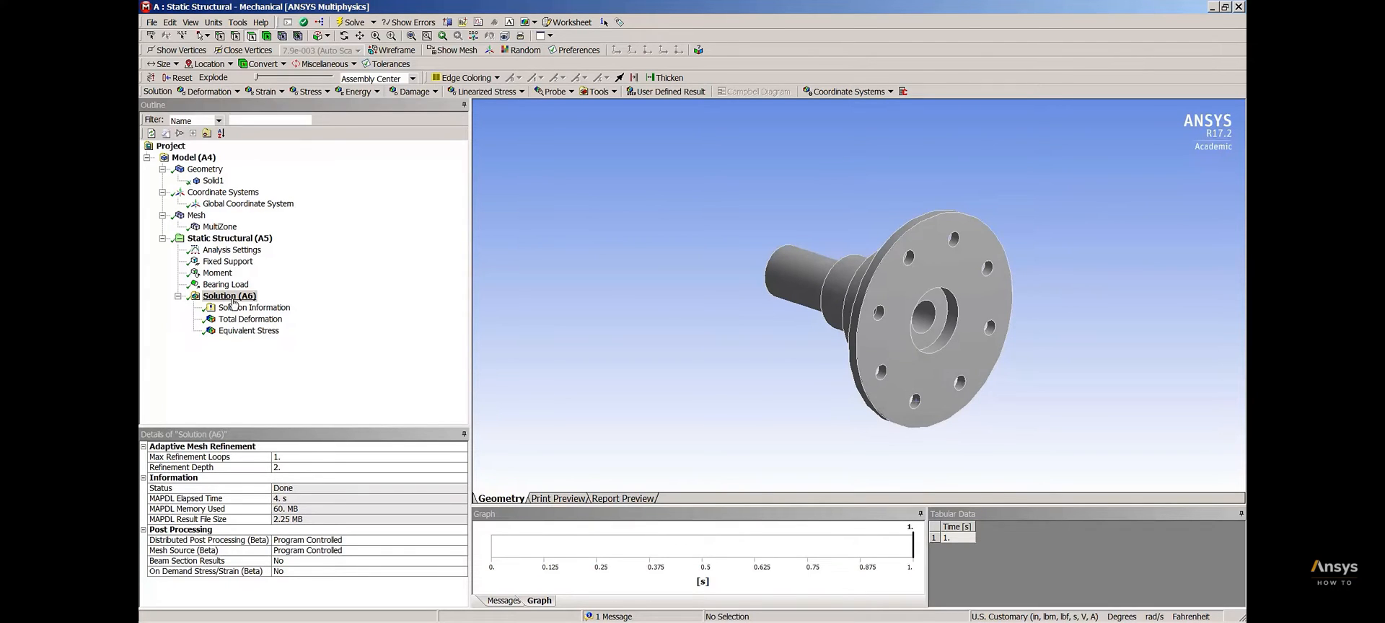
pyautogui.click(243, 322)
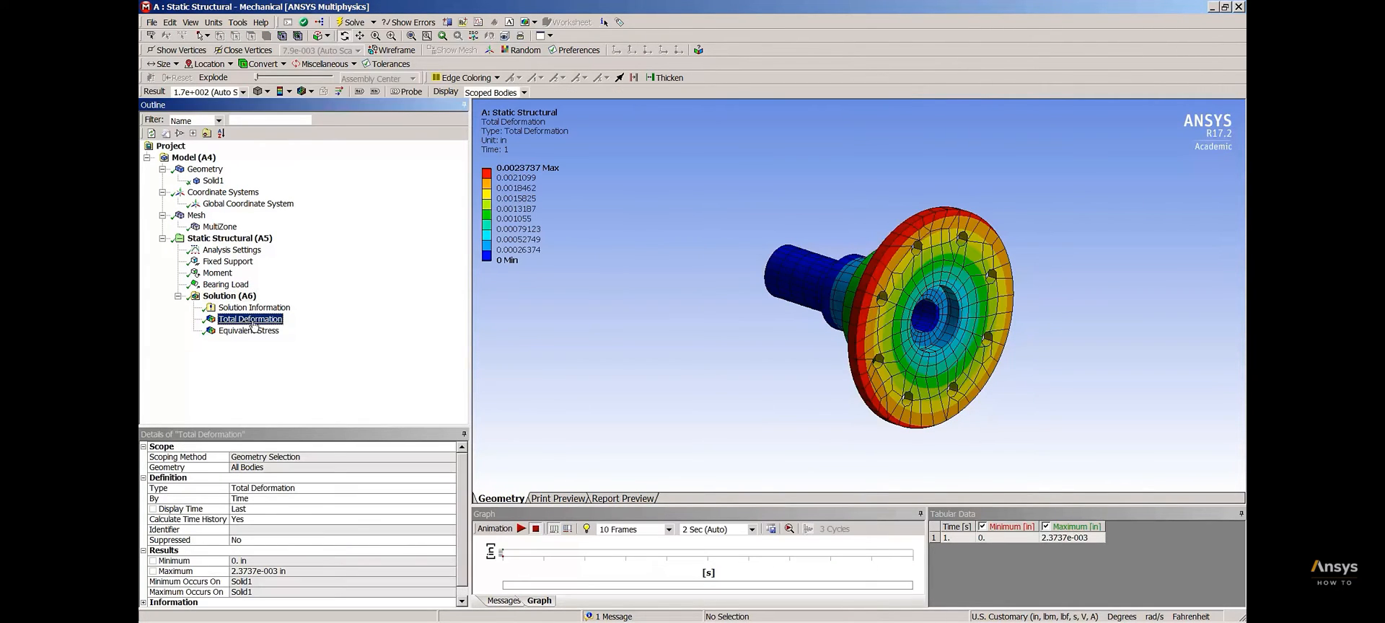
pyautogui.moveTo(699, 365); pyautogui.dragTo(913, 366)
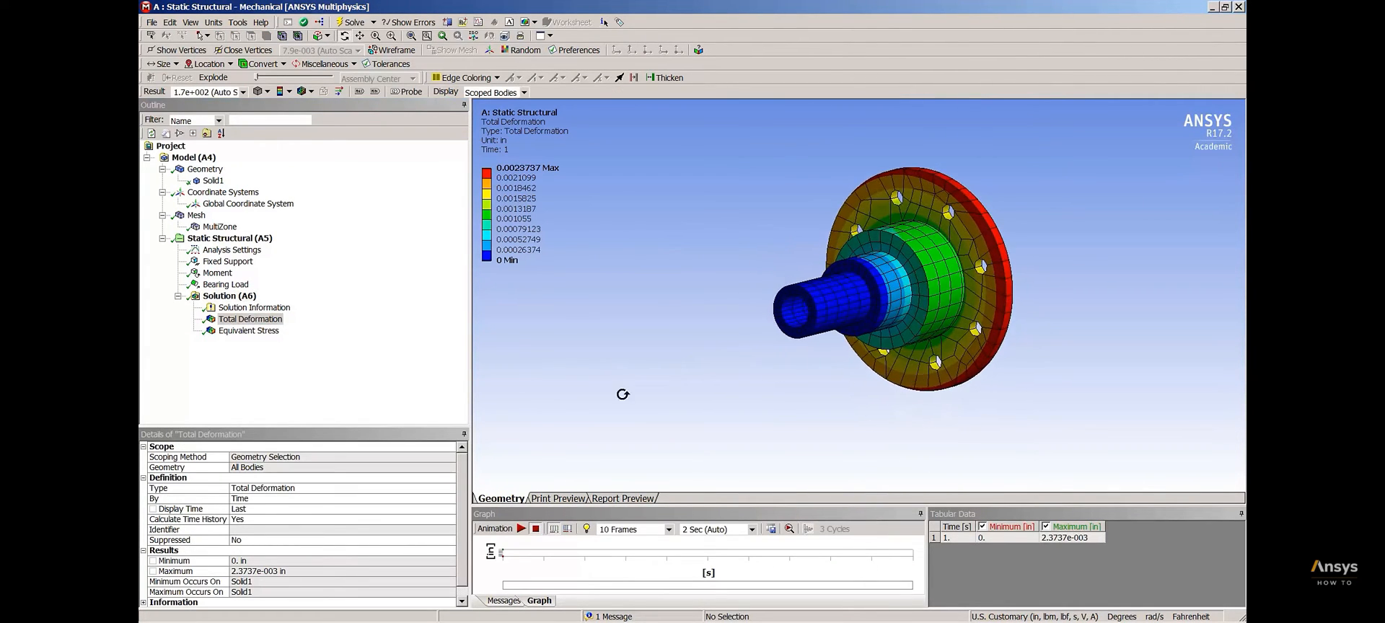
pyautogui.click(521, 529)
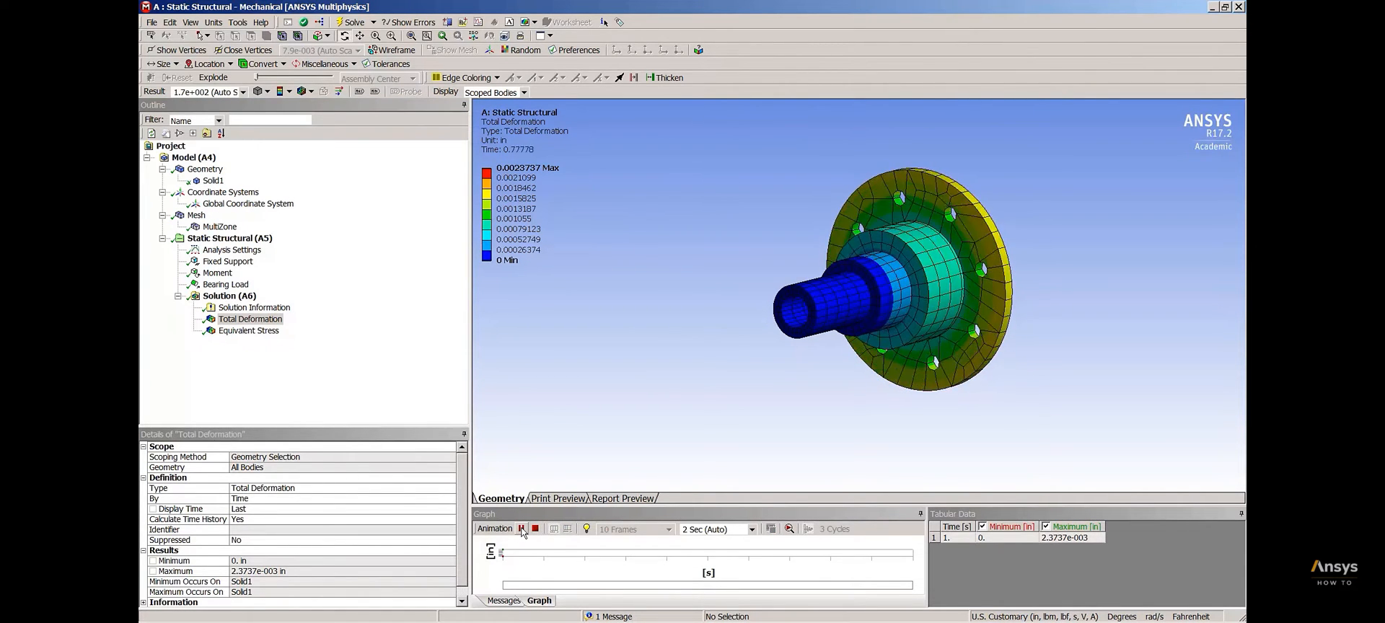
# Examine the Equivalent Stress distribution along the hub's shaft steps and flag the location of its maximum
pyautogui.click(249, 331)
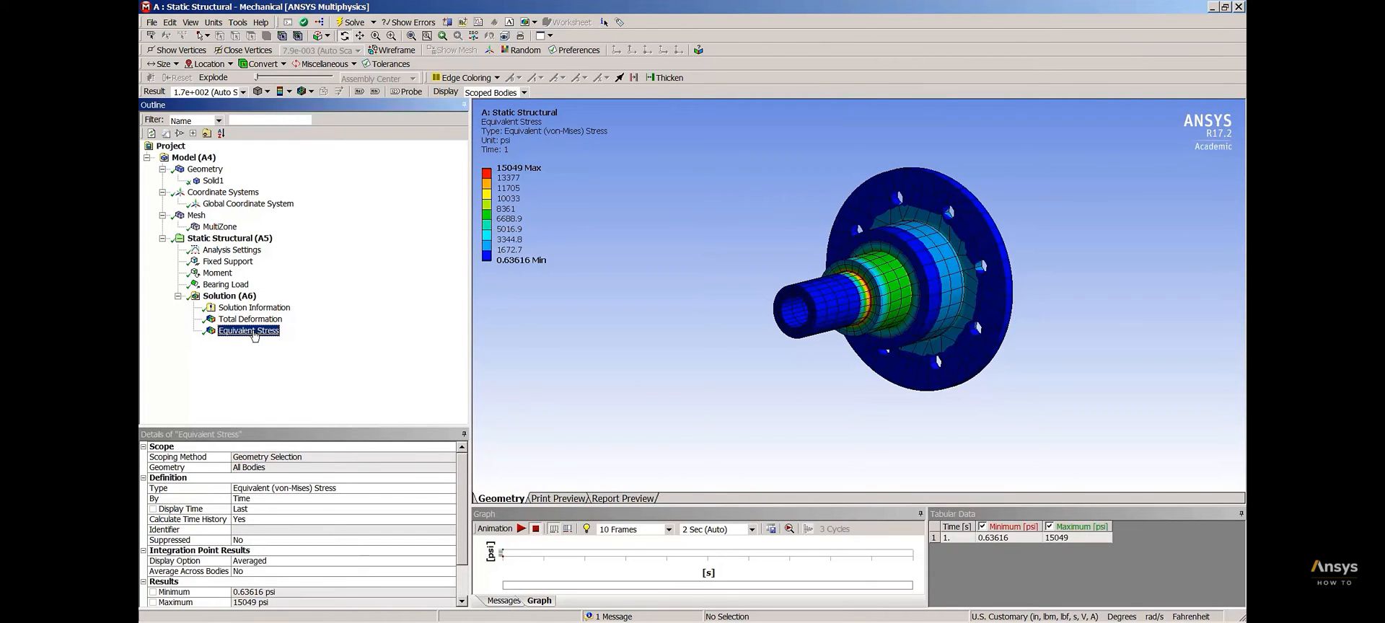
pyautogui.moveTo(761, 343); pyautogui.dragTo(756, 370, button='middle')
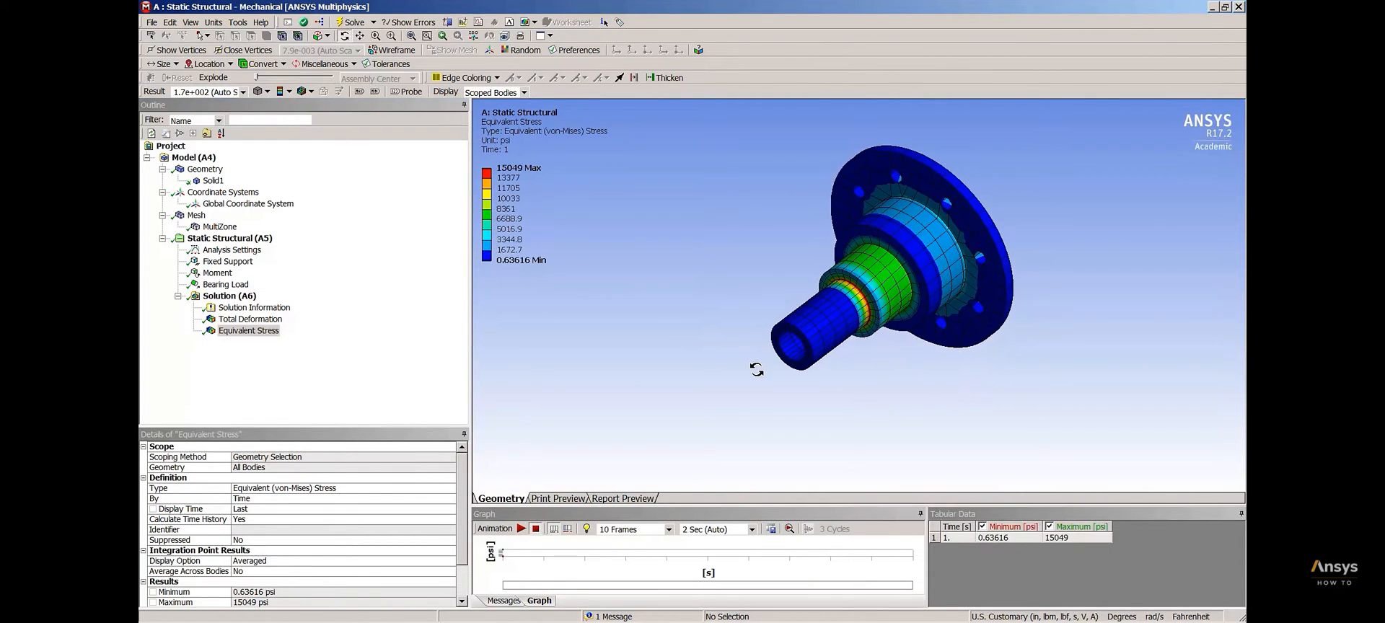
pyautogui.click(360, 93)
# Insert a Fatigue Tool under the solution
pyautogui.rightClick(242, 299)
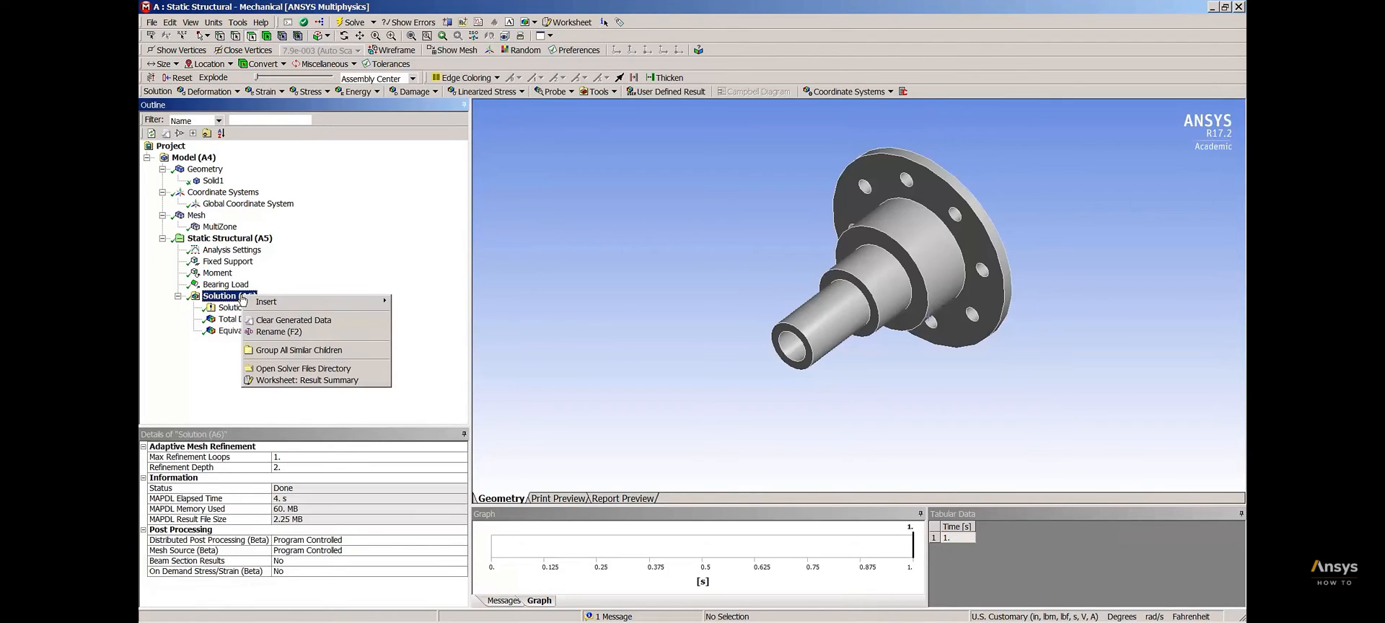
pyautogui.moveTo(295, 308)
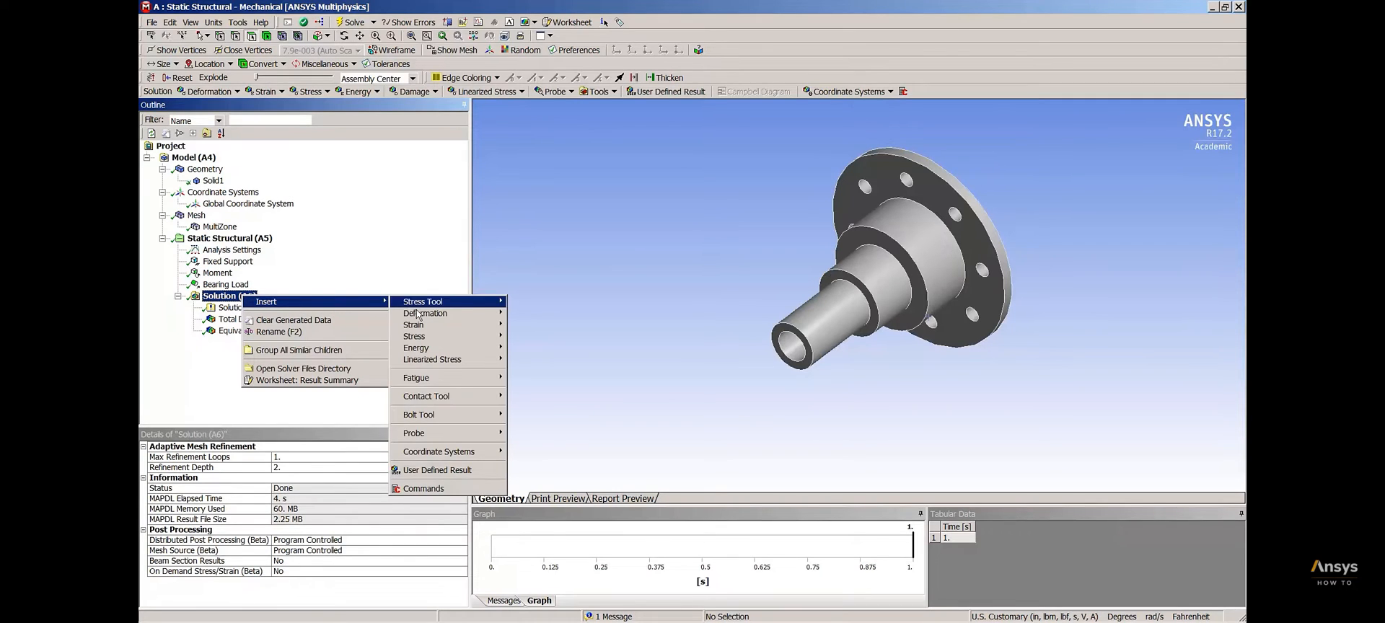
pyautogui.moveTo(437, 383)
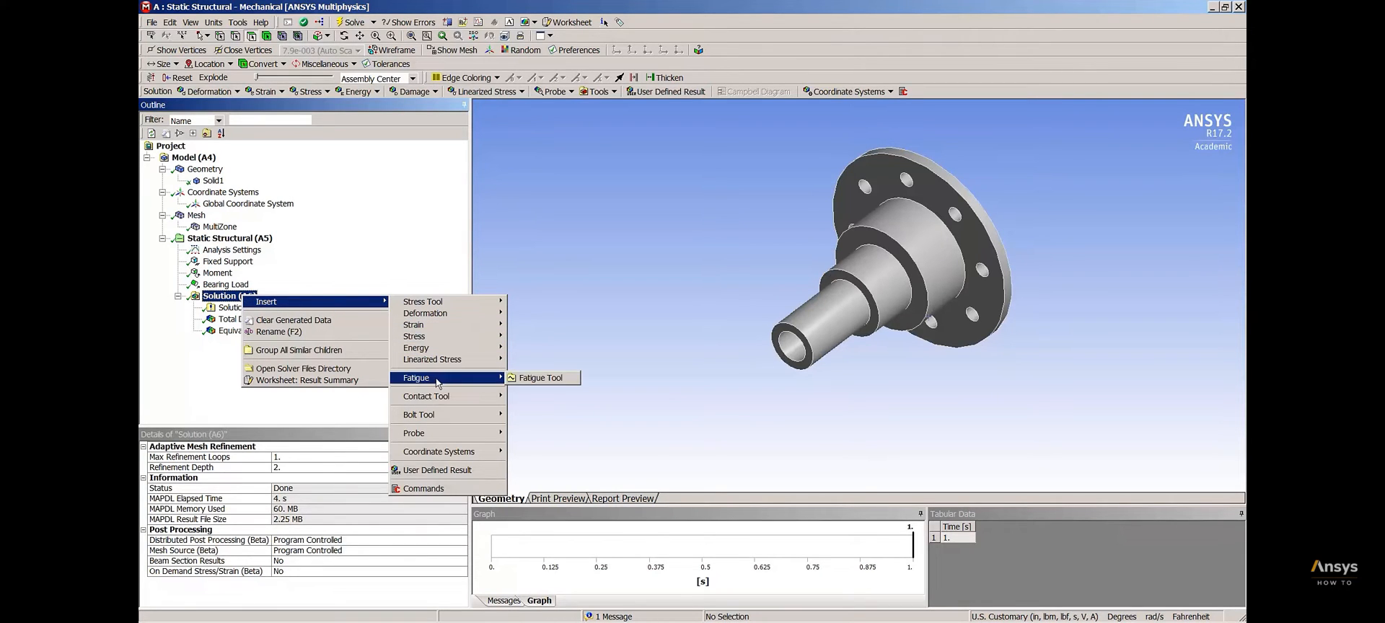
pyautogui.click(534, 378)
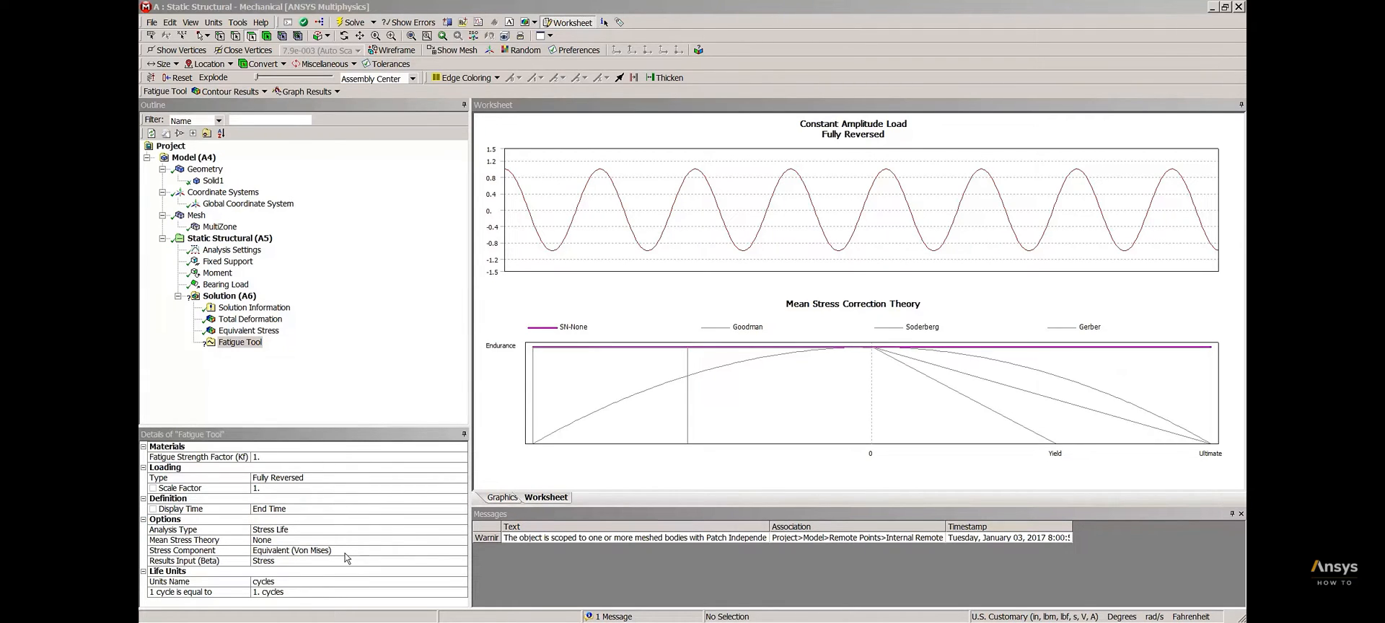
# Insert a Life result for all bodies under the Fatigue Tool and evaluate it
pyautogui.click(253, 344)
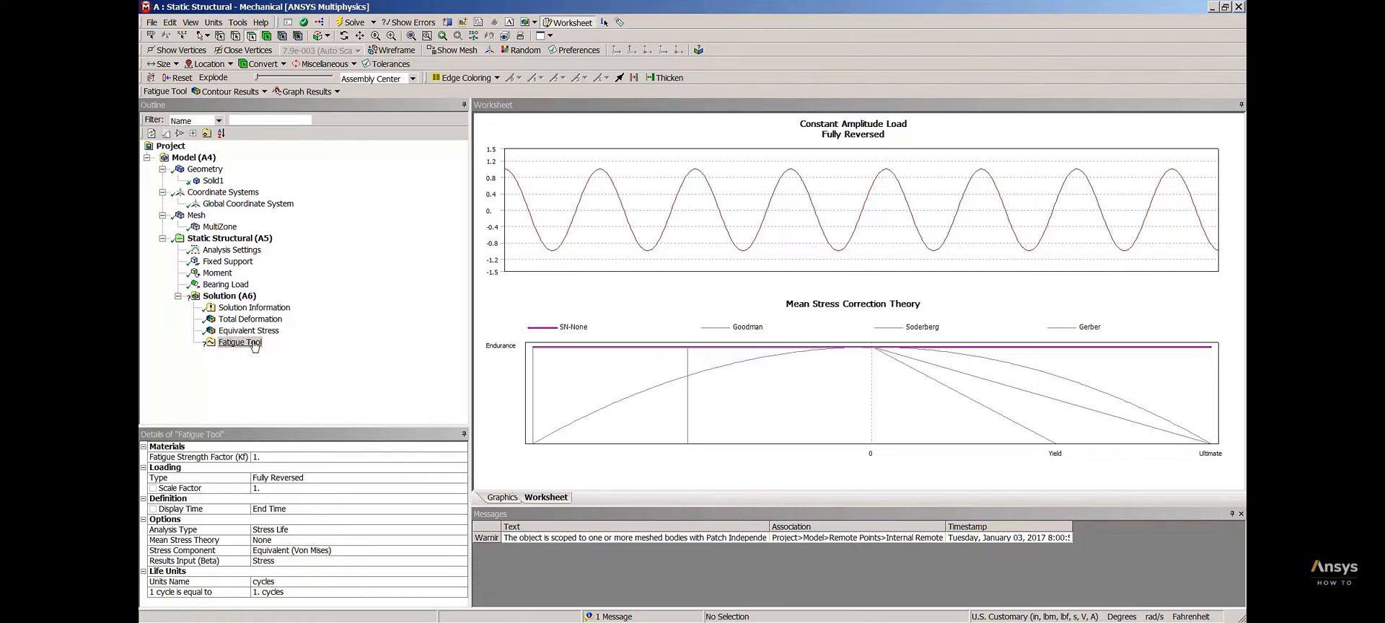
pyautogui.rightClick(254, 344)
pyautogui.moveTo(297, 349)
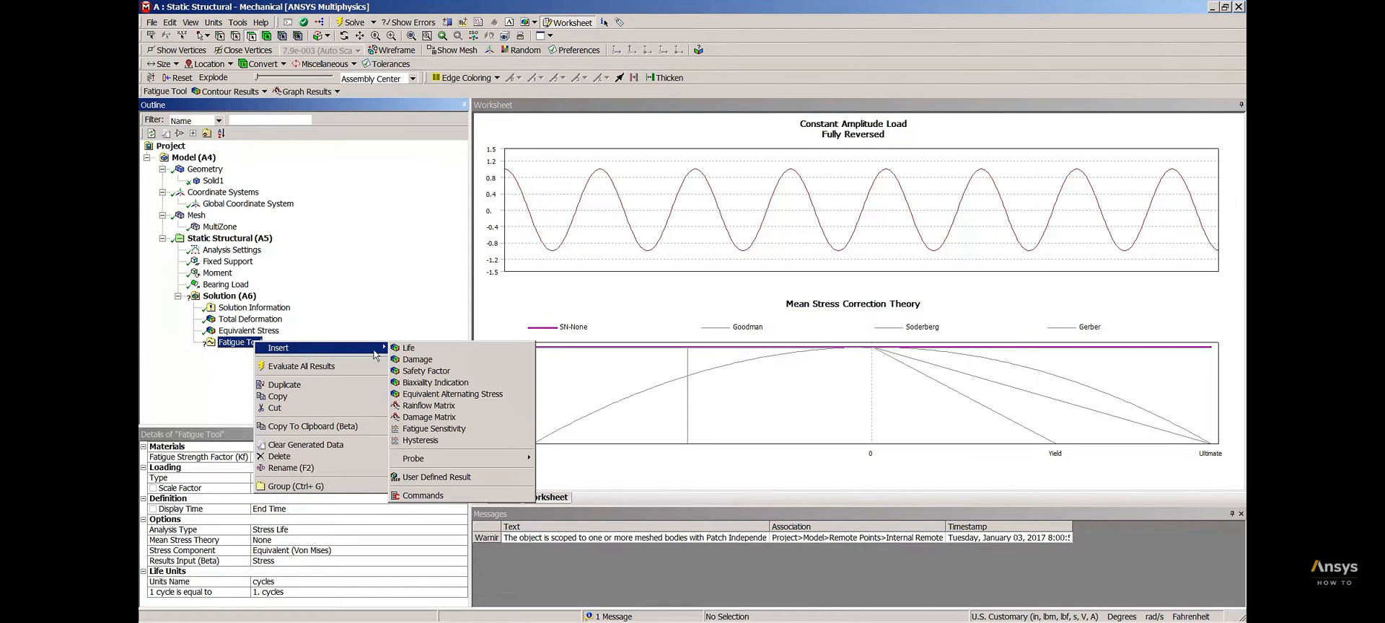
pyautogui.click(425, 349)
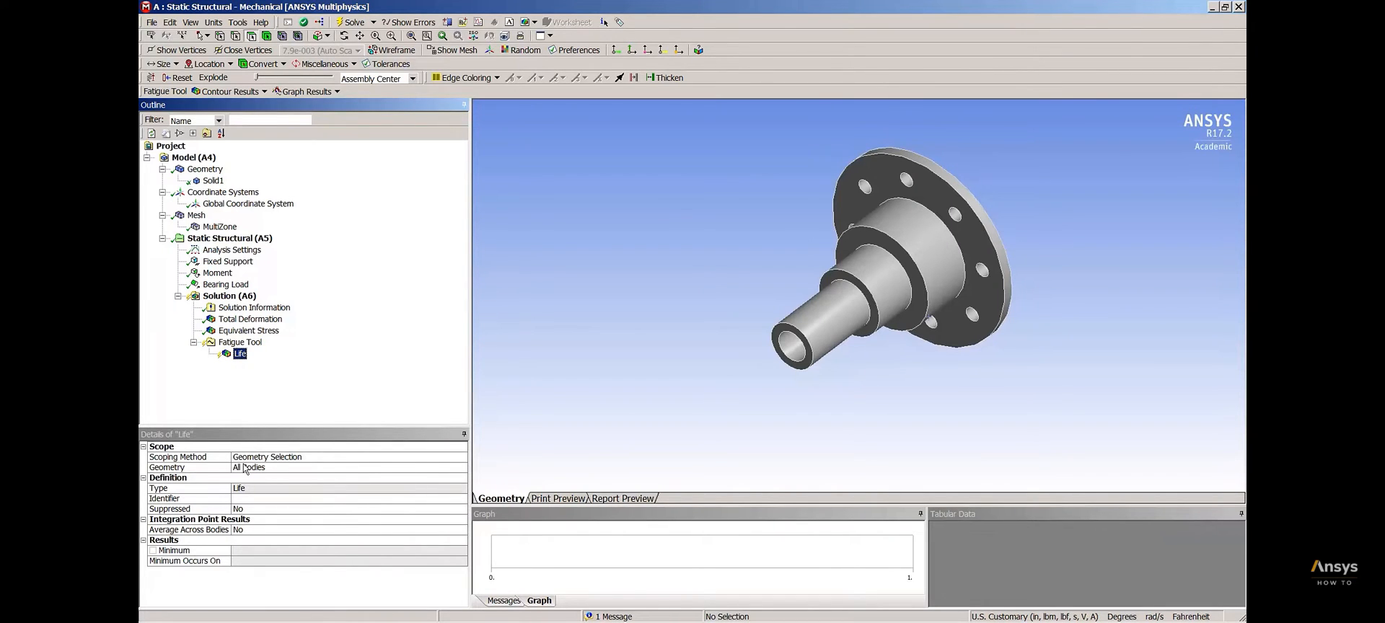
pyautogui.rightClick(239, 355)
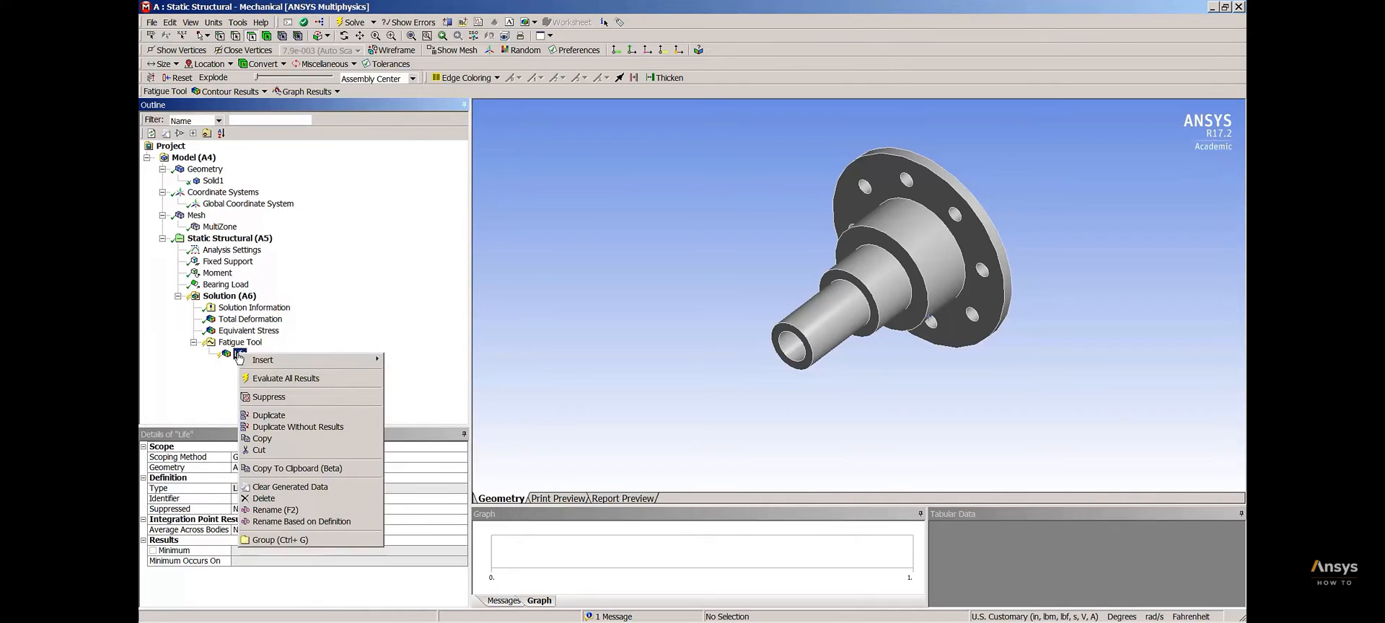
pyautogui.click(288, 380)
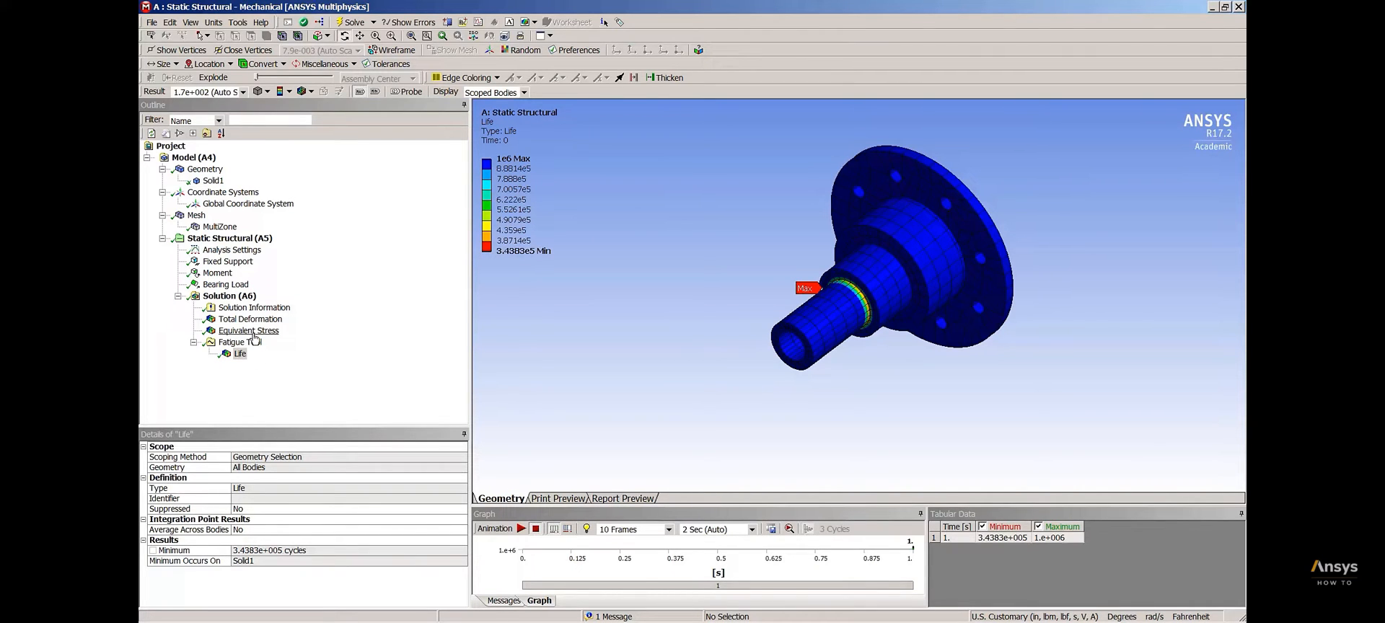
# Compare the Equivalent Stress contour with the Life contour around the hub's shaft step
pyautogui.click(261, 331)
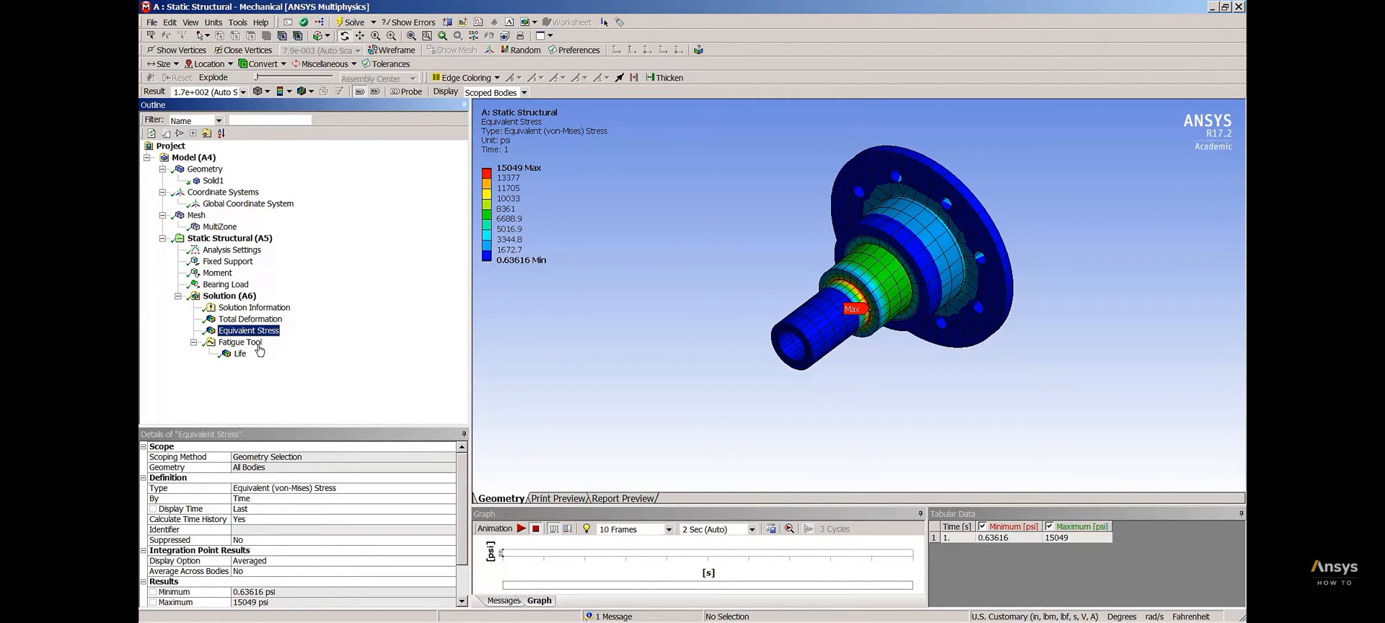
pyautogui.click(239, 354)
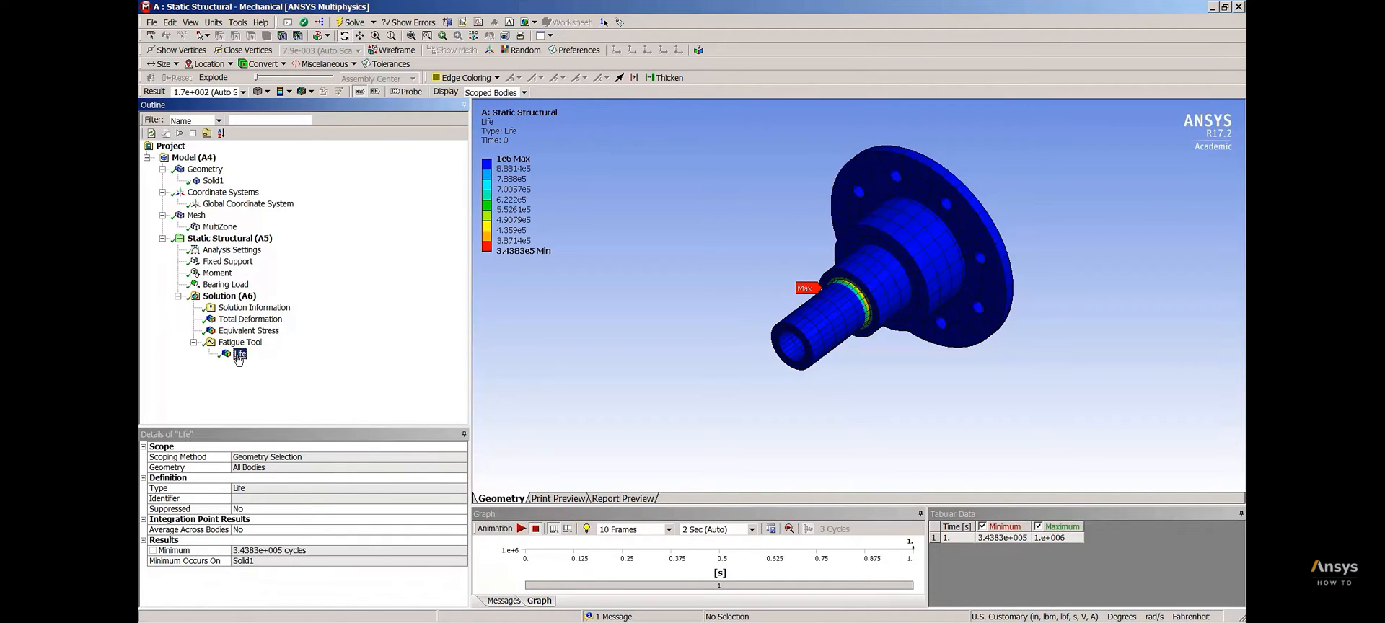
pyautogui.moveTo(836, 367); pyautogui.dragTo(842, 357)
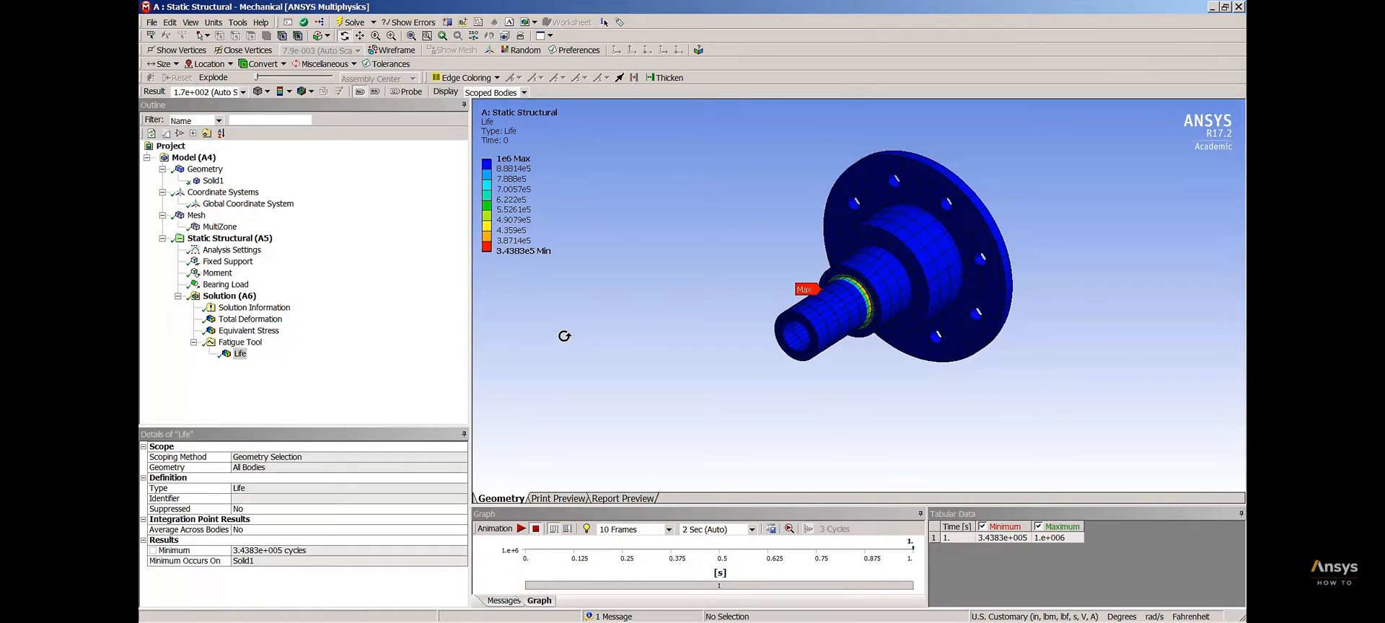
# Insert a Damage result under the Fatigue Tool, evaluate it and check it against the Life result
pyautogui.click(256, 344)
pyautogui.rightClick(261, 346)
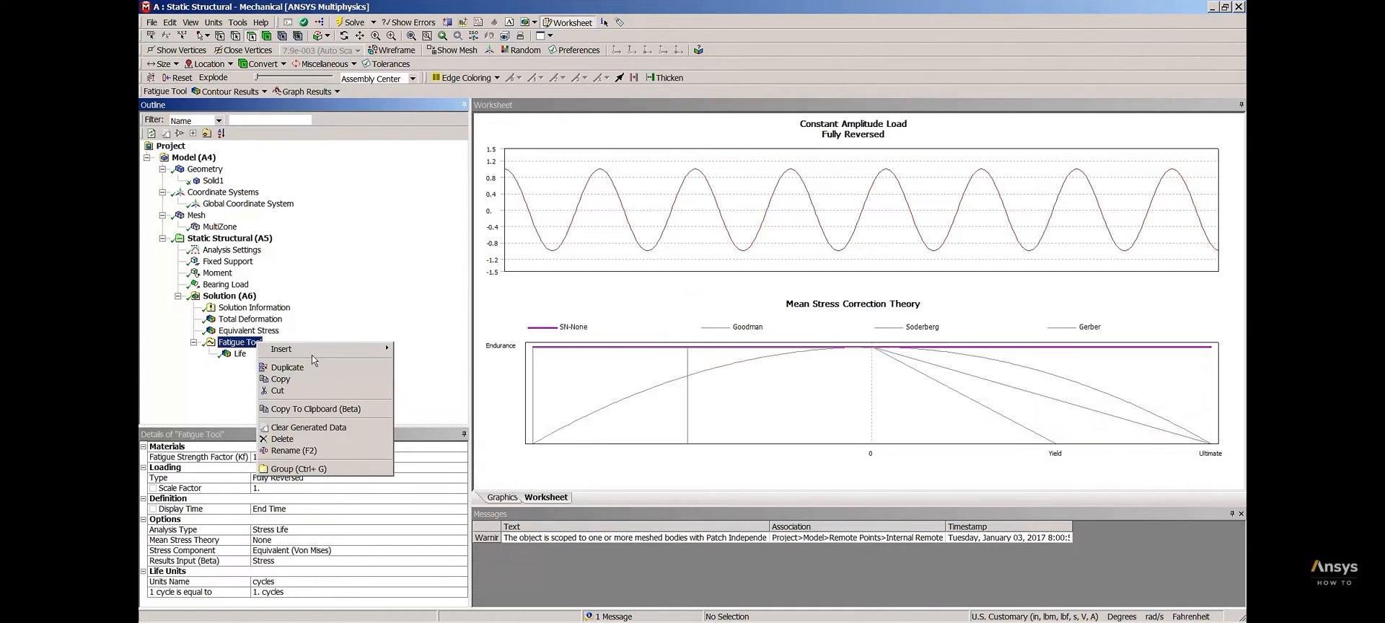
pyautogui.moveTo(317, 354)
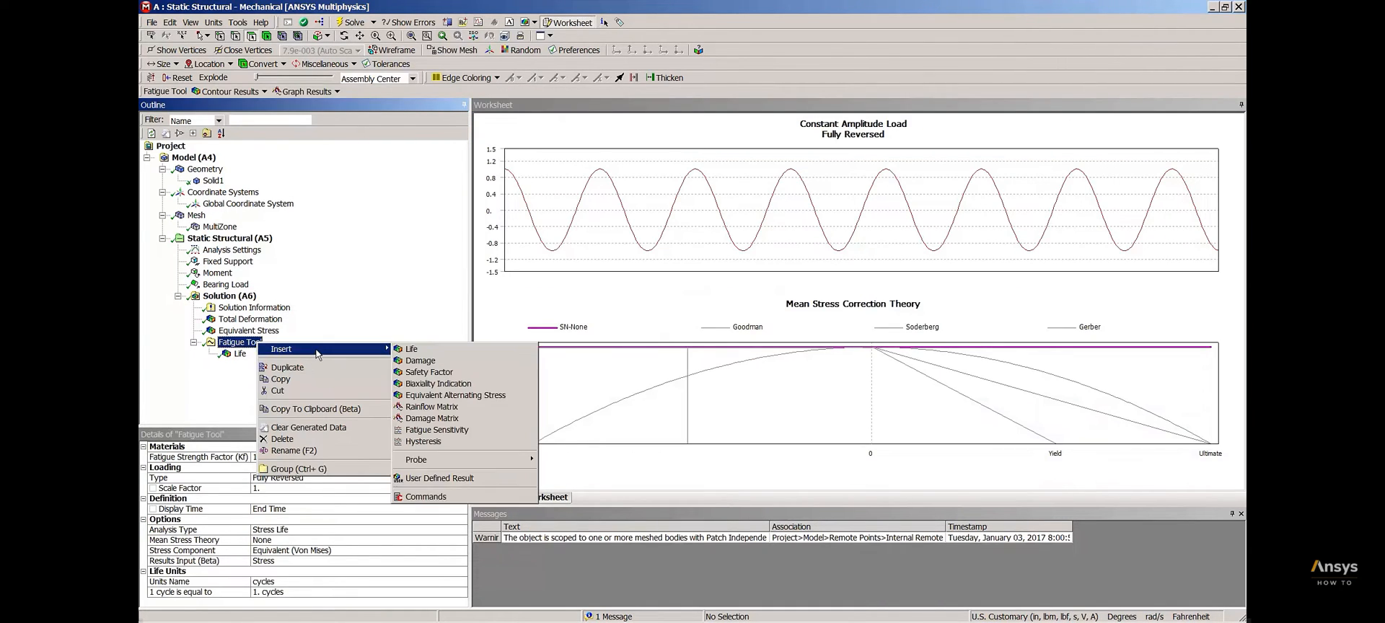
pyautogui.click(447, 362)
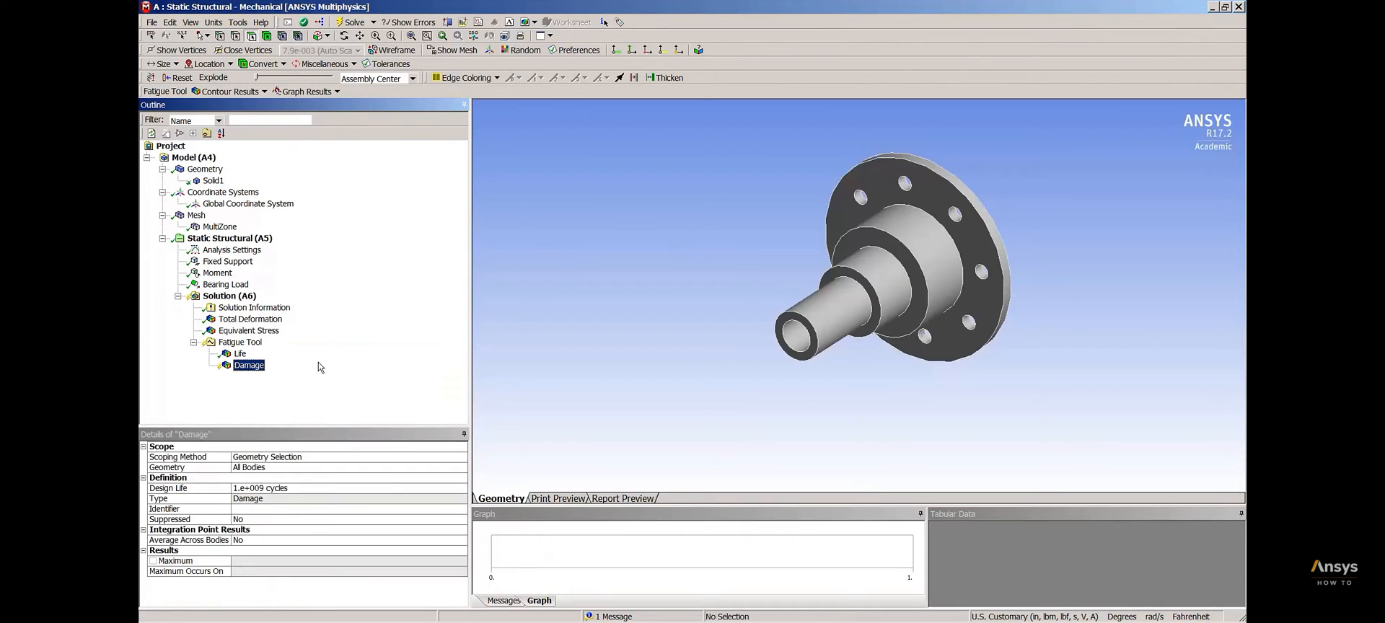
pyautogui.rightClick(253, 366)
pyautogui.click(322, 390)
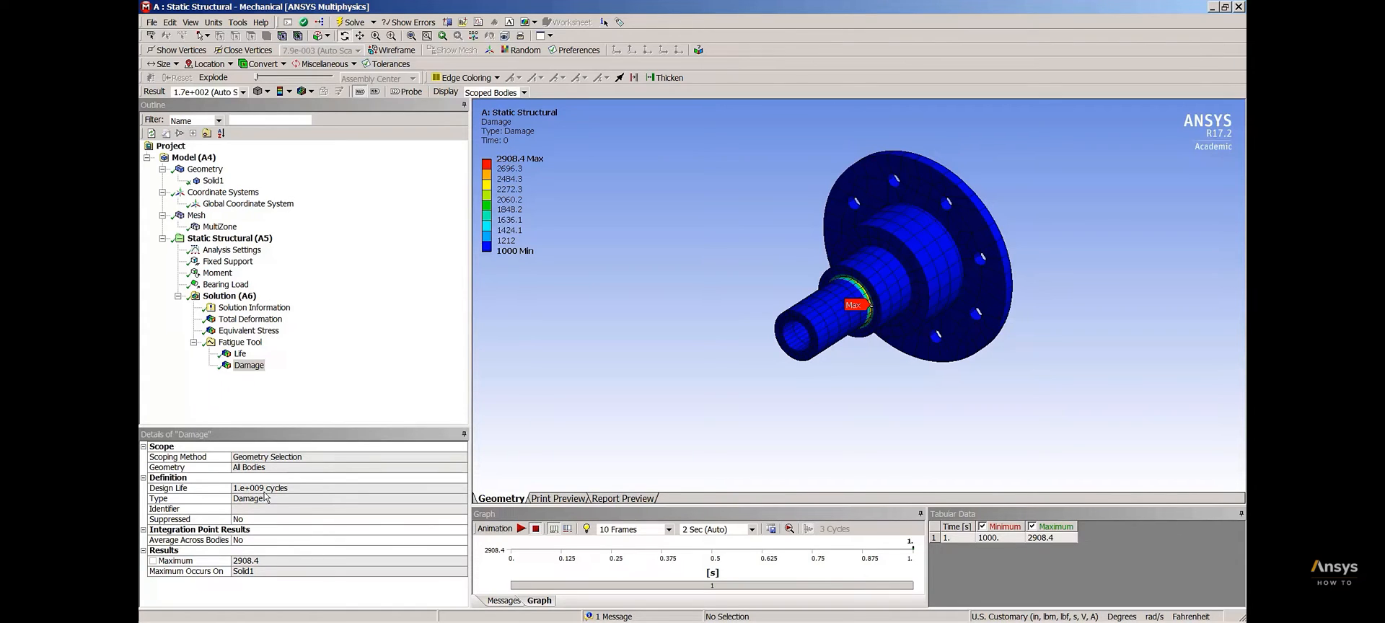
pyautogui.click(240, 354)
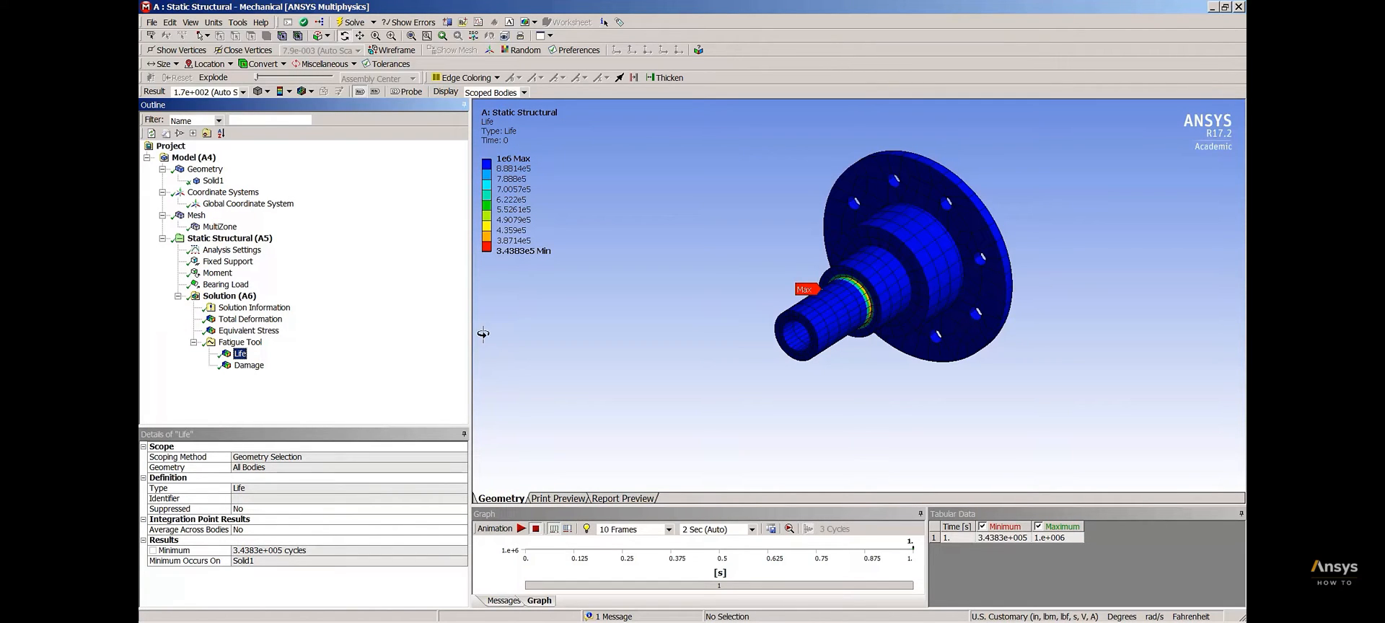
# Insert a Safety Factor result for all bodies under the Fatigue Tool and evaluate it
pyautogui.rightClick(255, 345)
pyautogui.moveTo(339, 348)
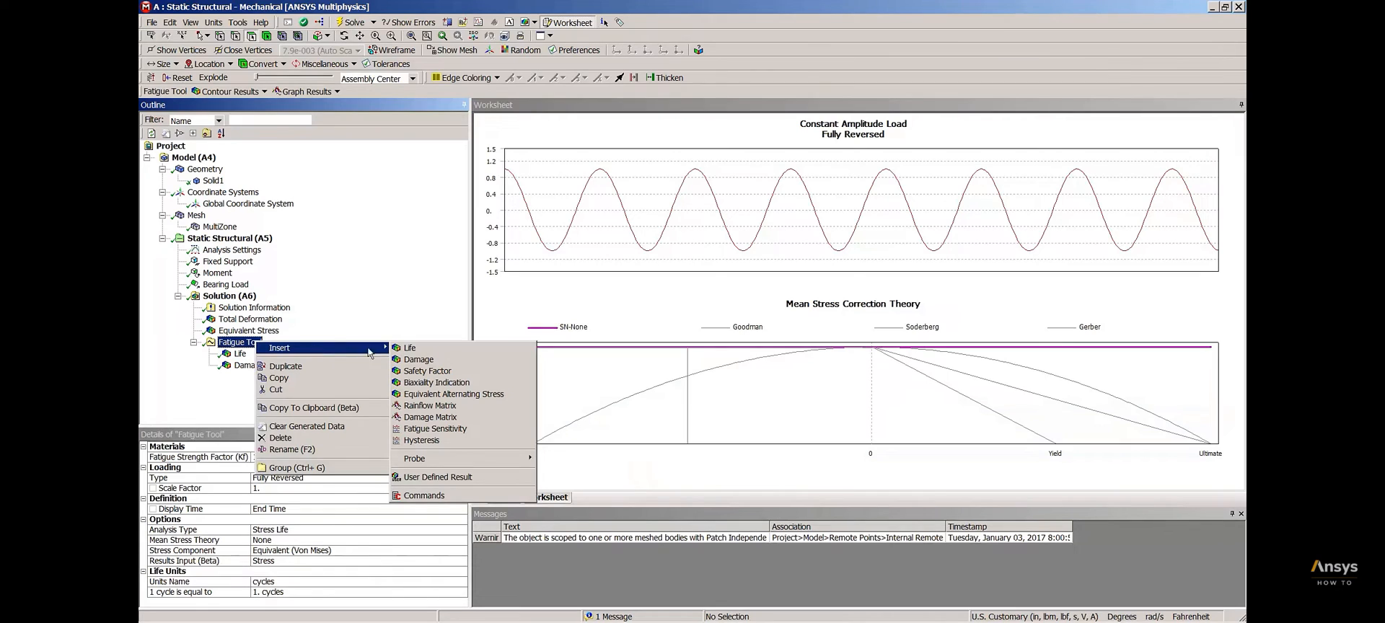
pyautogui.click(452, 372)
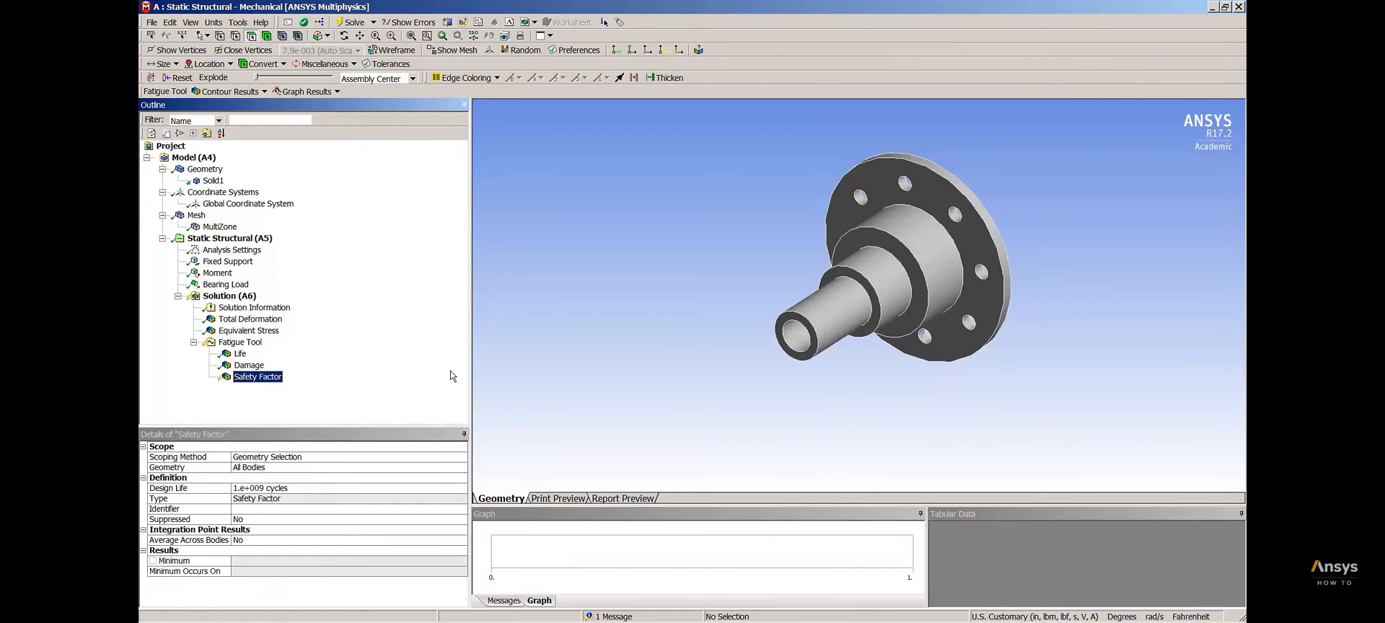
pyautogui.rightClick(257, 379)
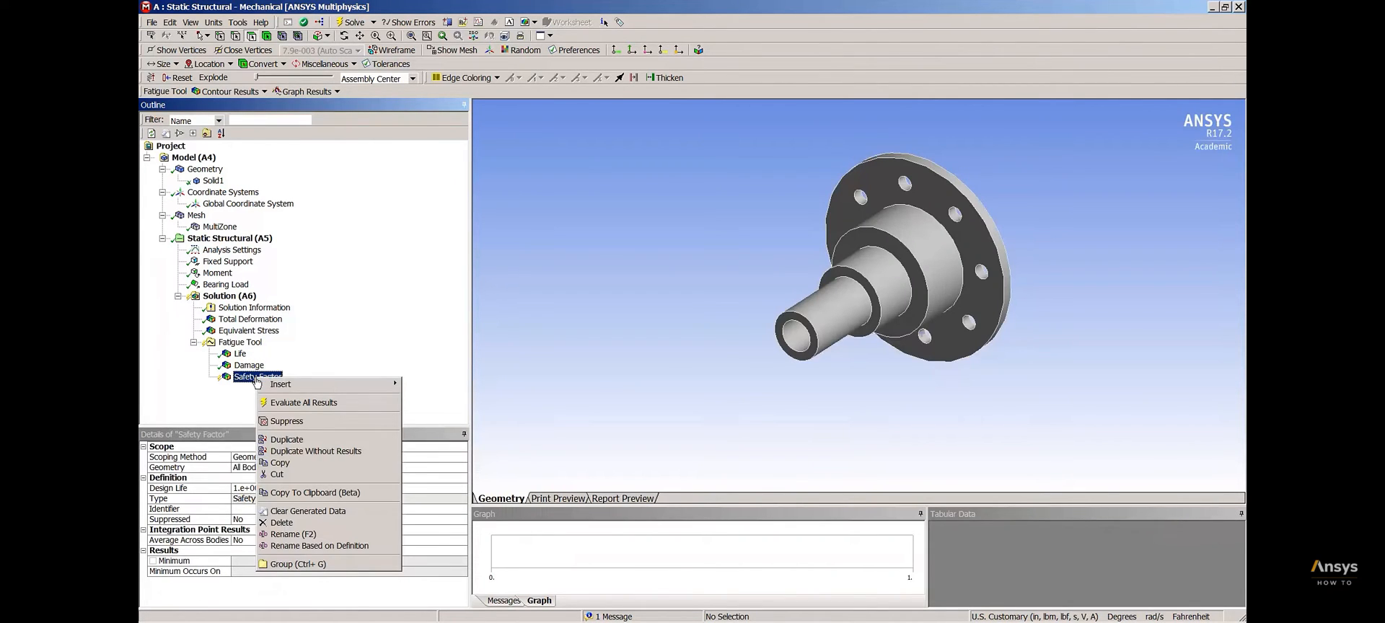
pyautogui.click(241, 343)
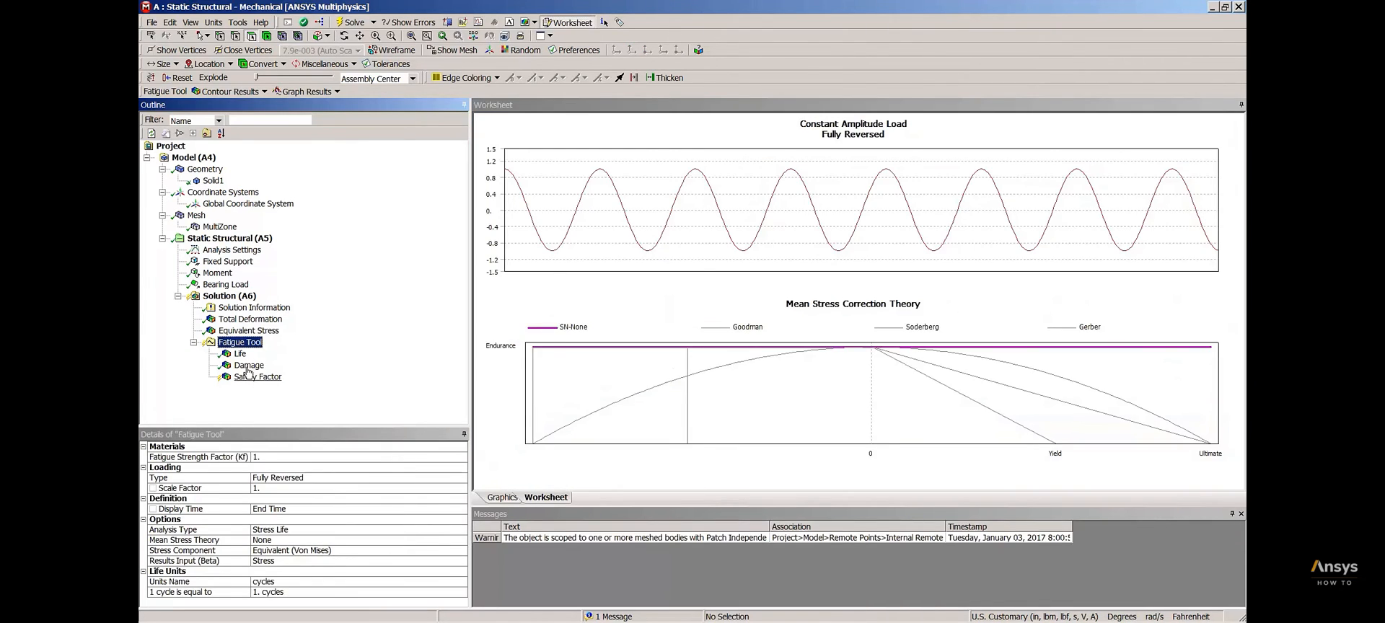
pyautogui.click(252, 377)
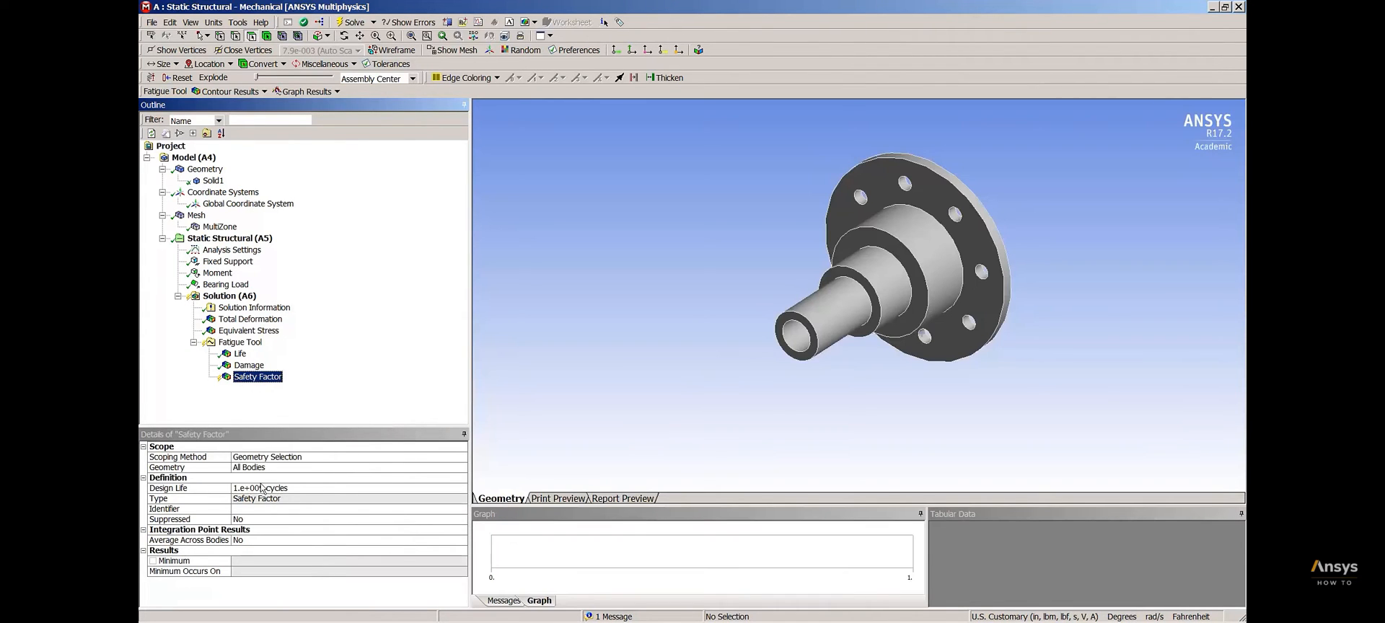
pyautogui.rightClick(254, 382)
pyautogui.click(306, 405)
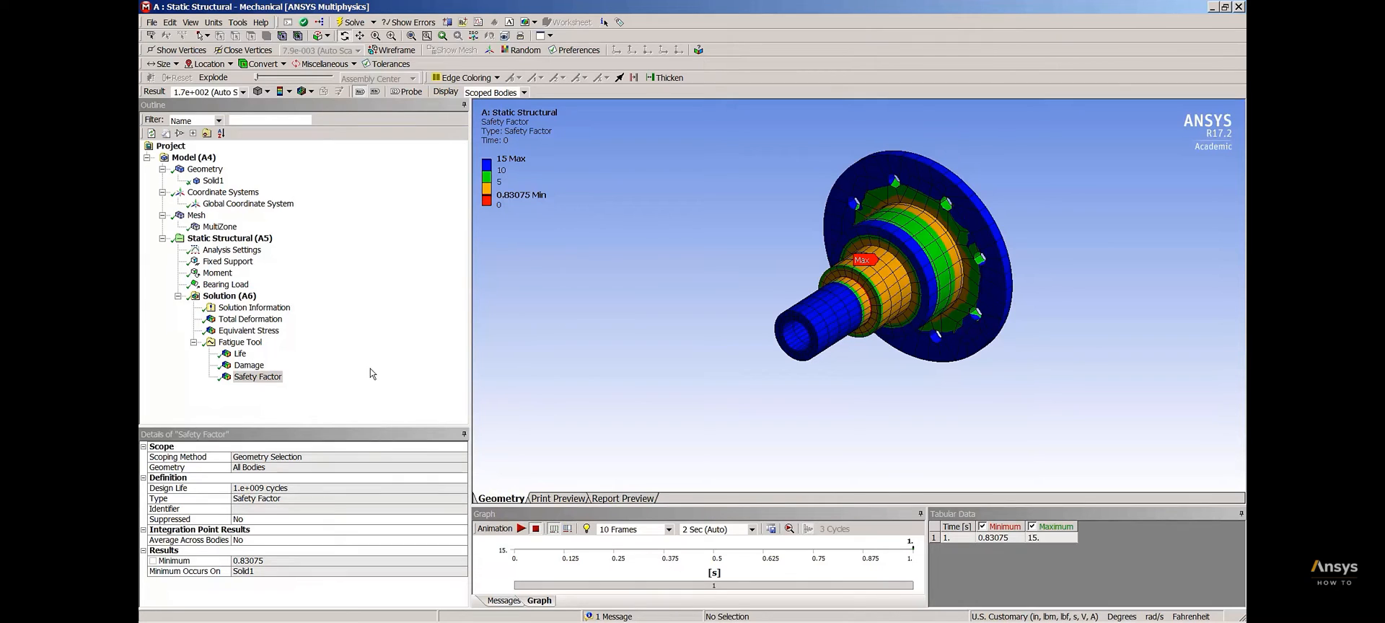
# Insert a second Fatigue Tool under the solution
pyautogui.rightClick(243, 297)
pyautogui.moveTo(284, 303)
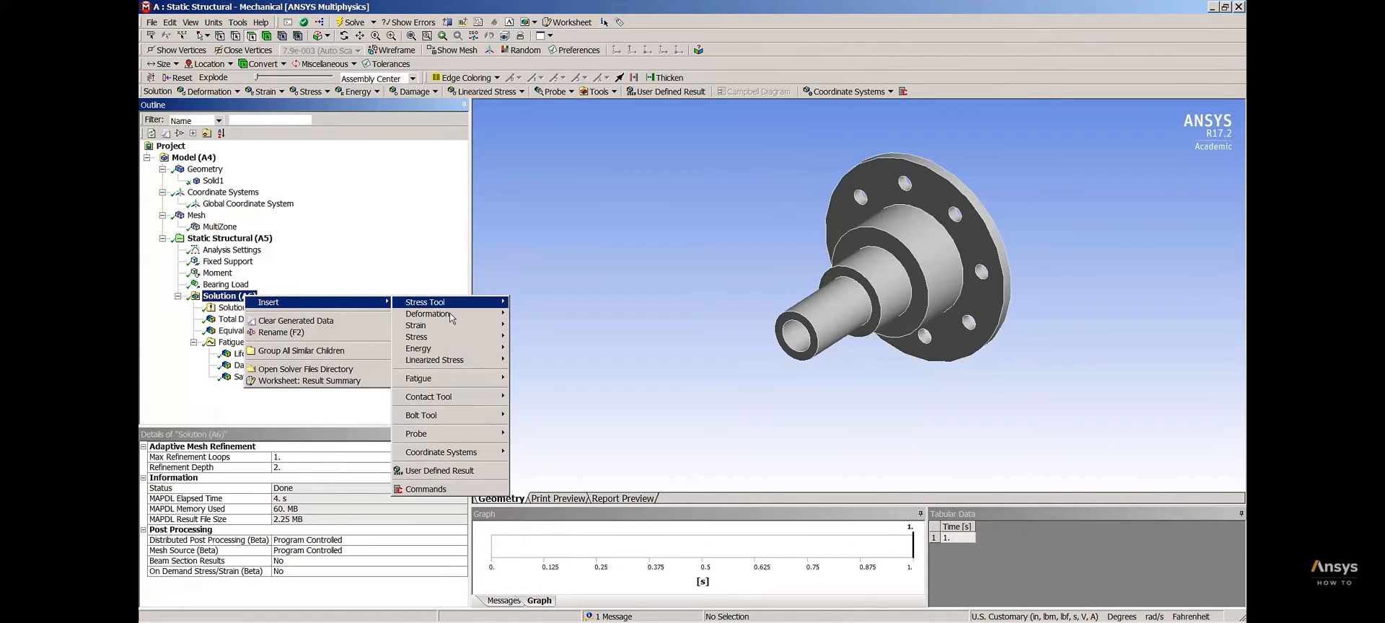
pyautogui.moveTo(462, 381)
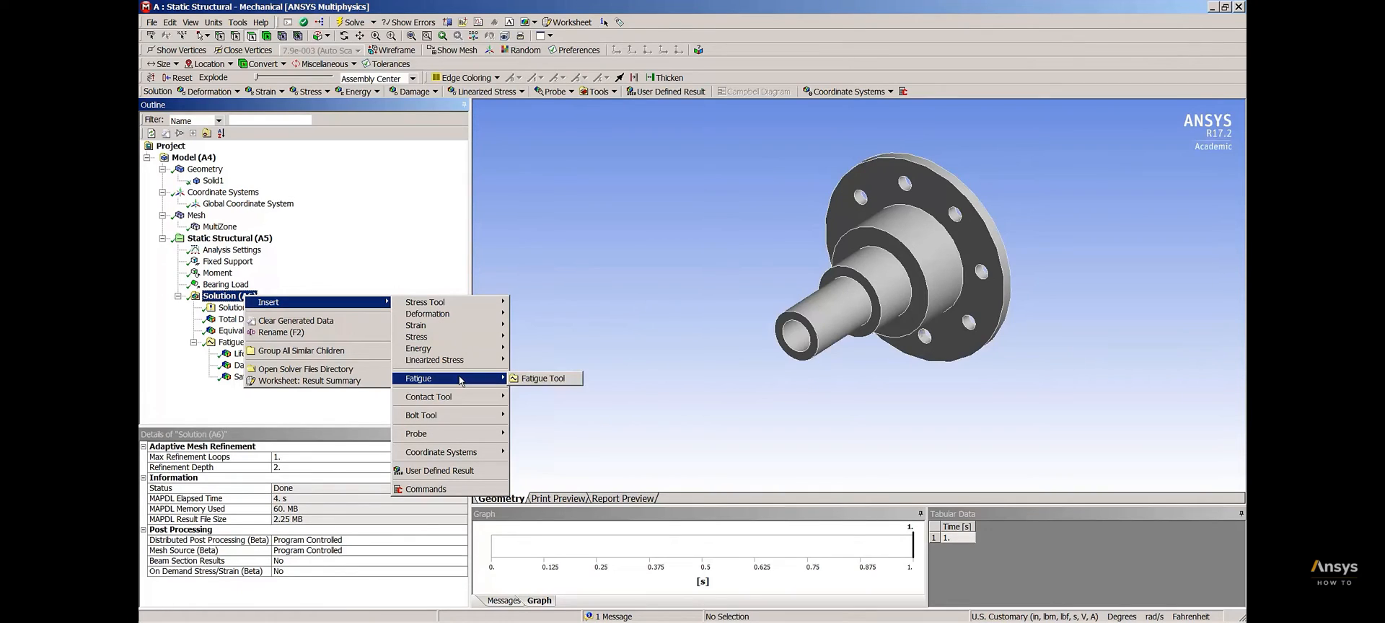
pyautogui.click(551, 382)
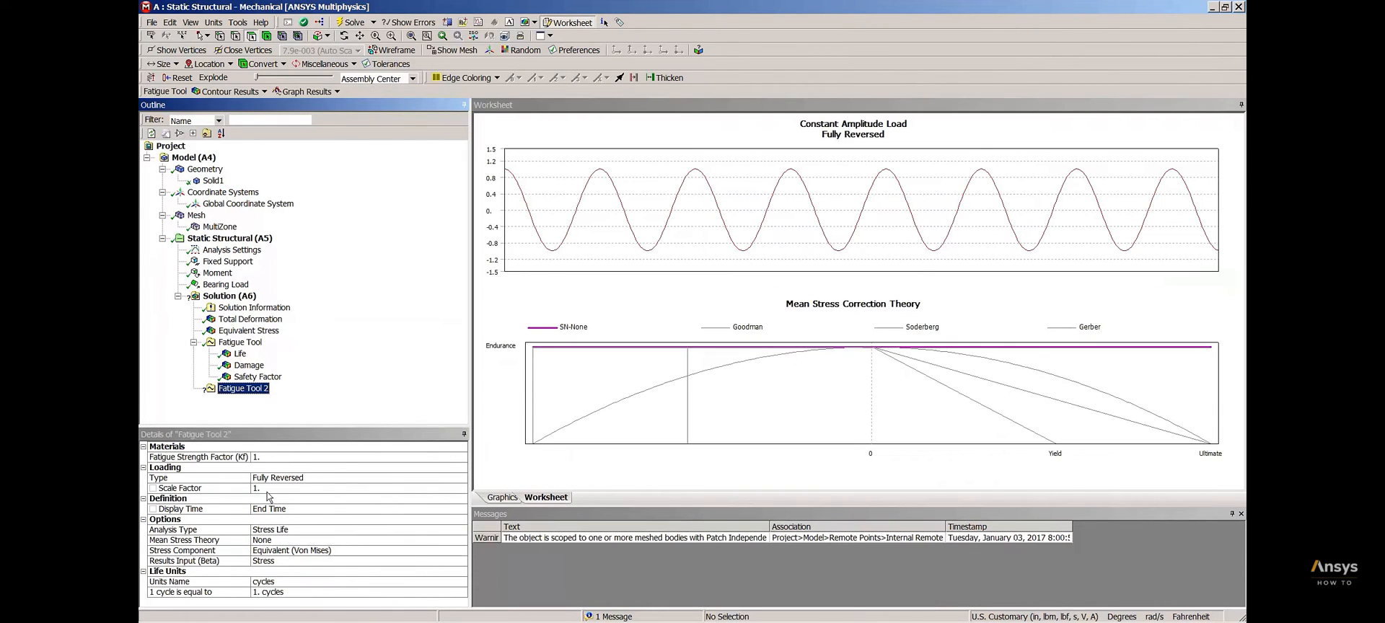
# Set the second Fatigue Tool's loading scale factor to 0.83075, matching the Safety Factor result's minimum
pyautogui.click(252, 376)
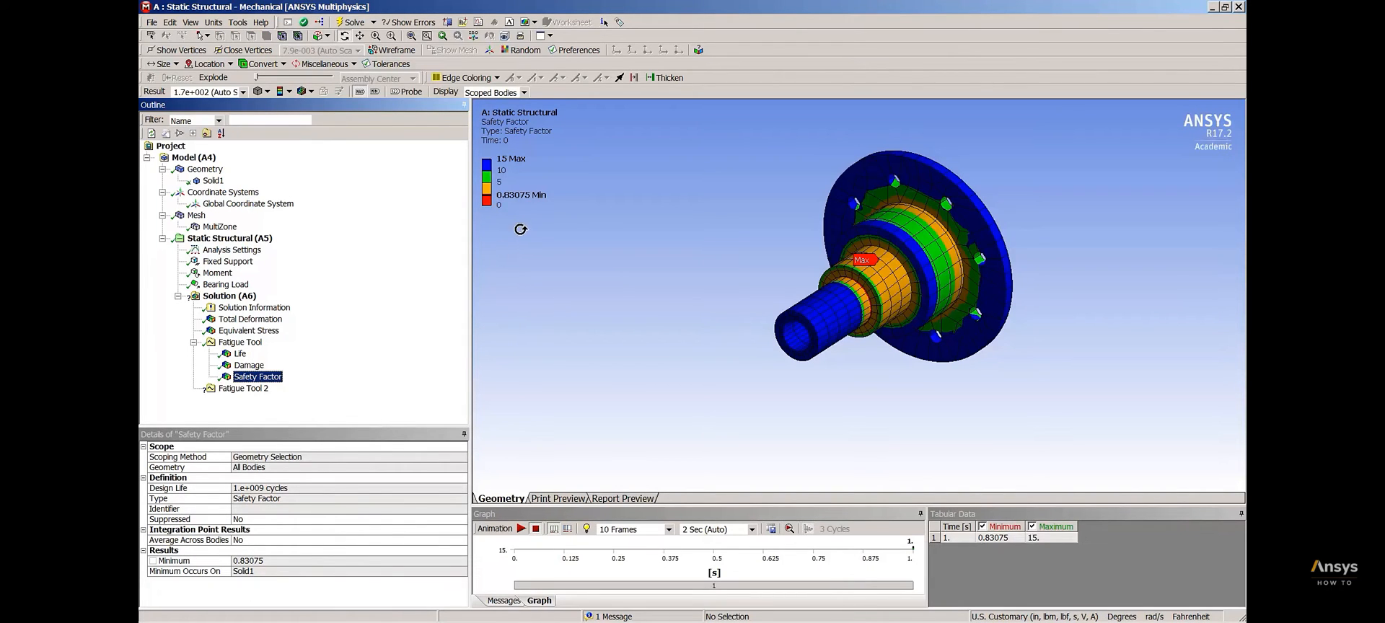
pyautogui.click(251, 389)
pyautogui.click(261, 489)
pyautogui.write('0.83075')
pyautogui.press('Return')
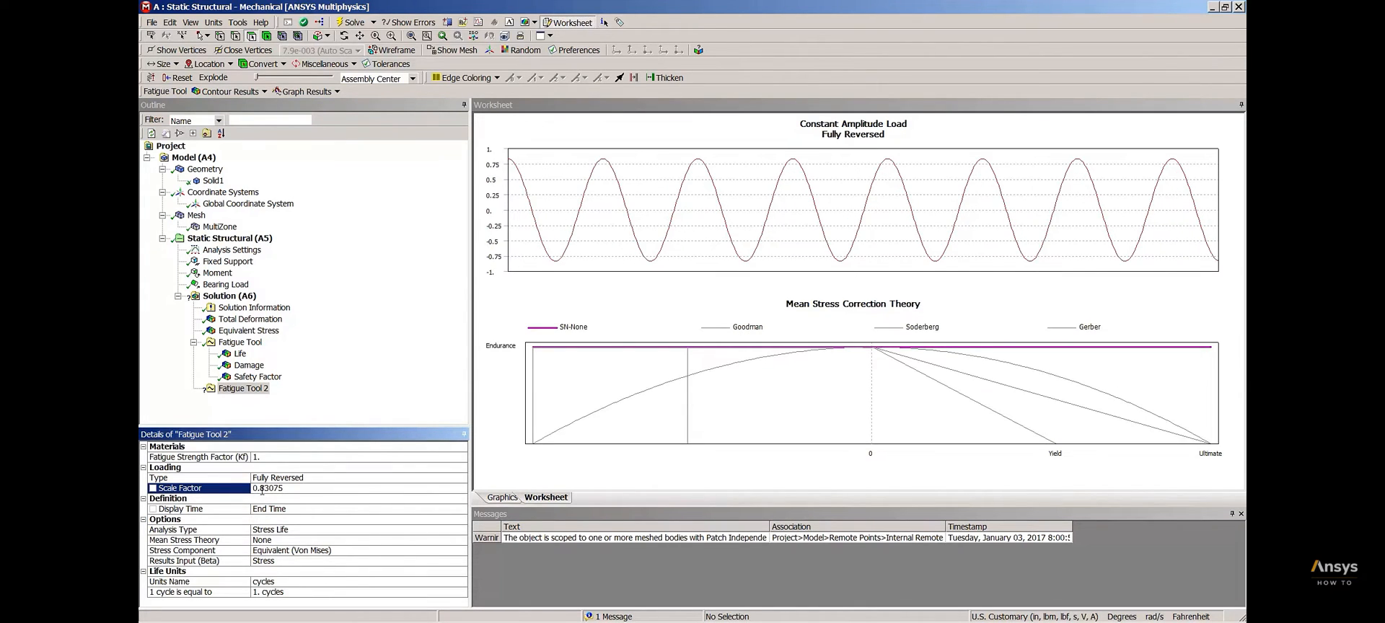
# Insert a Life result under the second Fatigue Tool and evaluate it
pyautogui.rightClick(245, 389)
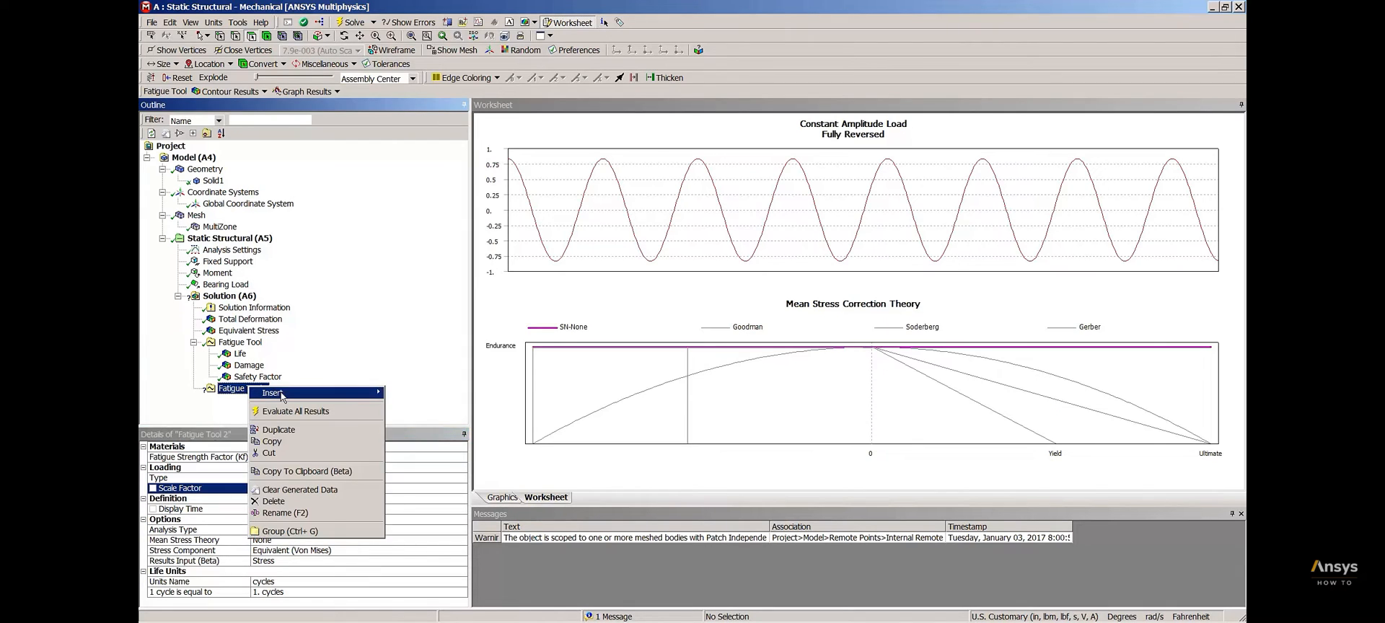
pyautogui.moveTo(283, 396)
pyautogui.click(422, 396)
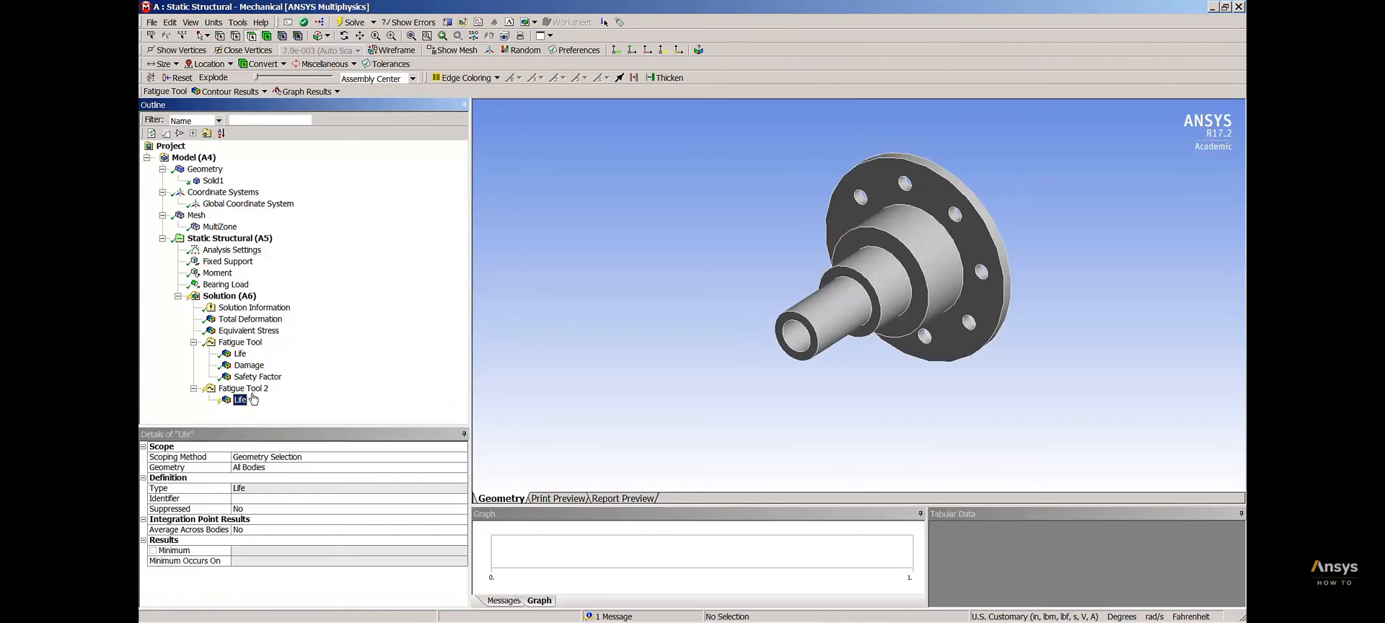
pyautogui.rightClick(240, 400)
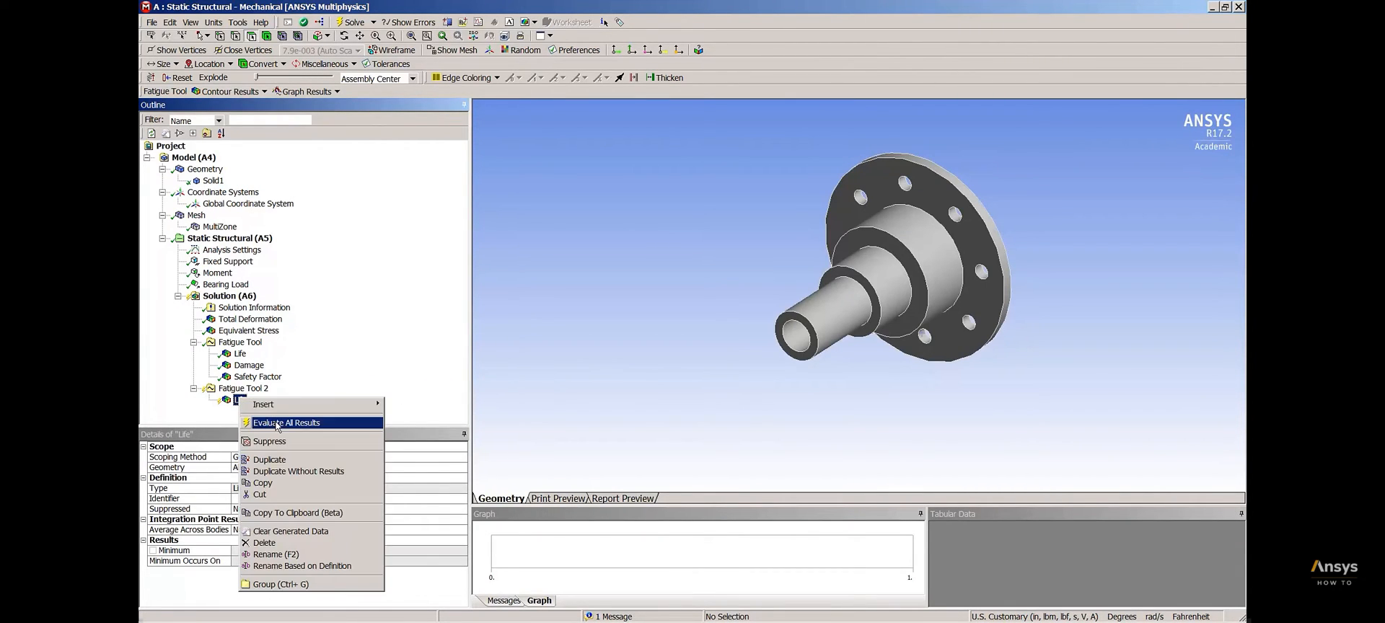
pyautogui.click(275, 426)
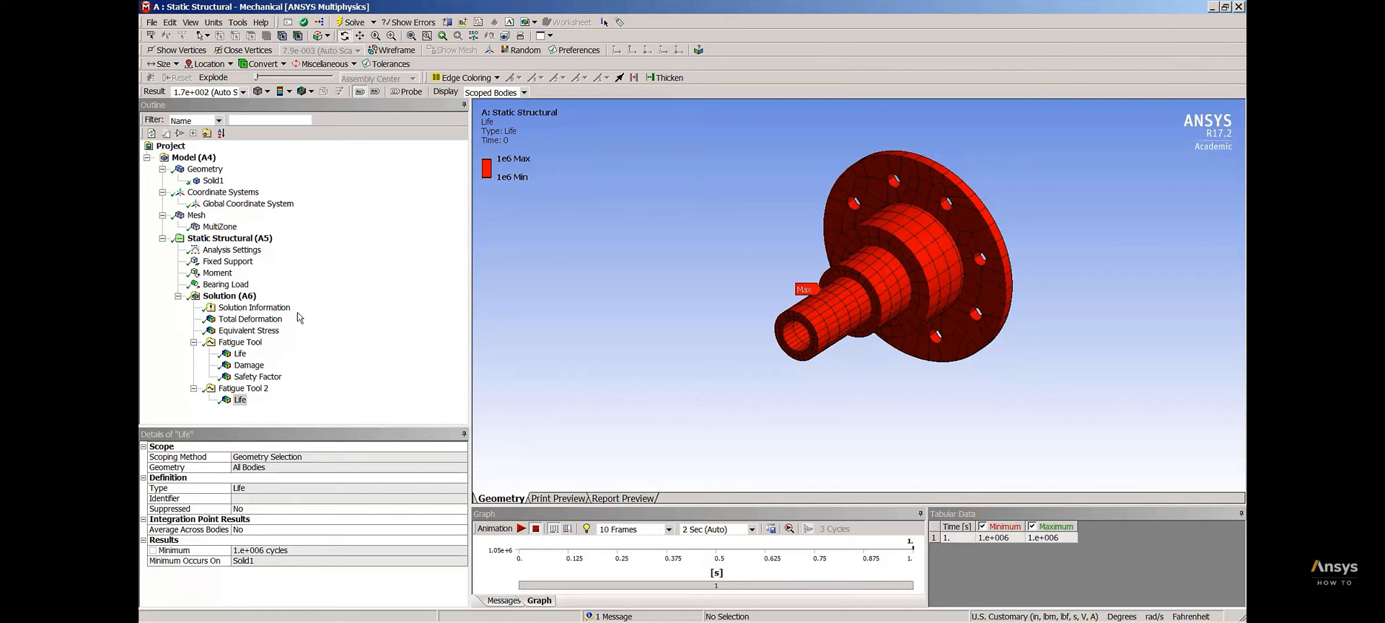
# Insert a Biaxiality Indication result under the first Fatigue Tool and evaluate it
pyautogui.rightClick(249, 344)
pyautogui.moveTo(301, 350)
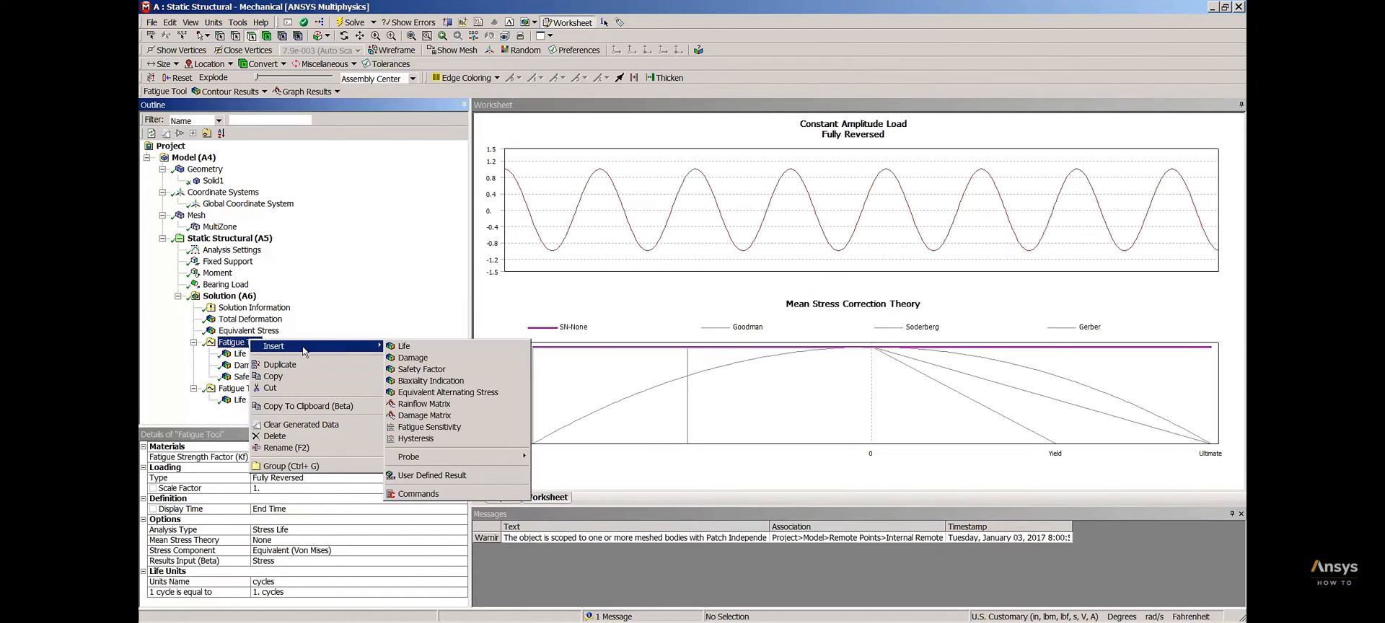
pyautogui.click(451, 381)
pyautogui.rightClick(283, 390)
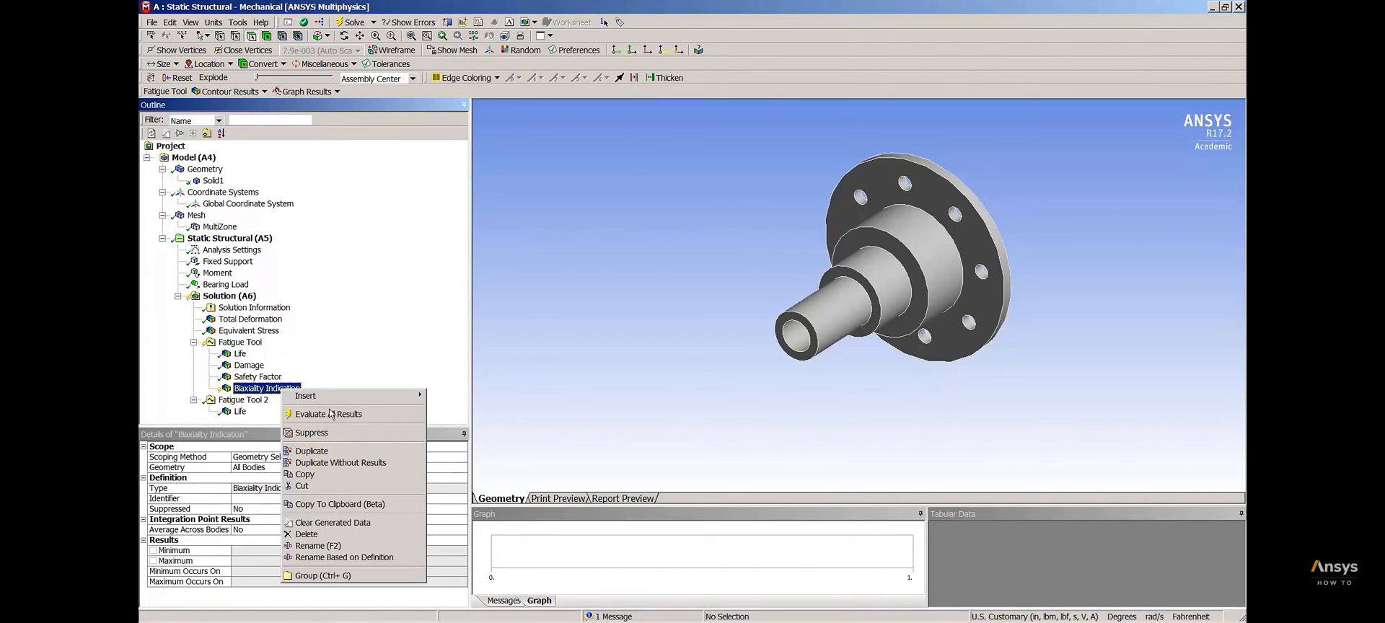
pyautogui.click(328, 413)
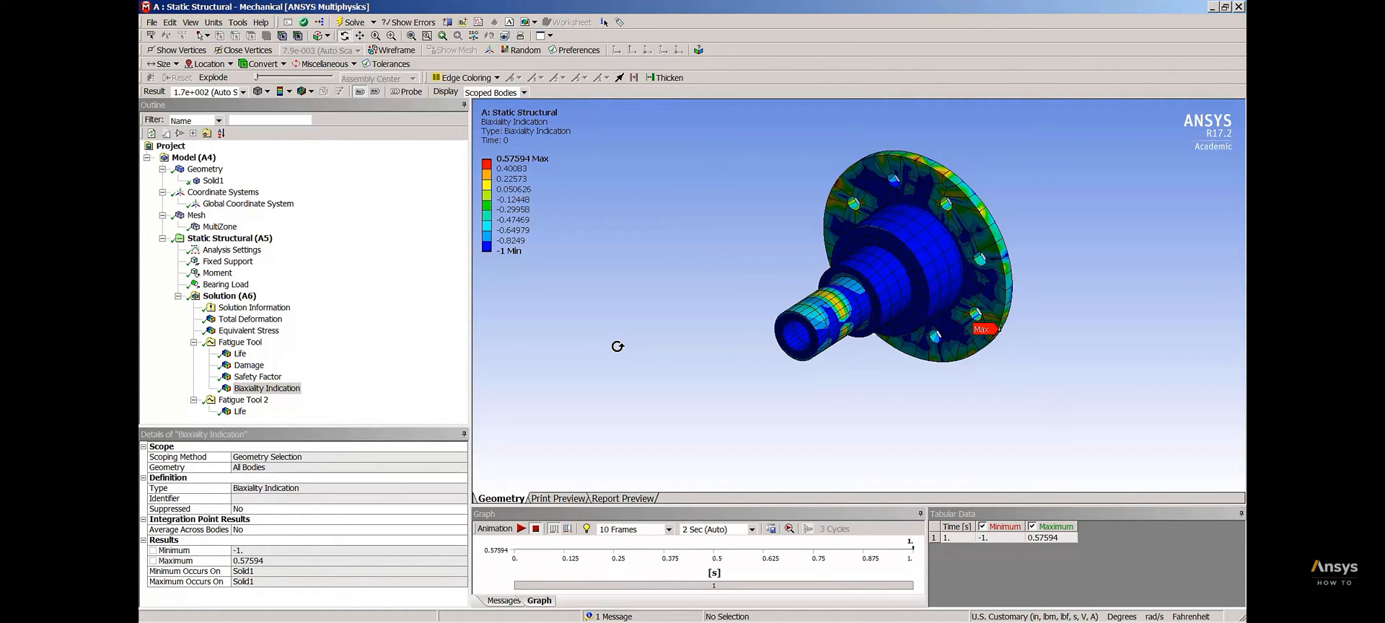
pyautogui.moveTo(496, 256)
# Set the first Fatigue Tool's stress component to Max Shear
pyautogui.click(247, 343)
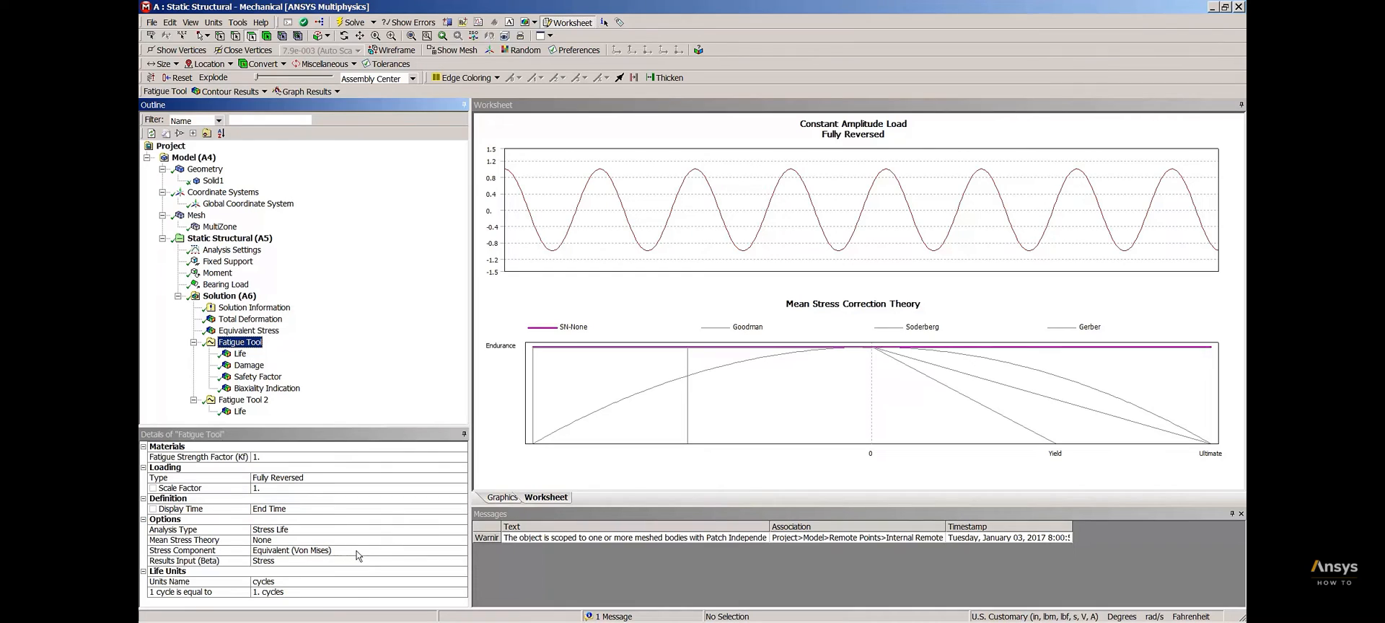
pyautogui.click(462, 553)
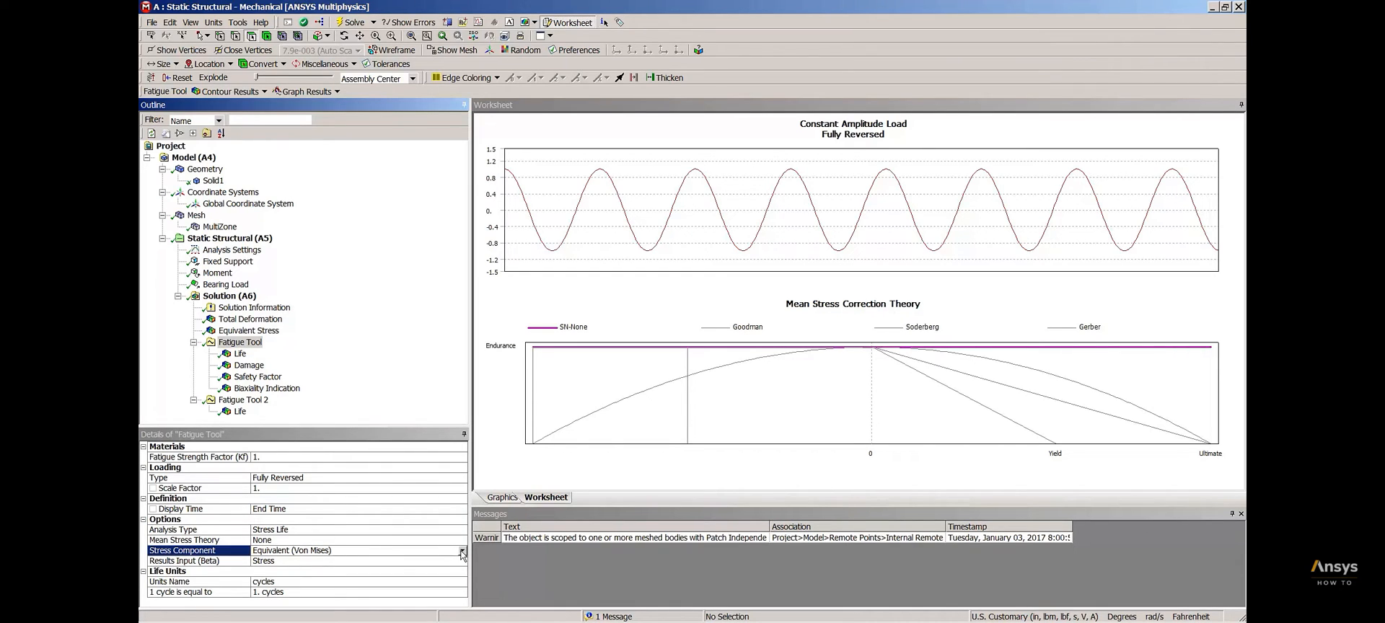
pyautogui.click(462, 552)
pyautogui.moveTo(460, 501); pyautogui.dragTo(468, 516)
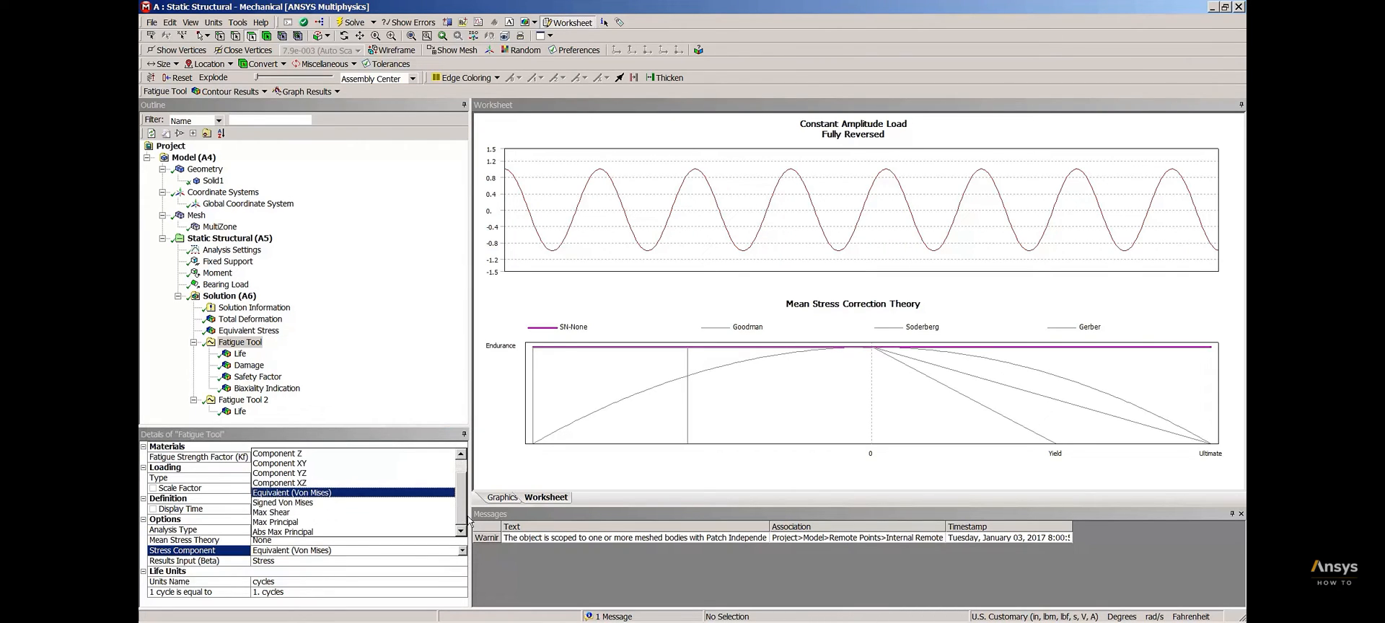
pyautogui.click(290, 513)
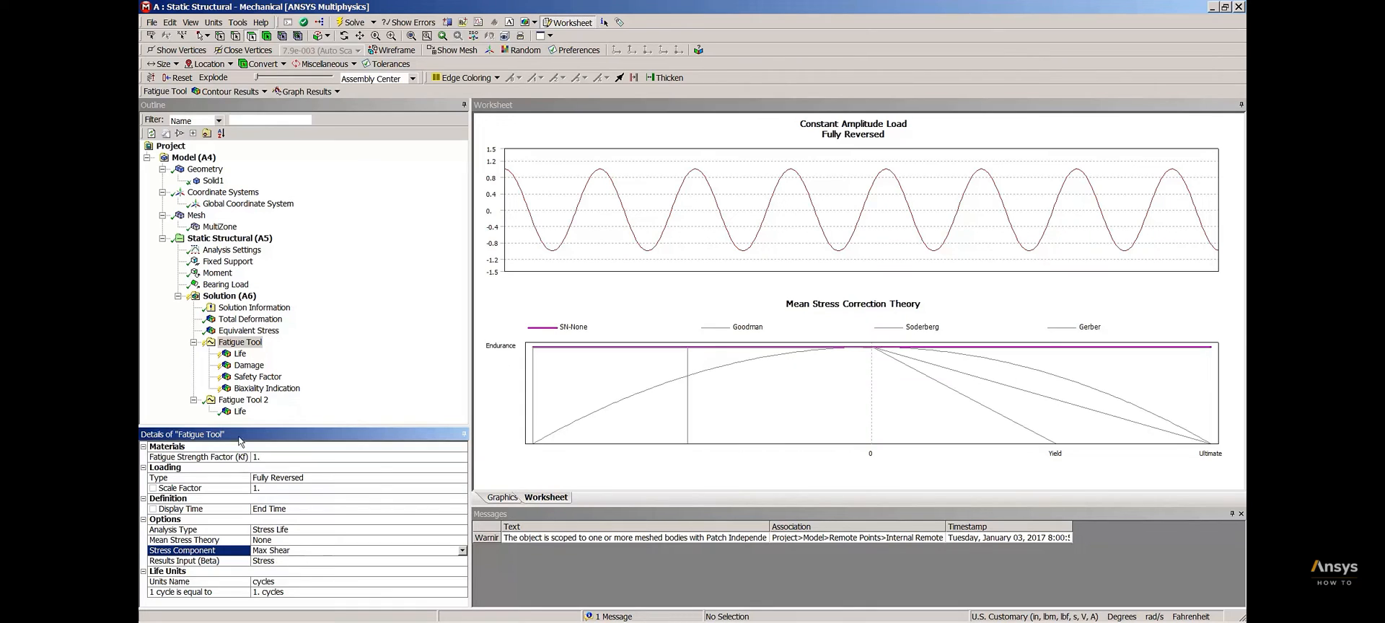
# Evaluate all results under the first Fatigue Tool with the Max Shear stress component and display its Life contour
pyautogui.click(239, 355)
pyautogui.rightClick(244, 343)
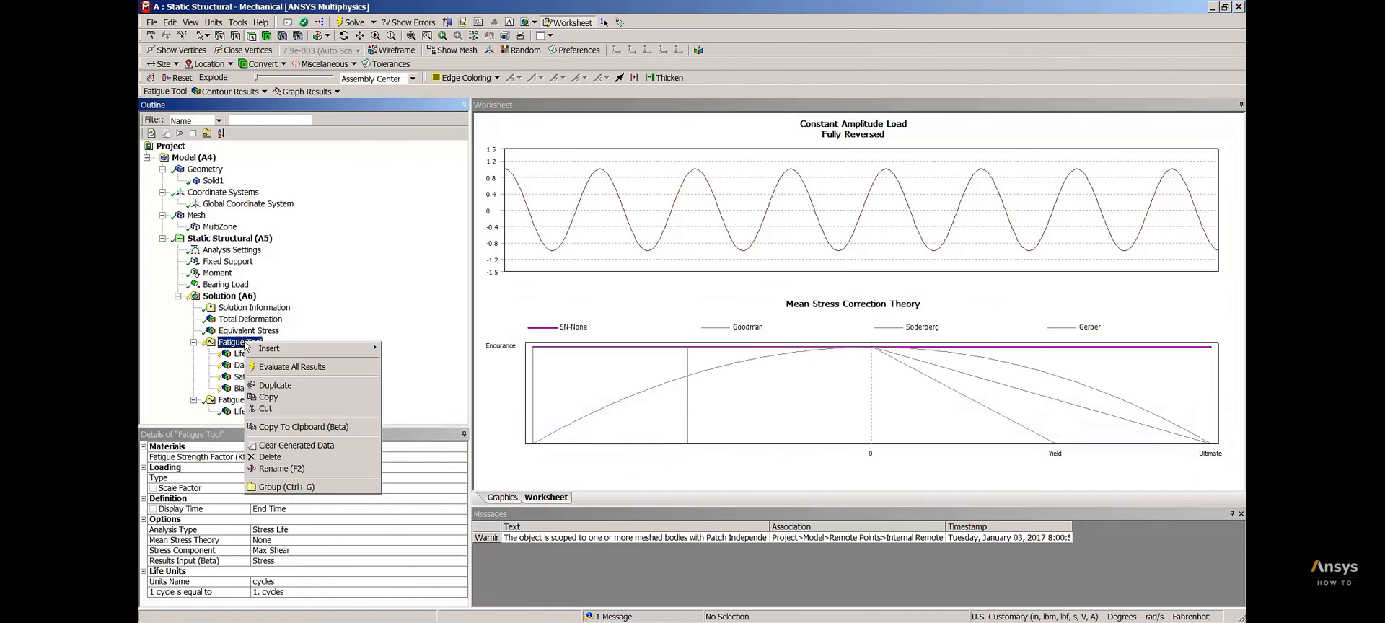
pyautogui.click(297, 366)
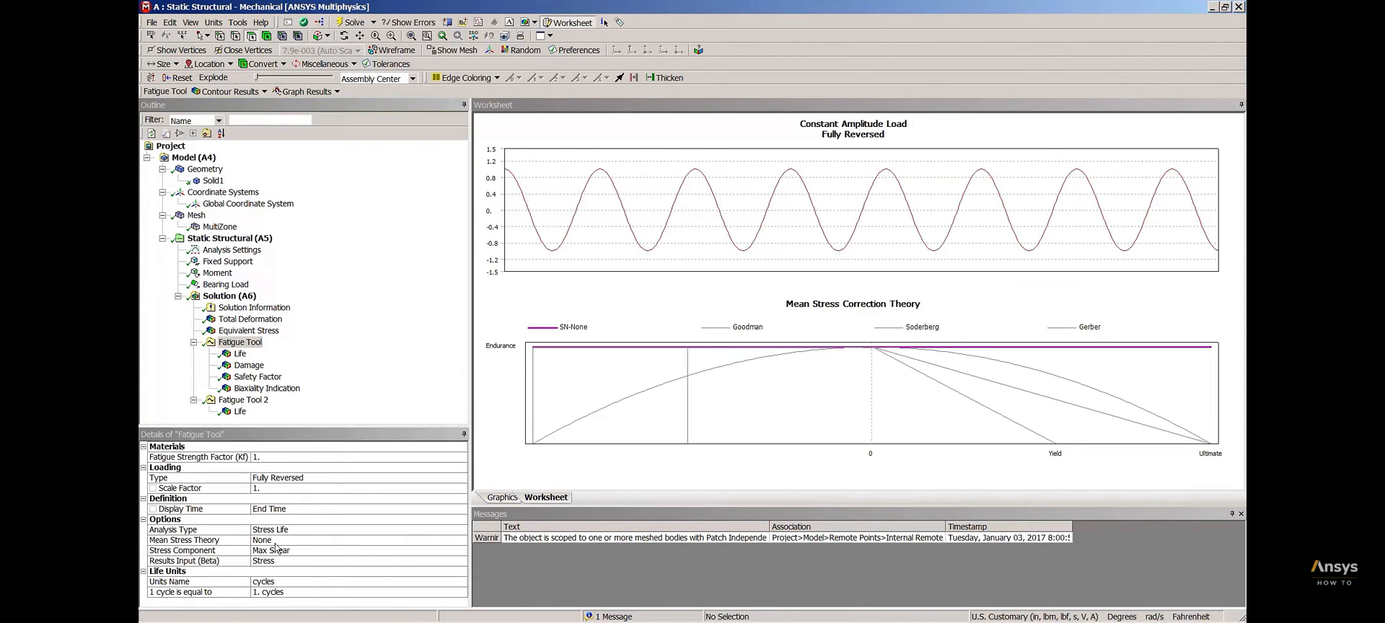
pyautogui.click(240, 354)
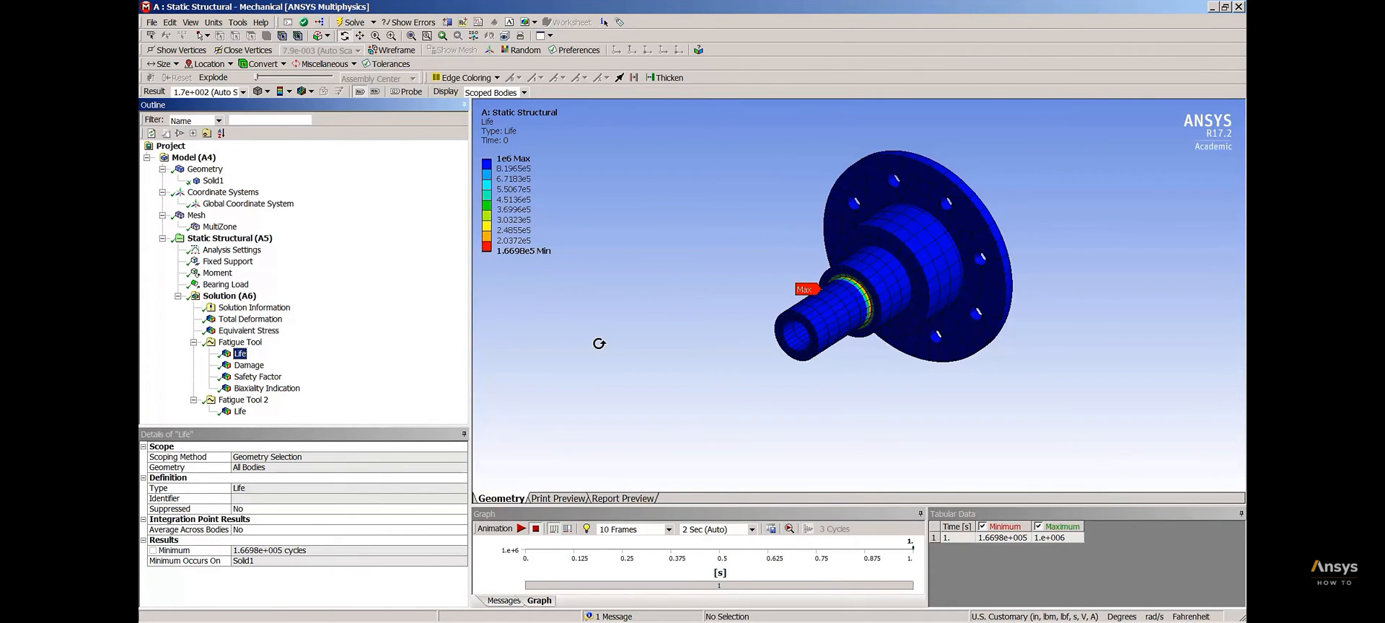
# Insert an Equivalent Alternating Stress result under the first Fatigue Tool and evaluate it
pyautogui.rightClick(255, 343)
pyautogui.moveTo(297, 352)
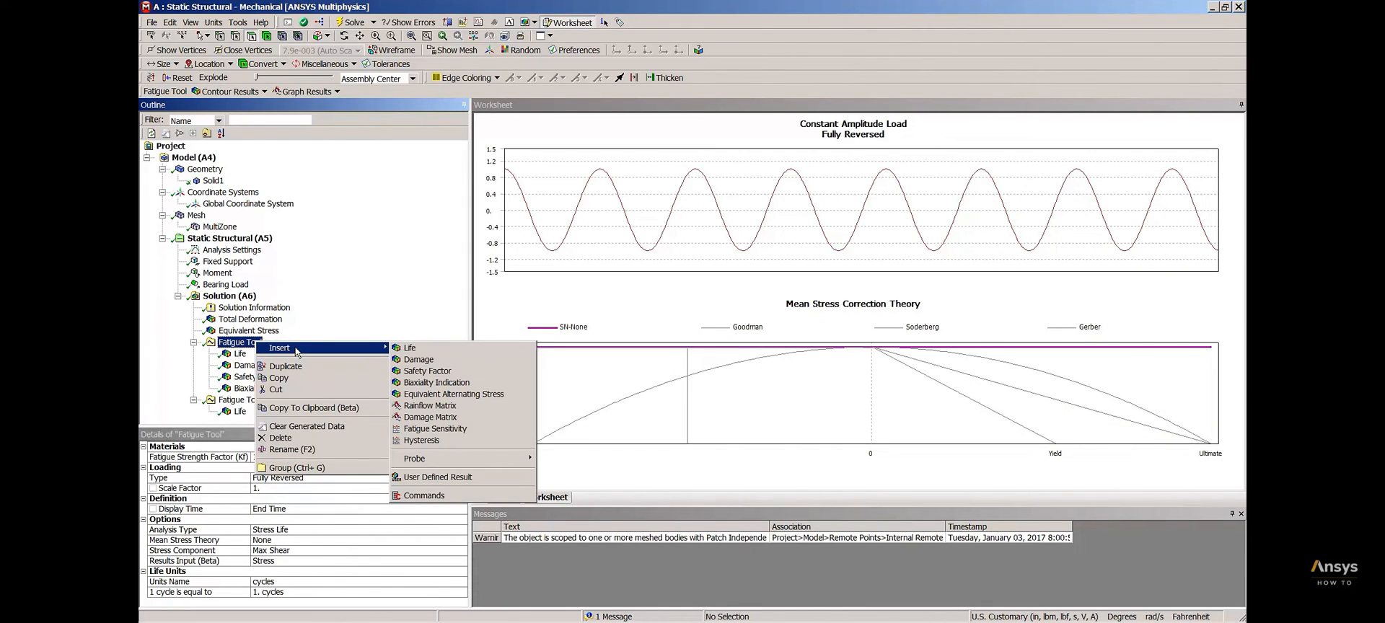
pyautogui.click(491, 396)
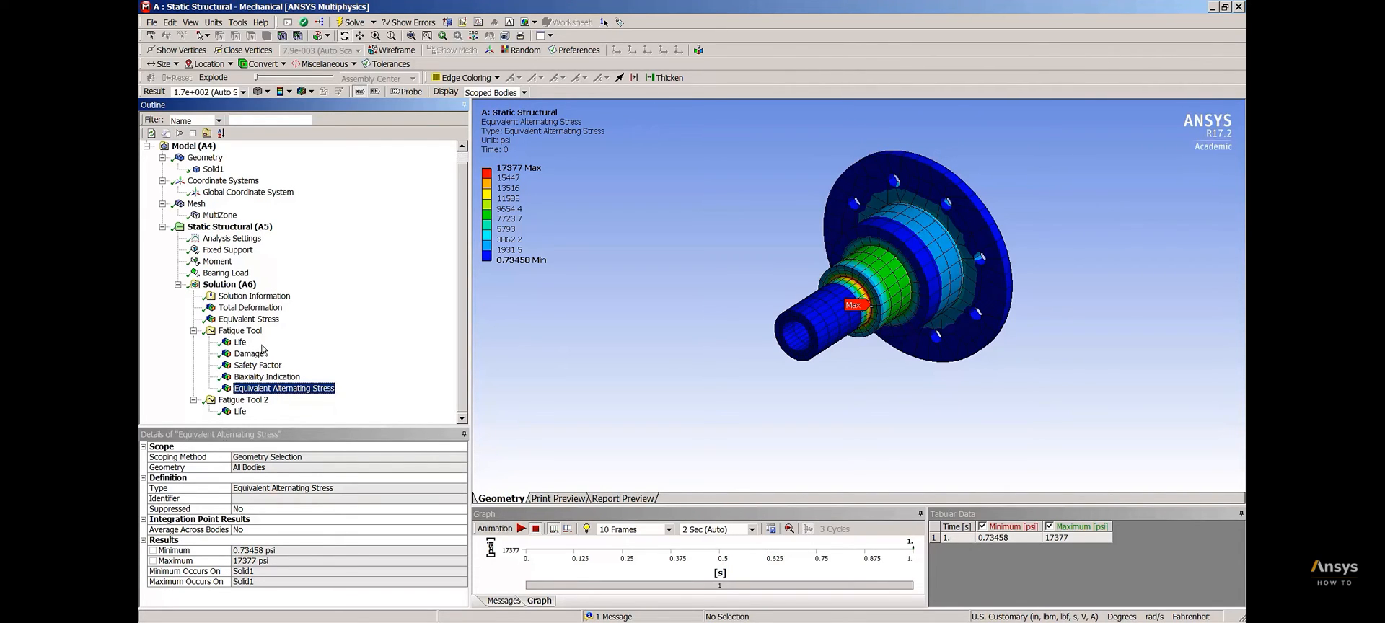
# Set the first Fatigue Tool's loading type to Zero-Based and its mean stress theory to Goodman
pyautogui.click(240, 331)
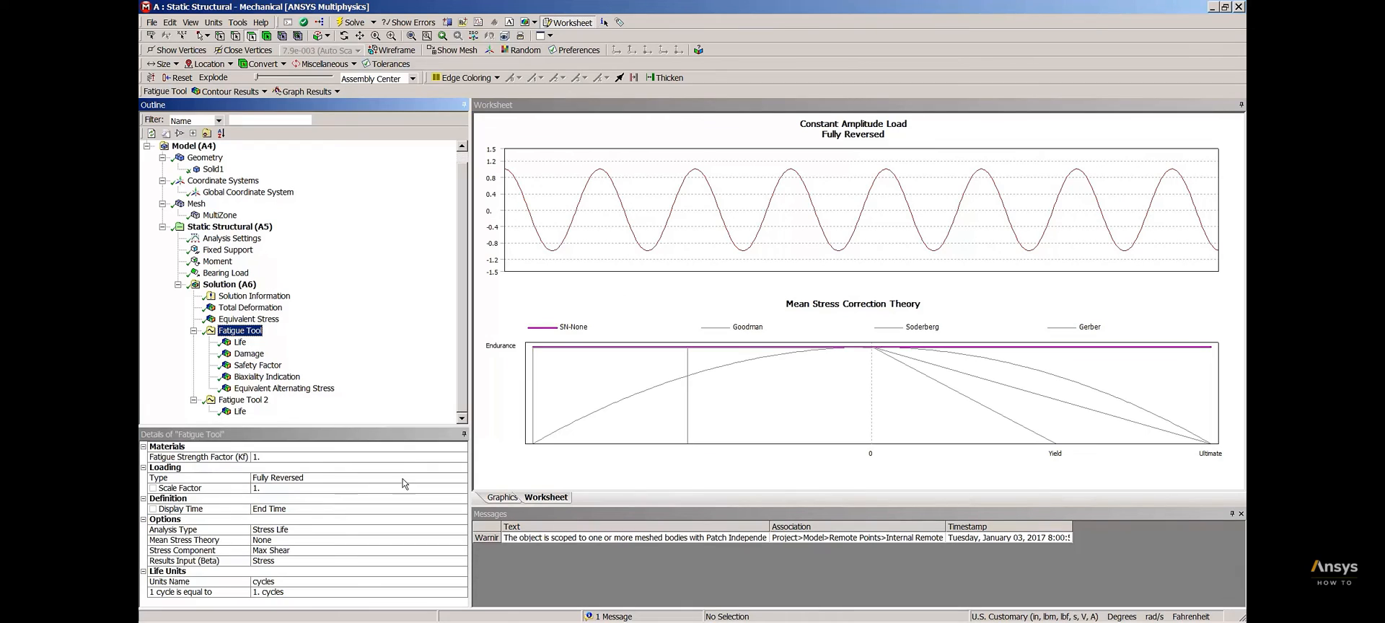
pyautogui.click(461, 478)
pyautogui.click(461, 479)
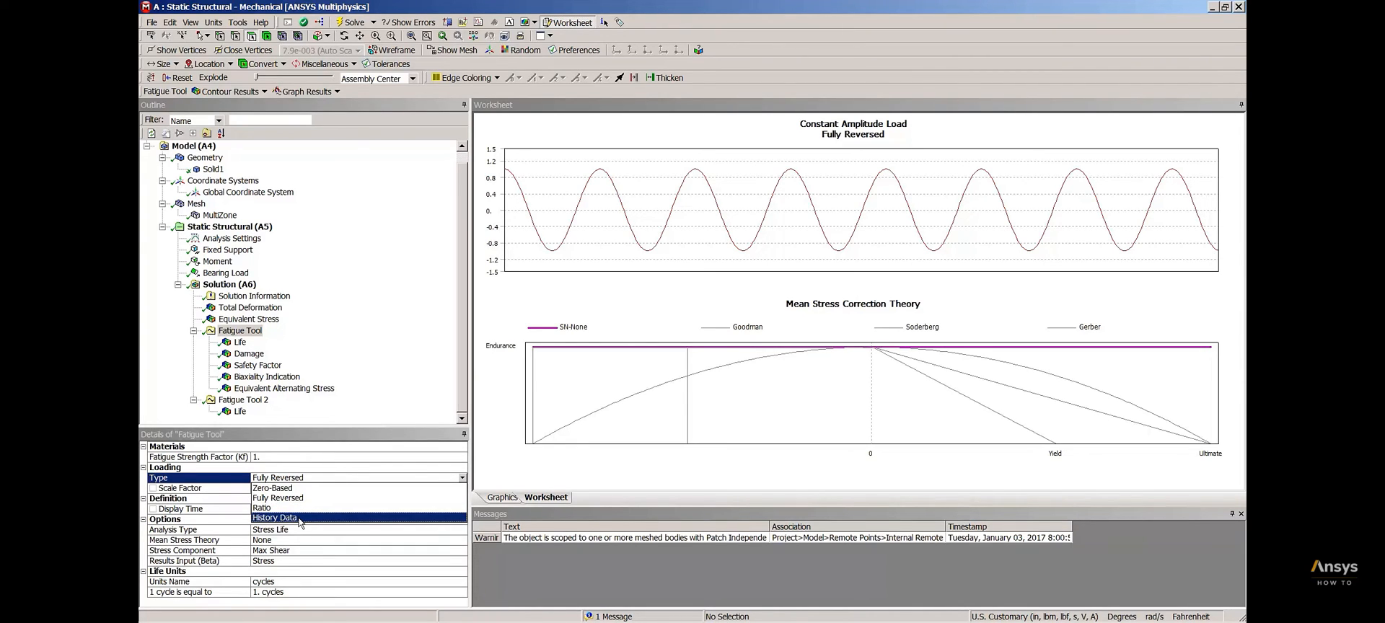
pyautogui.click(300, 488)
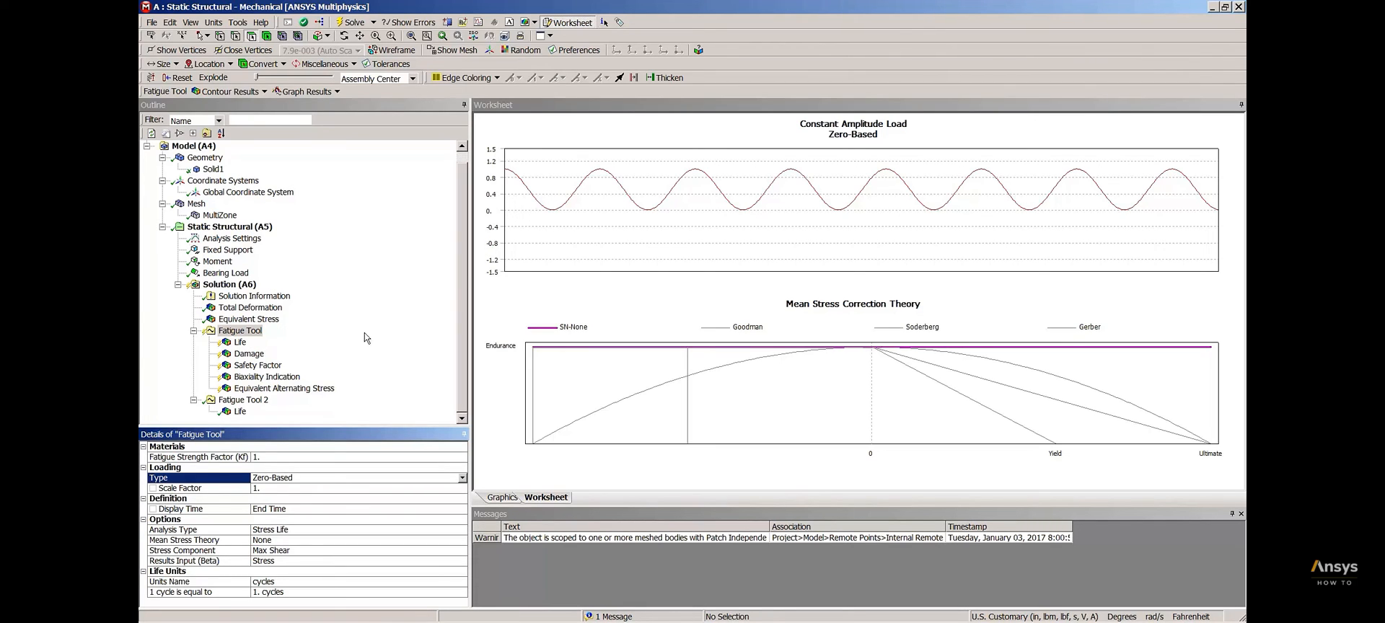
pyautogui.click(458, 539)
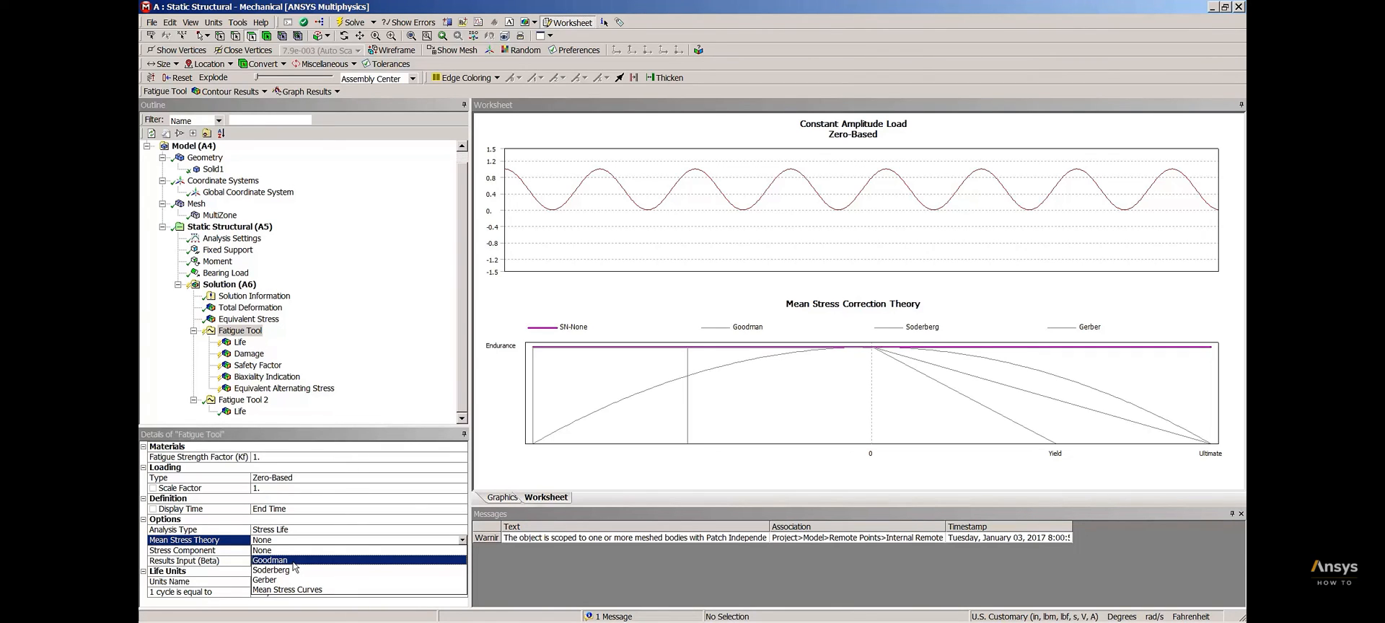
pyautogui.click(294, 562)
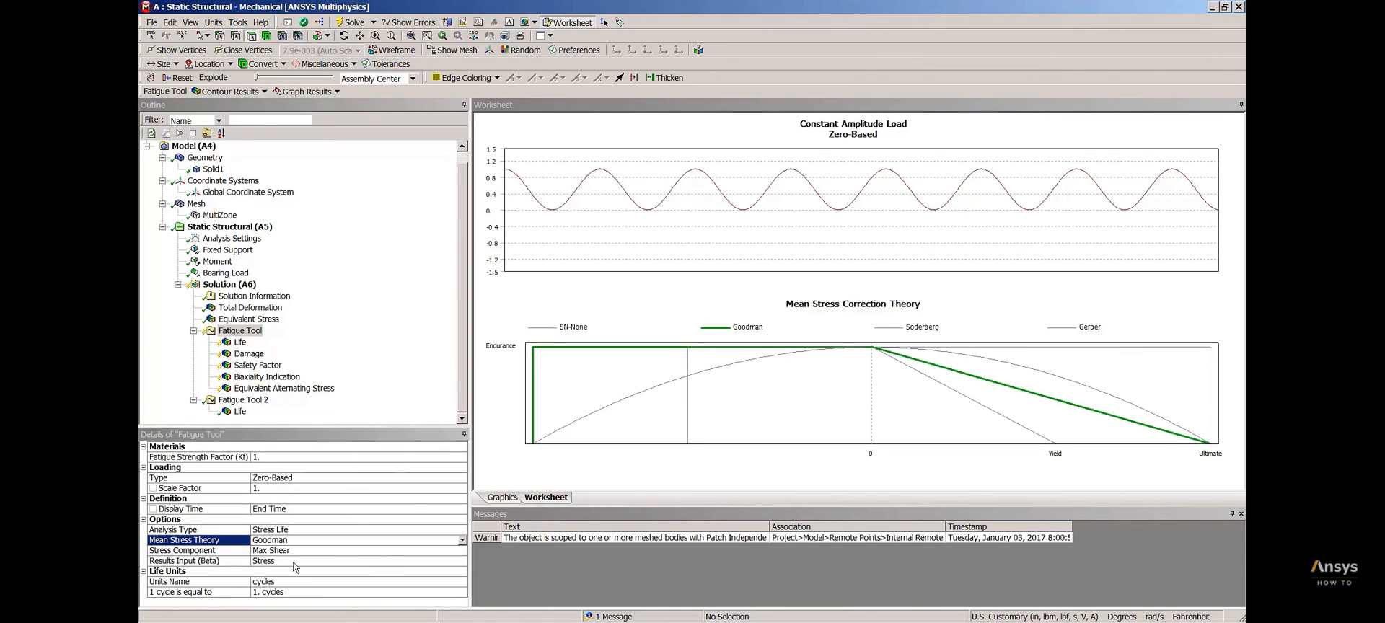
# Evaluate all results under the first Fatigue Tool for zero-based loading and display the Equivalent Alternating Stress contour
pyautogui.rightClick(245, 333)
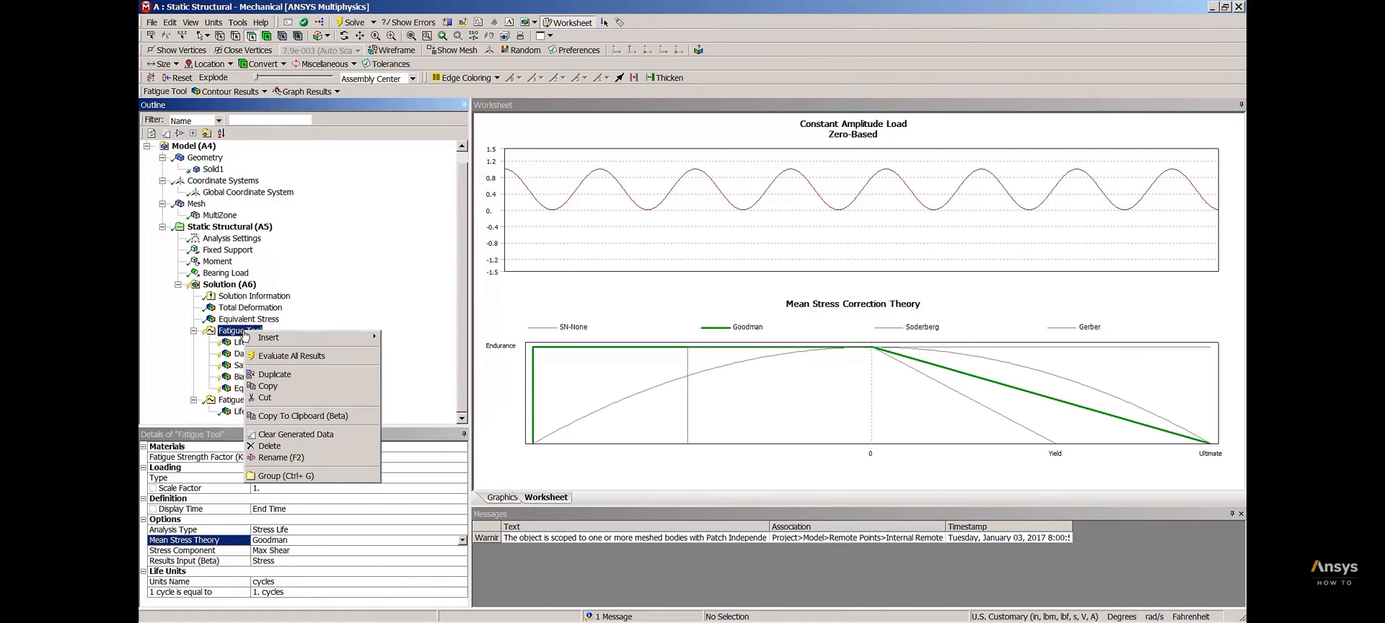
pyautogui.click(315, 356)
pyautogui.click(311, 389)
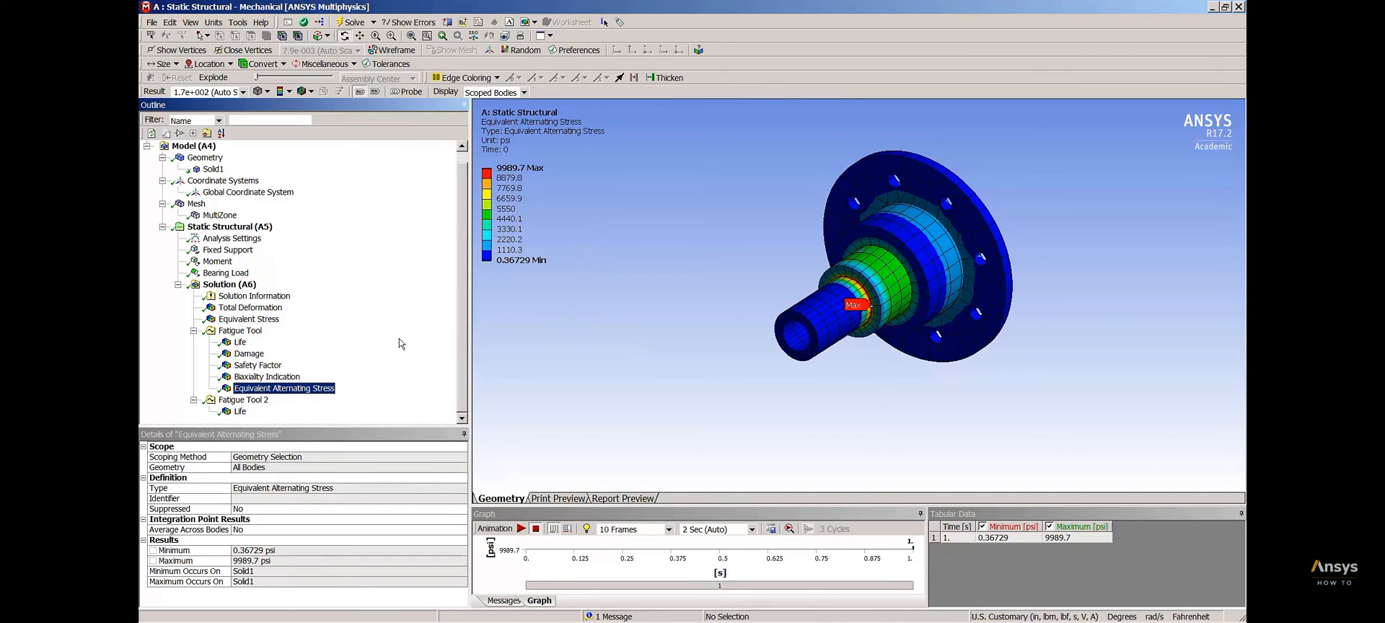
# Review the first Fatigue Tool's loading graph and its Equivalent Alternating Stress, Life and Safety Factor results
pyautogui.click(240, 330)
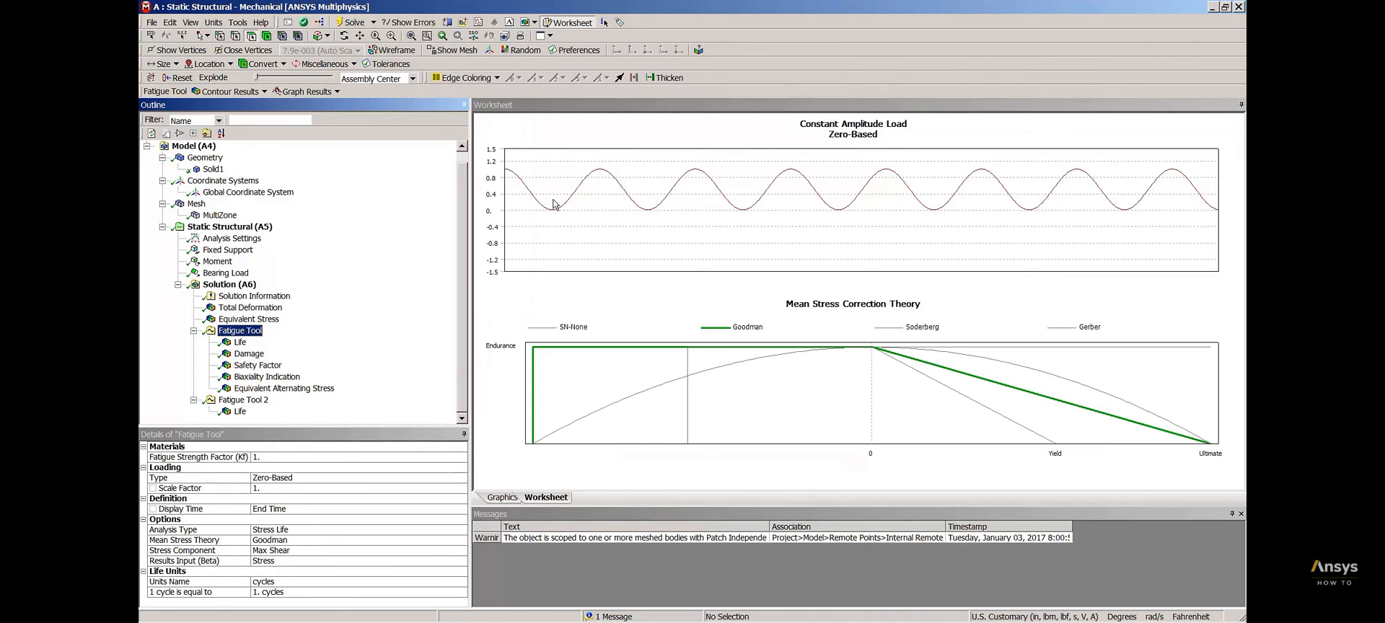
pyautogui.click(305, 389)
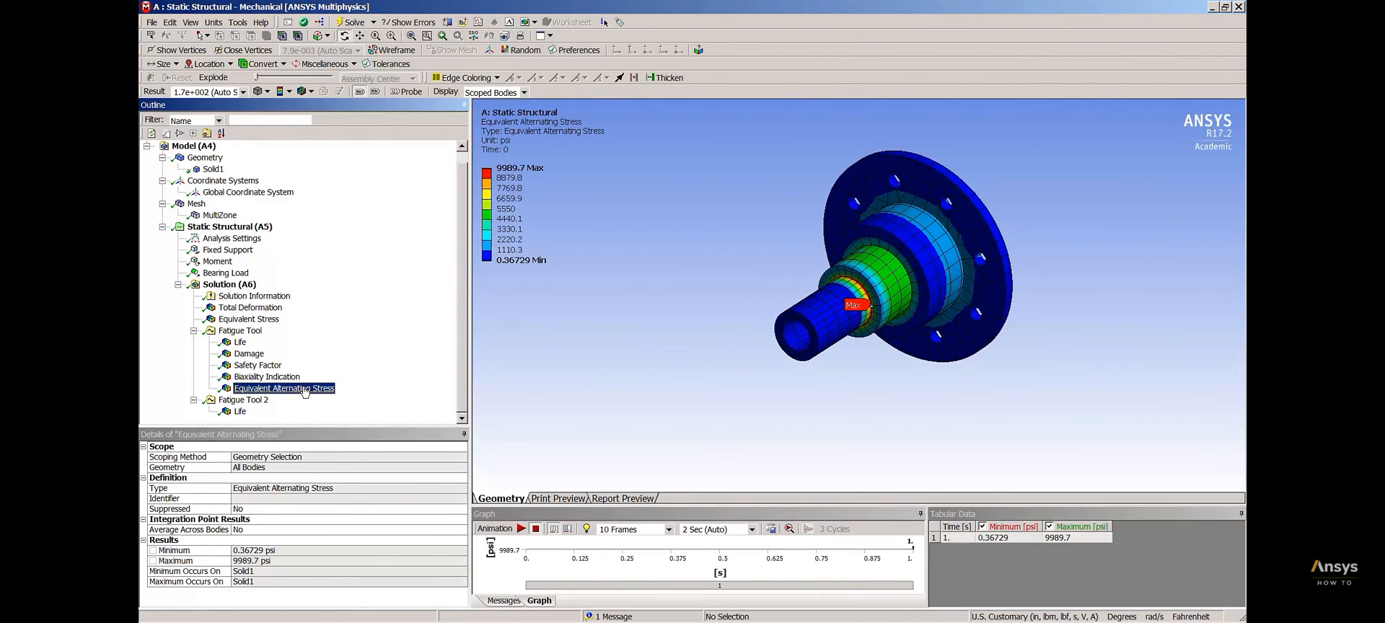
pyautogui.click(238, 343)
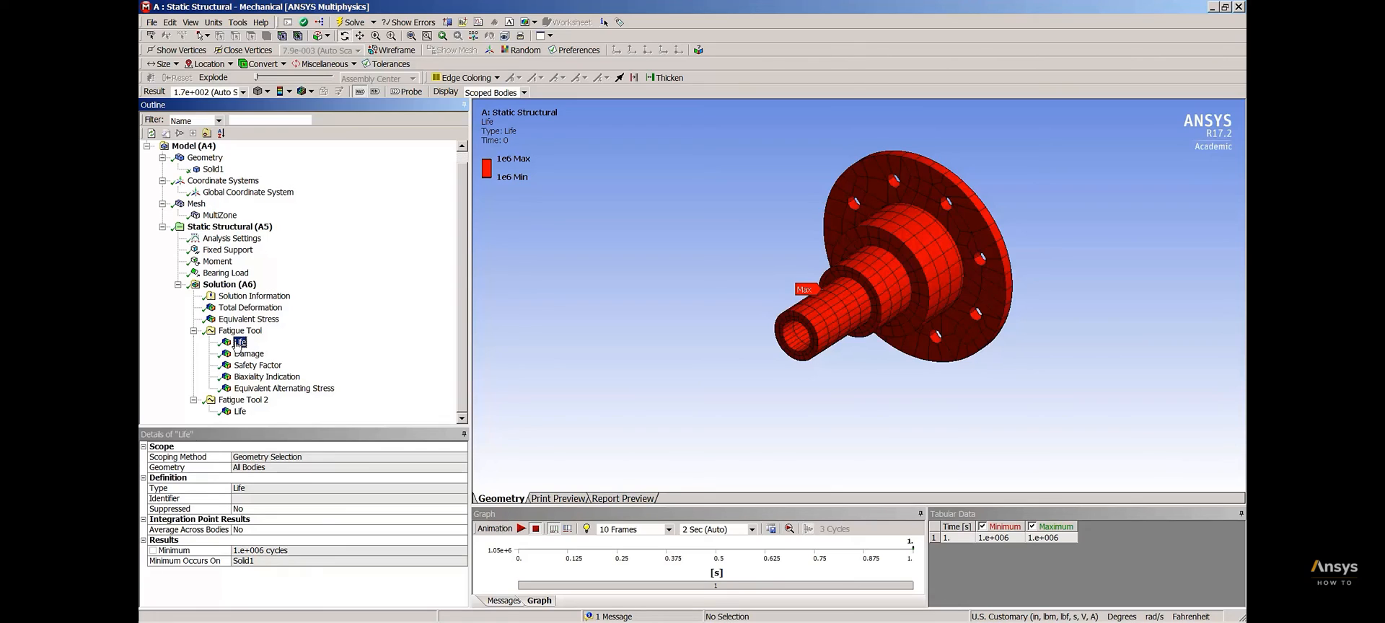
pyautogui.click(248, 366)
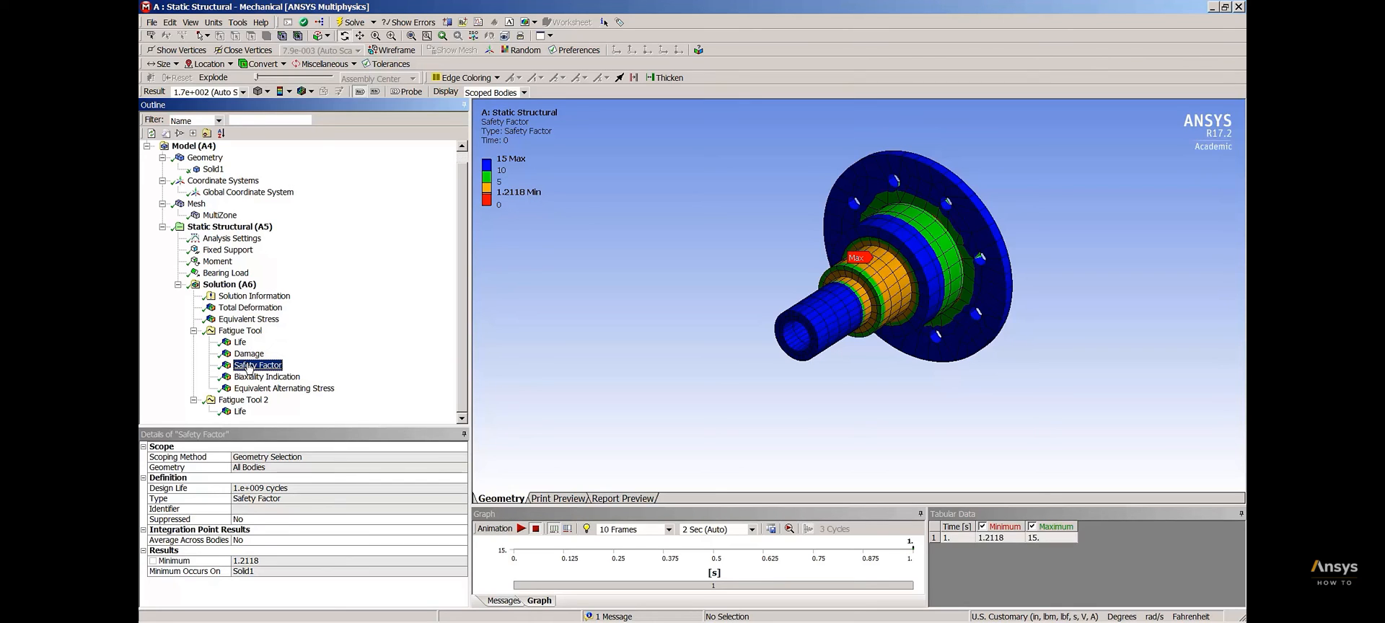
# Switch the first Fatigue Tool's loading type to Ratio, and change it to History Data using the SAEBracketHistory.dat file
pyautogui.click(241, 331)
pyautogui.click(462, 479)
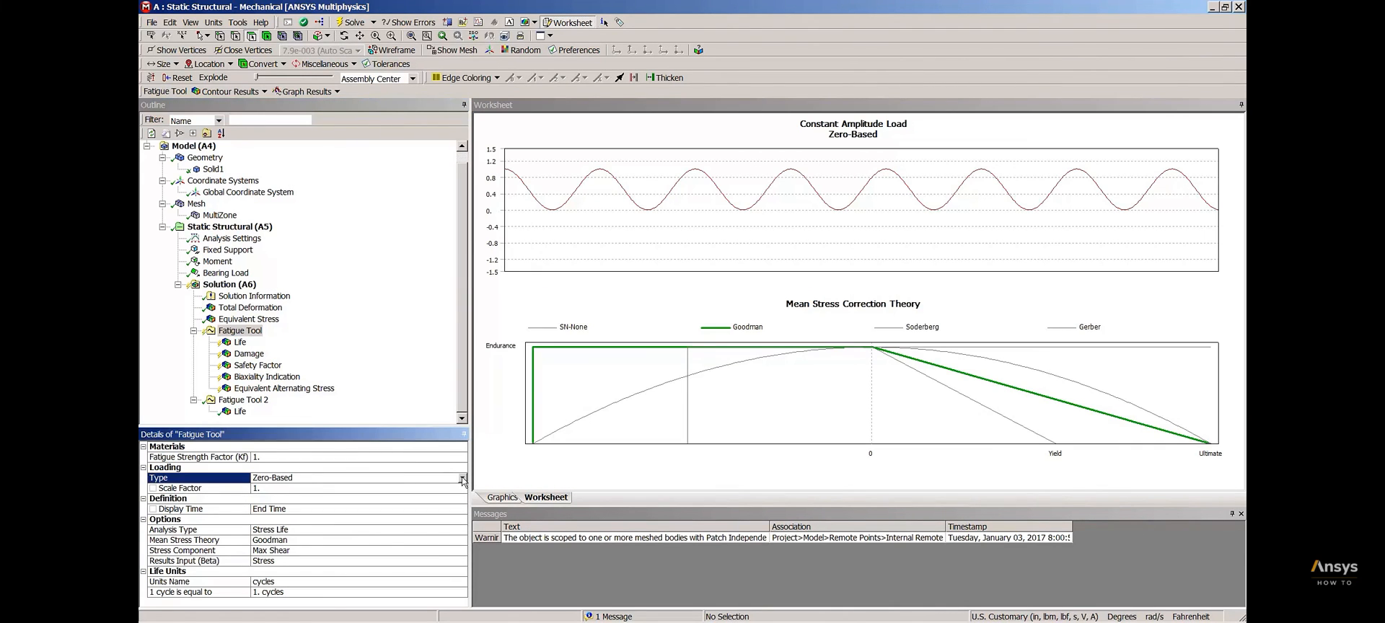
pyautogui.click(462, 480)
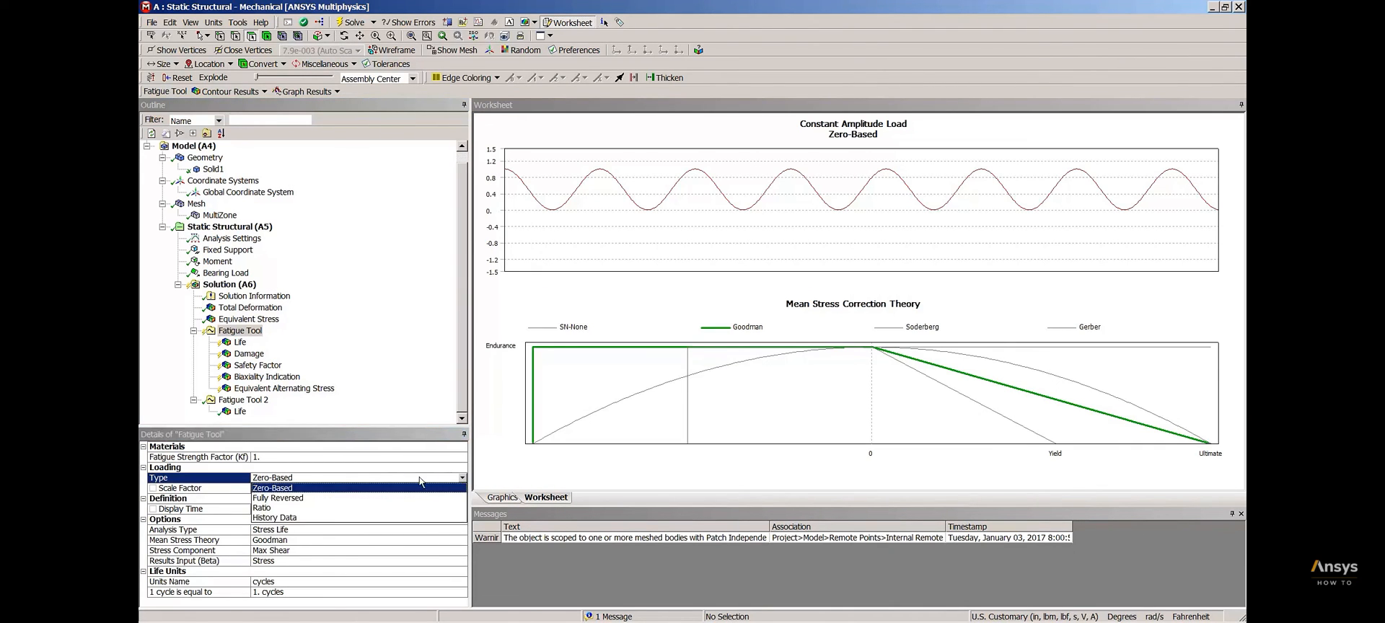
pyautogui.click(280, 513)
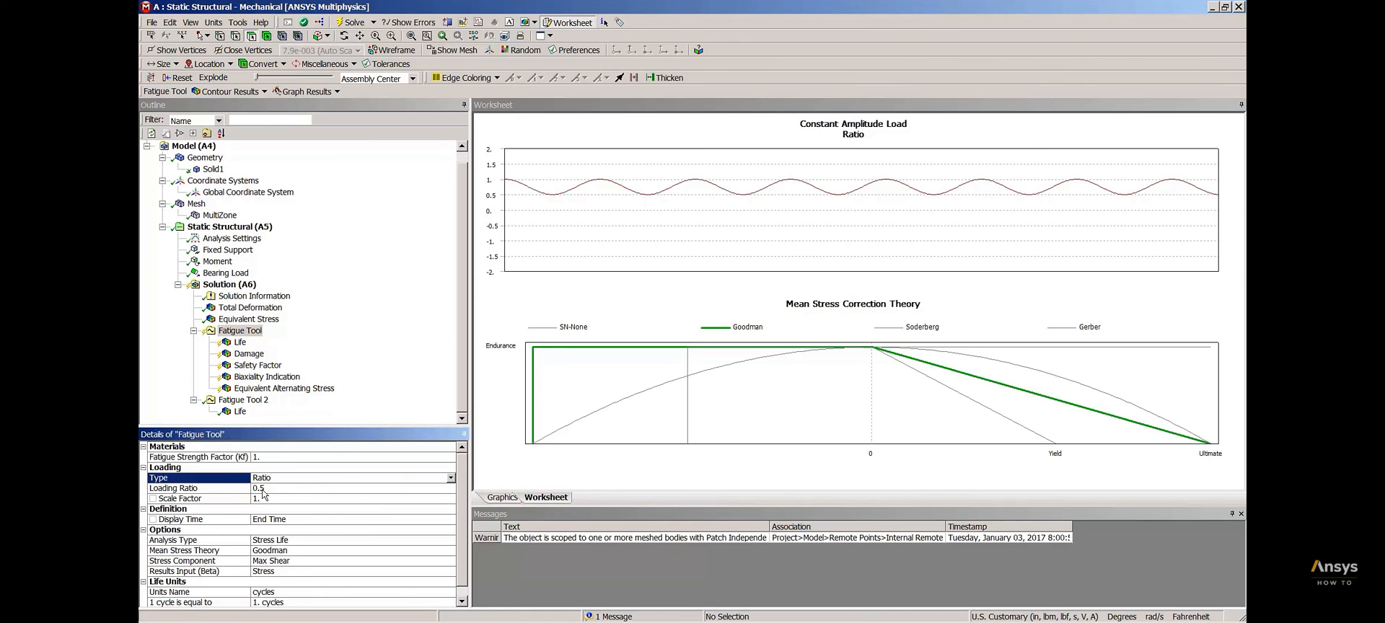
pyautogui.click(450, 479)
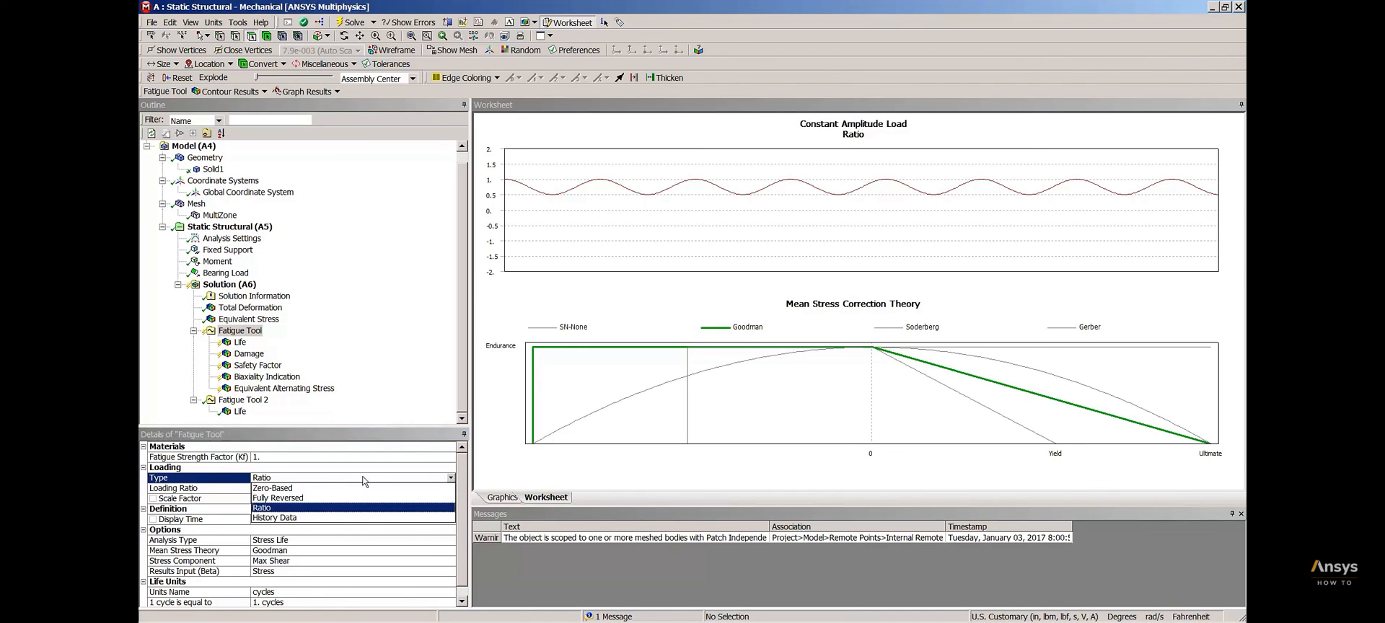
pyautogui.click(309, 518)
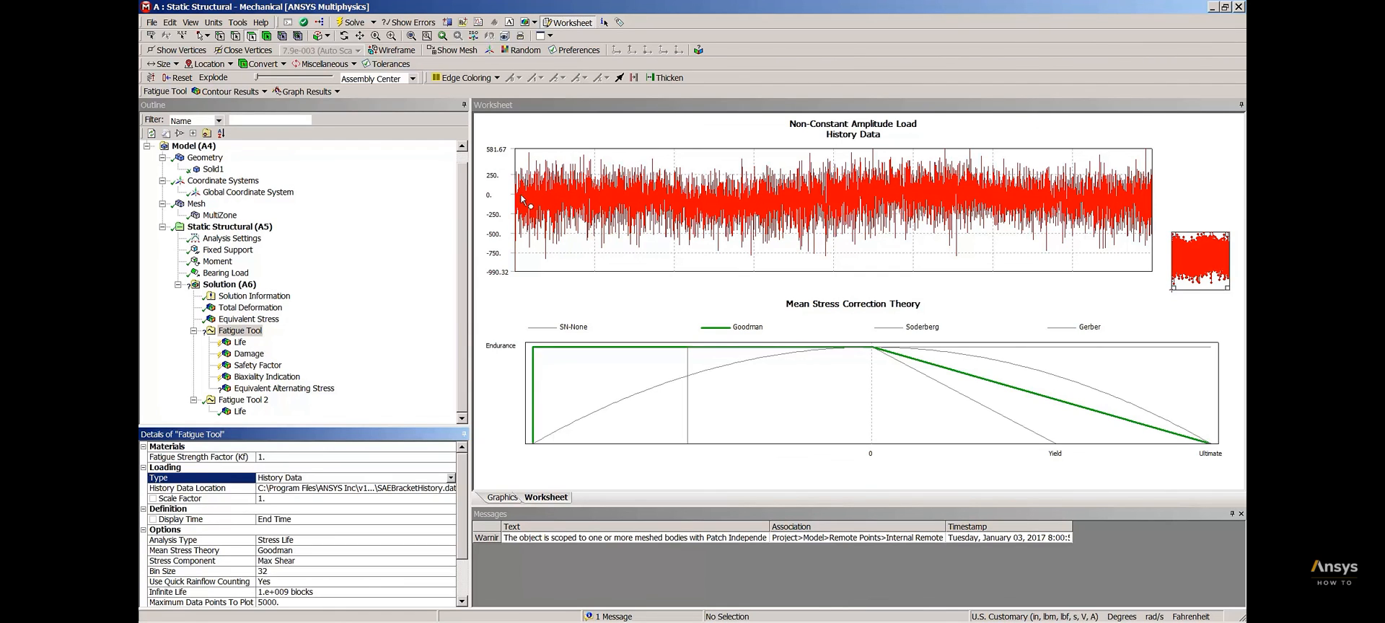
# Delete the Equivalent Alternating Stress result from the first Fatigue Tool and set the tool's loading scale factor to 0.002
pyautogui.rightClick(245, 389)
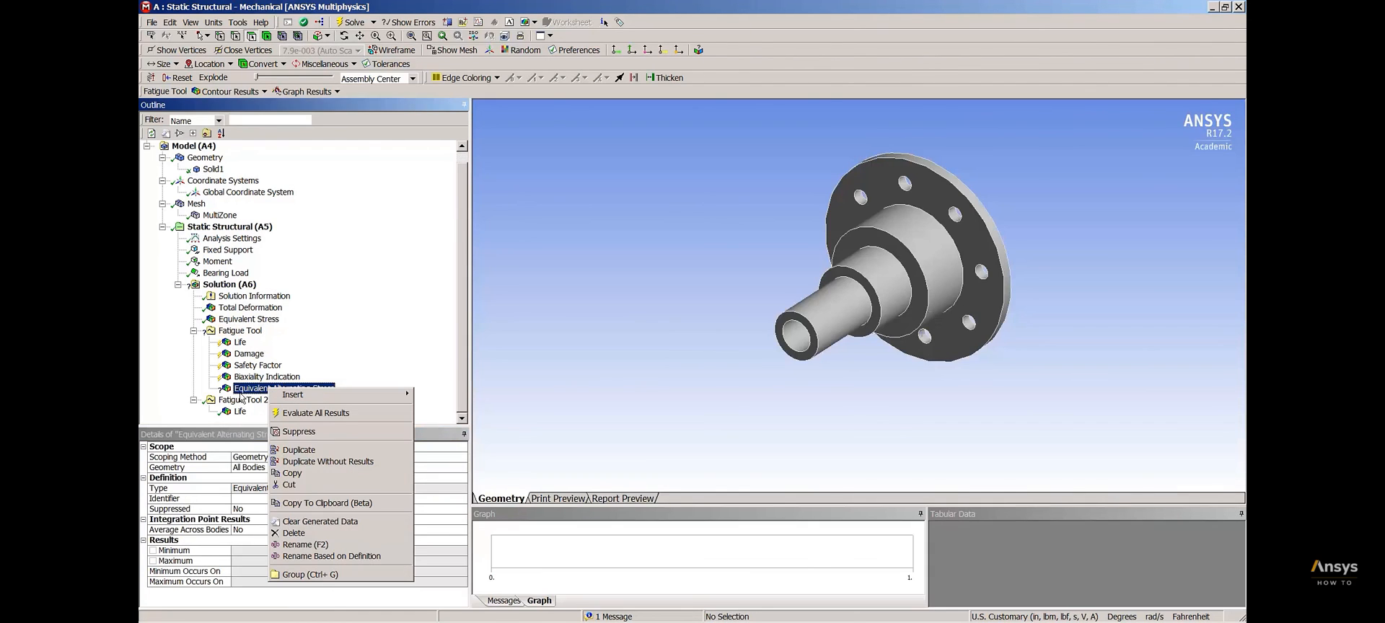
pyautogui.click(307, 534)
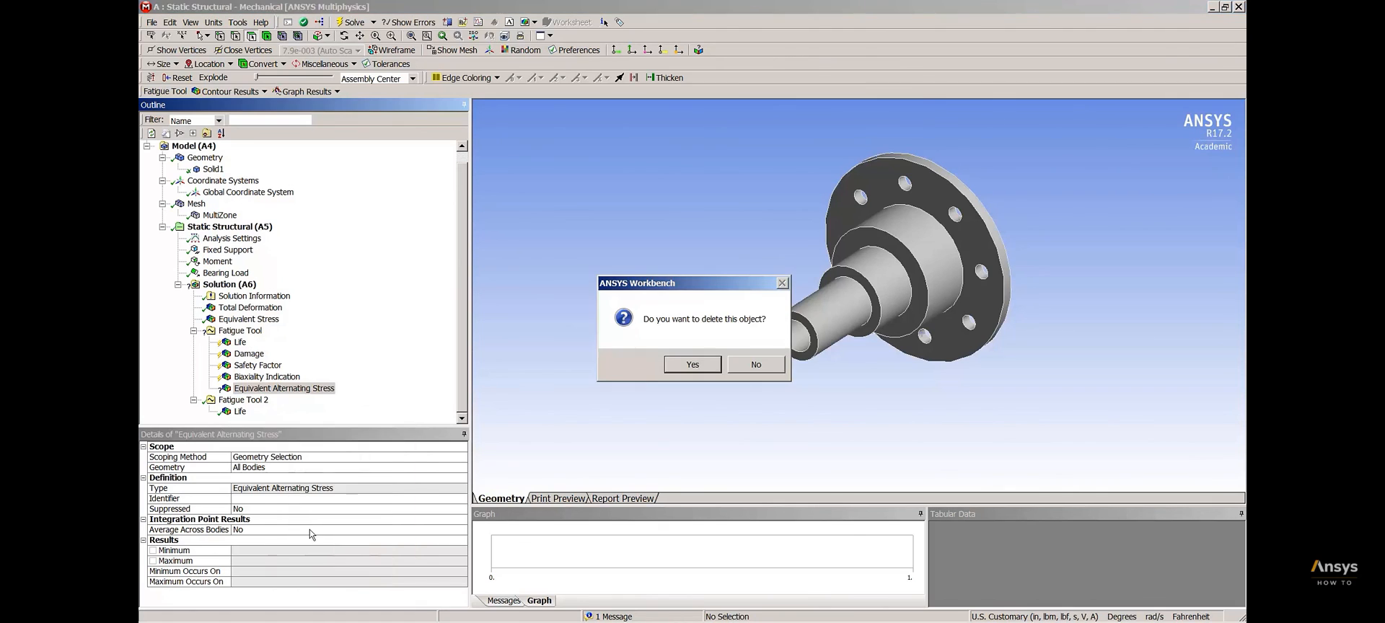
pyautogui.click(692, 365)
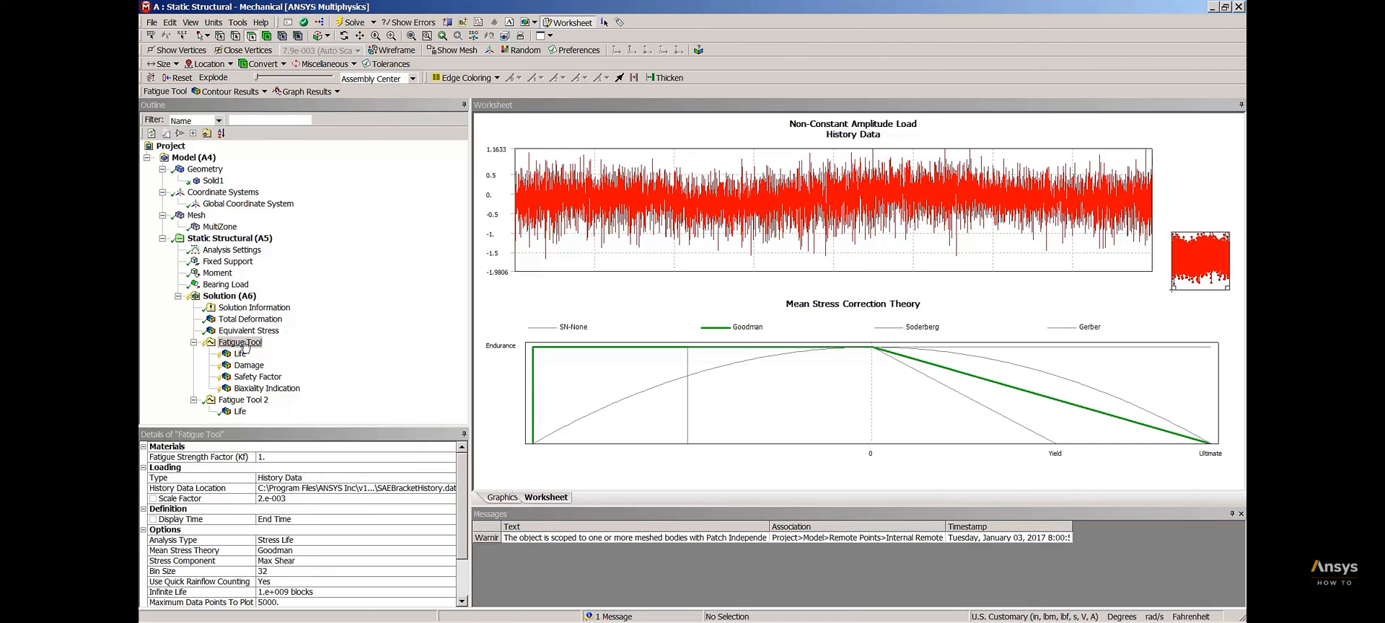
# Evaluate all results under the first Fatigue Tool for the history data loading and display the Life contour
pyautogui.rightClick(244, 347)
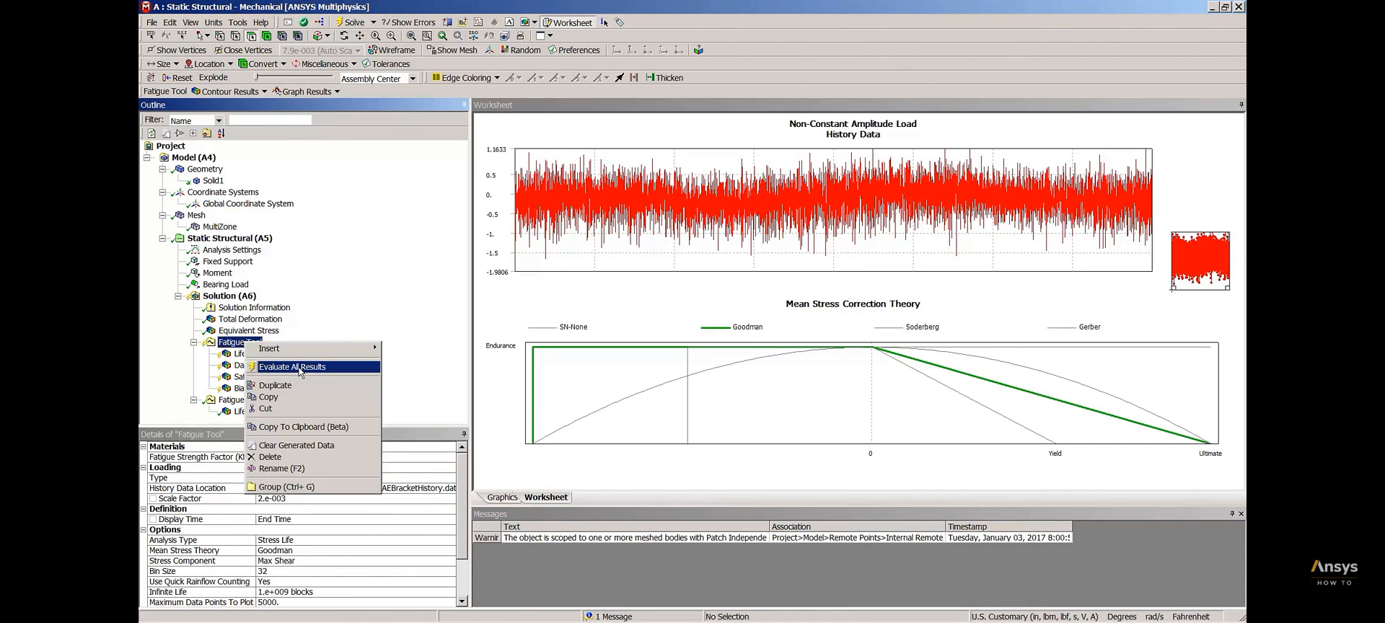
pyautogui.click(300, 370)
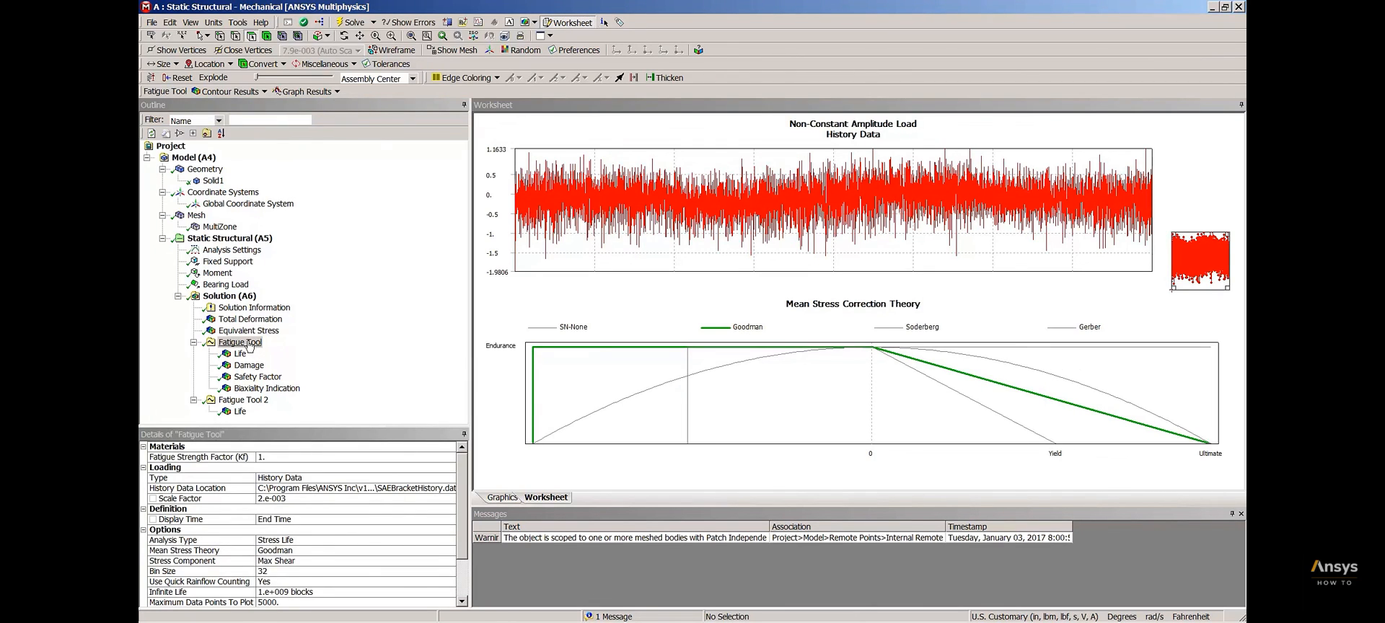
pyautogui.rightClick(249, 346)
pyautogui.moveTo(275, 350)
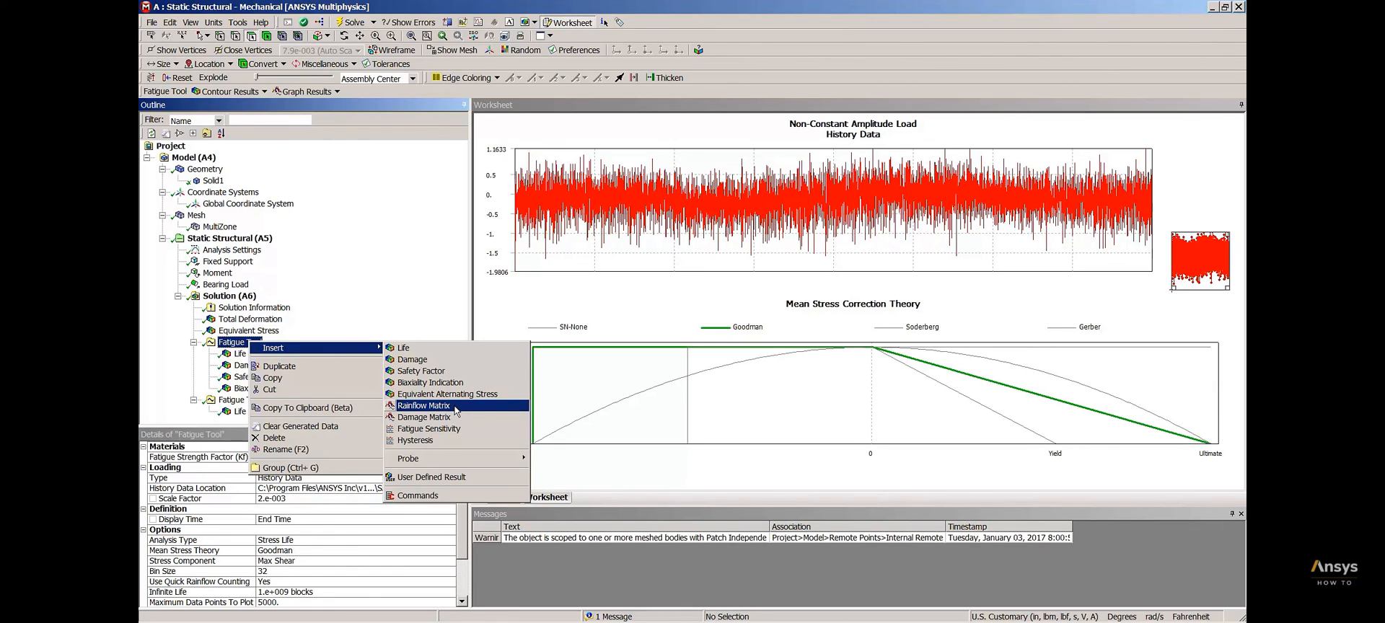
pyautogui.click(238, 355)
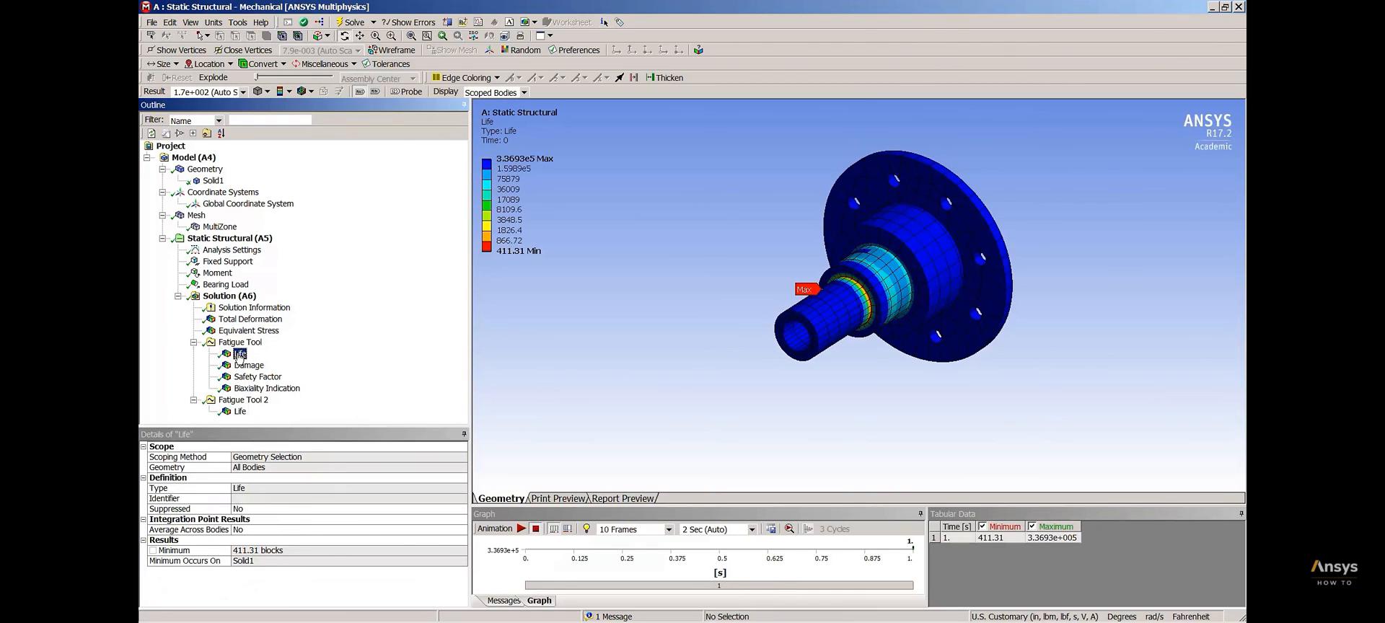